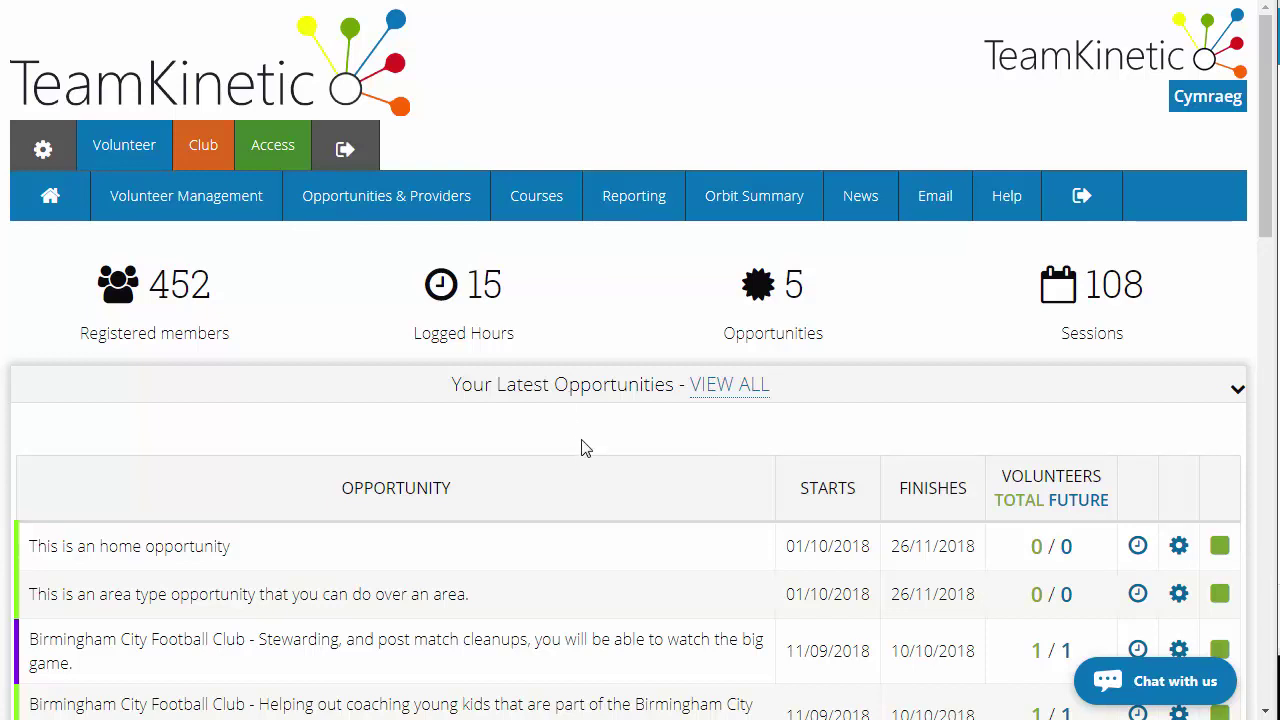
- Start a new opportunity and display the Joining or Applying choices under Selection Options
left_click(400, 200)
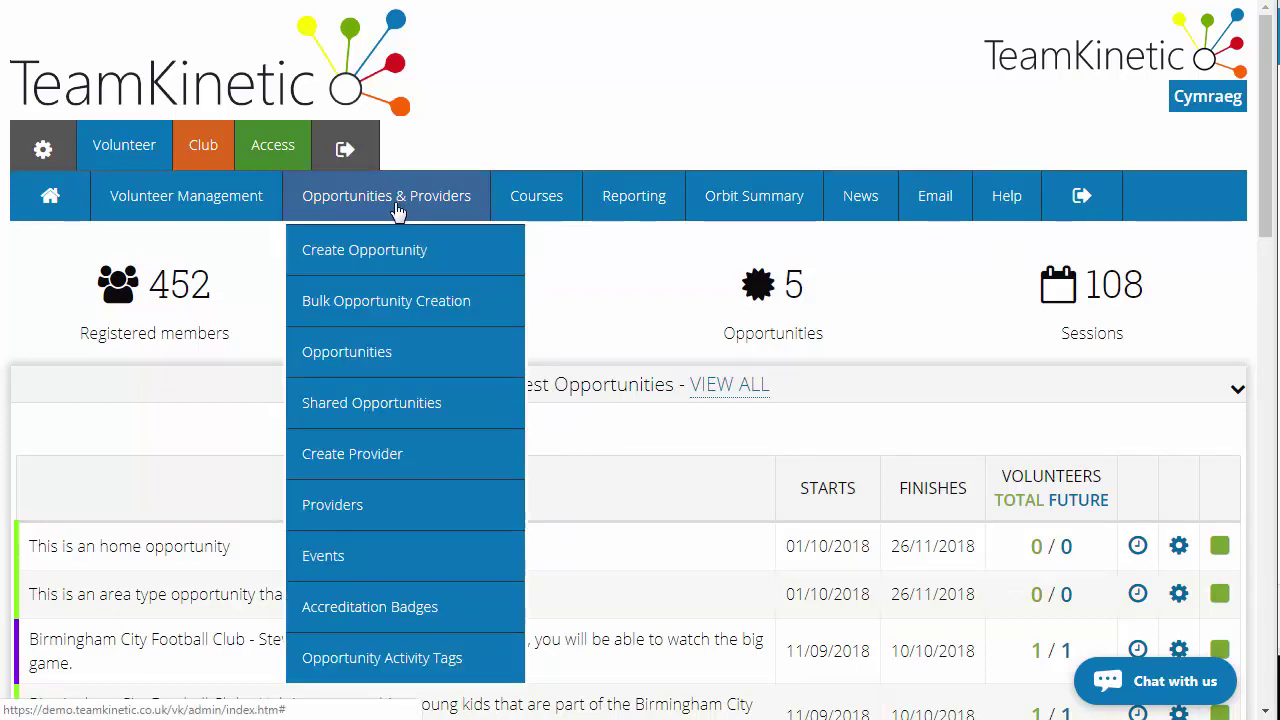
left_click(397, 255)
scroll(397, 258, "down", 10)
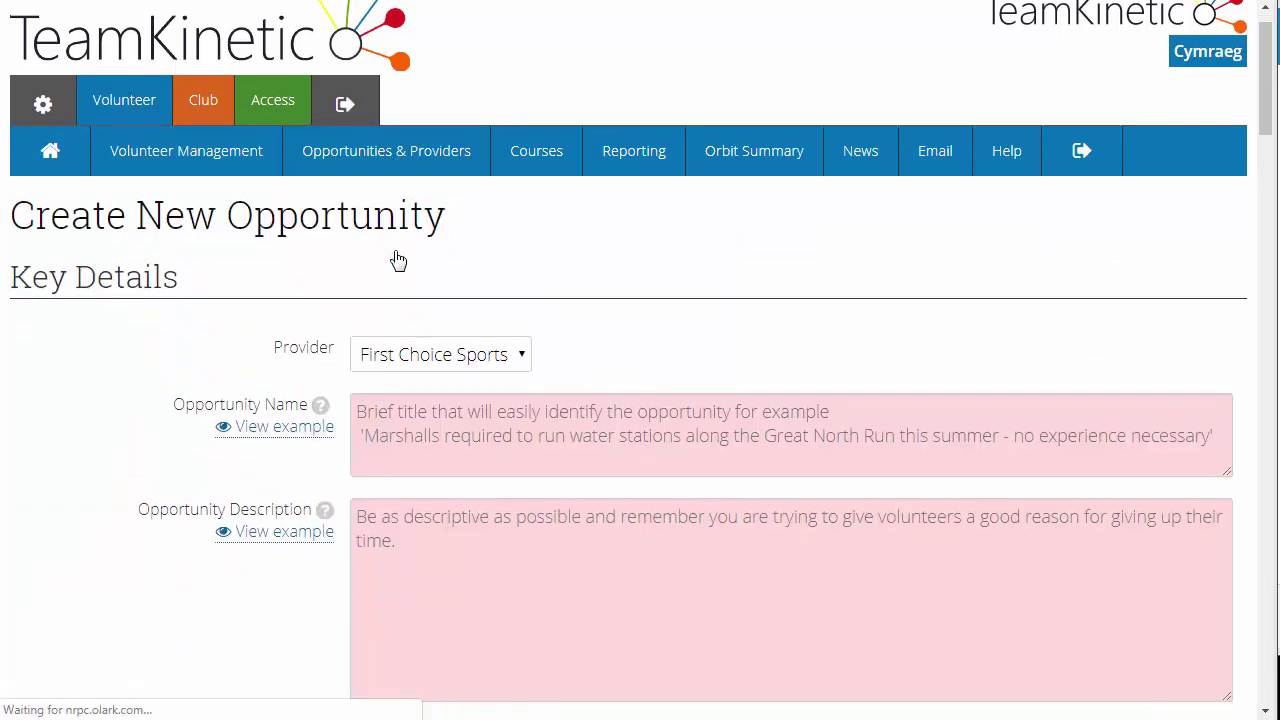
scroll(397, 260, "down", 11)
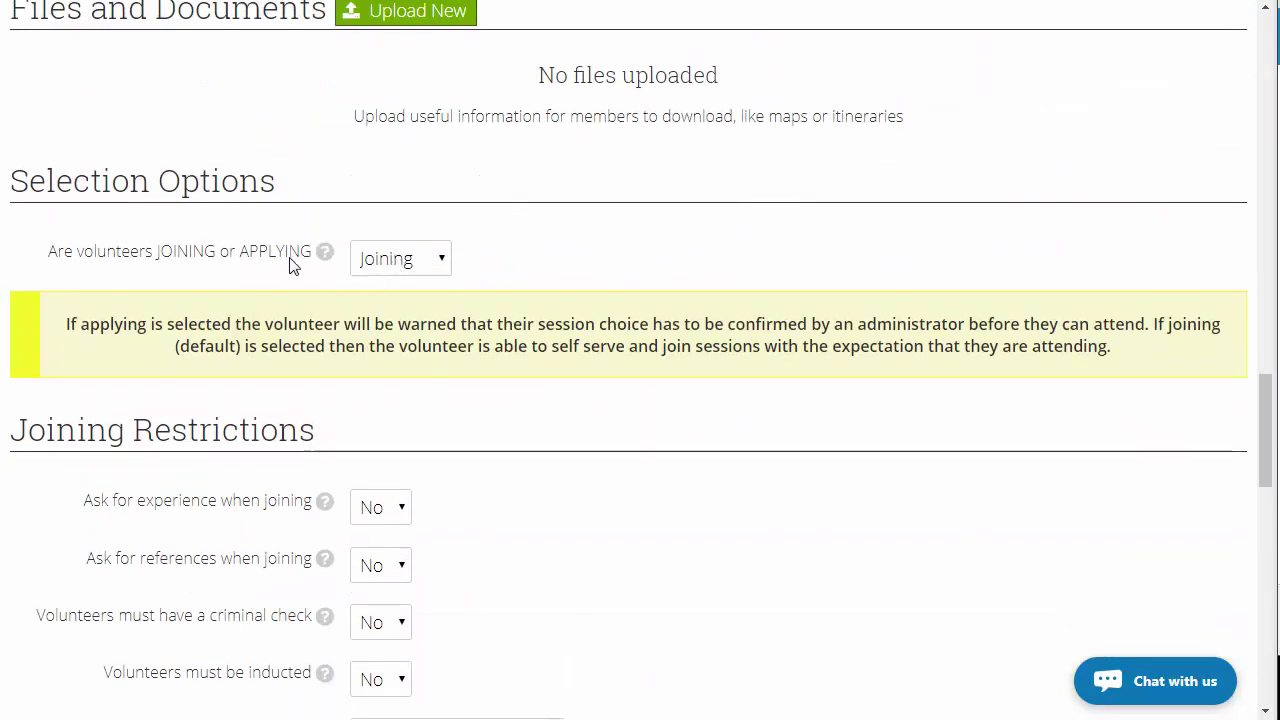
left_click(408, 263)
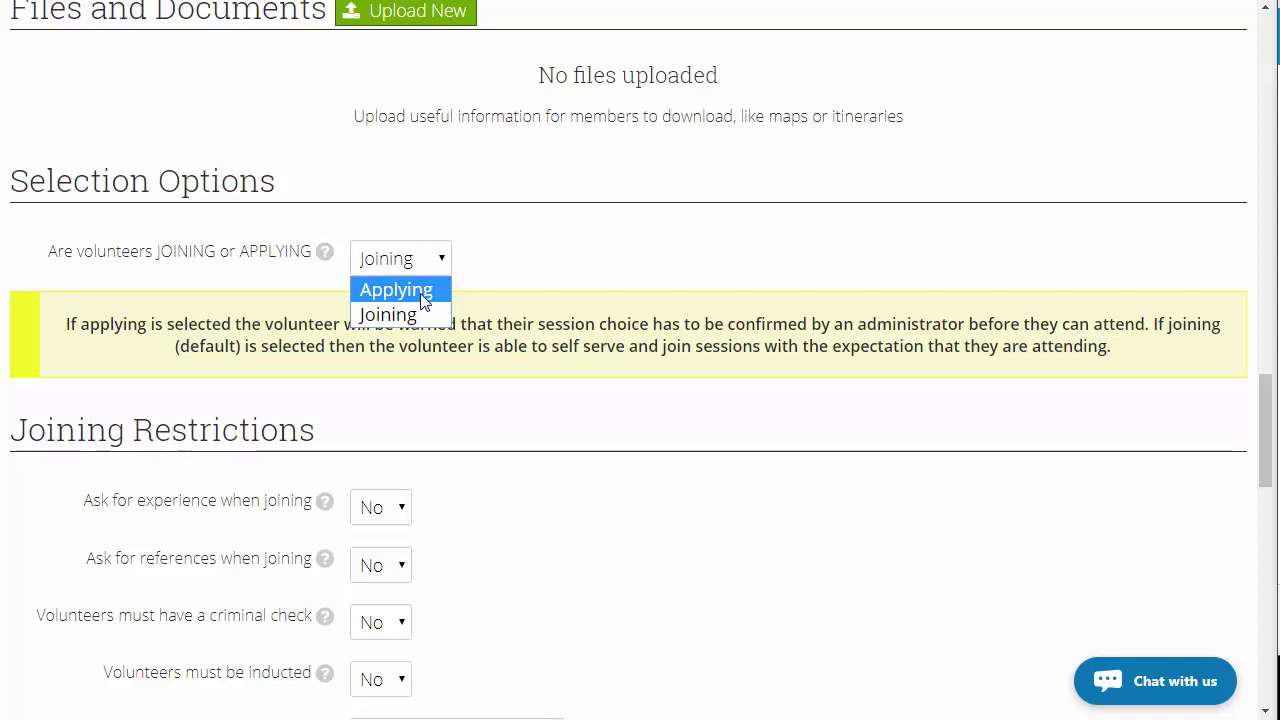
- Open the list of existing opportunities and run a search across all providers
left_click_drag(1264, 385, 1265, 24)
left_click(386, 196)
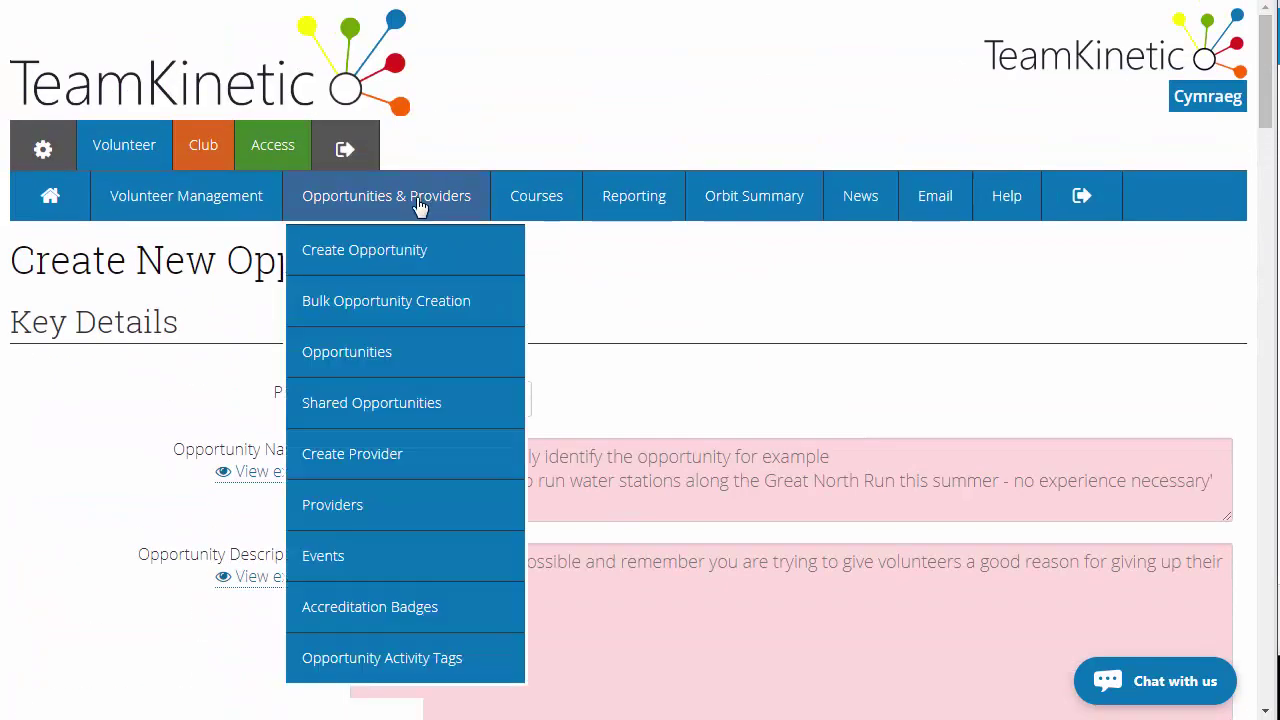
left_click(416, 353)
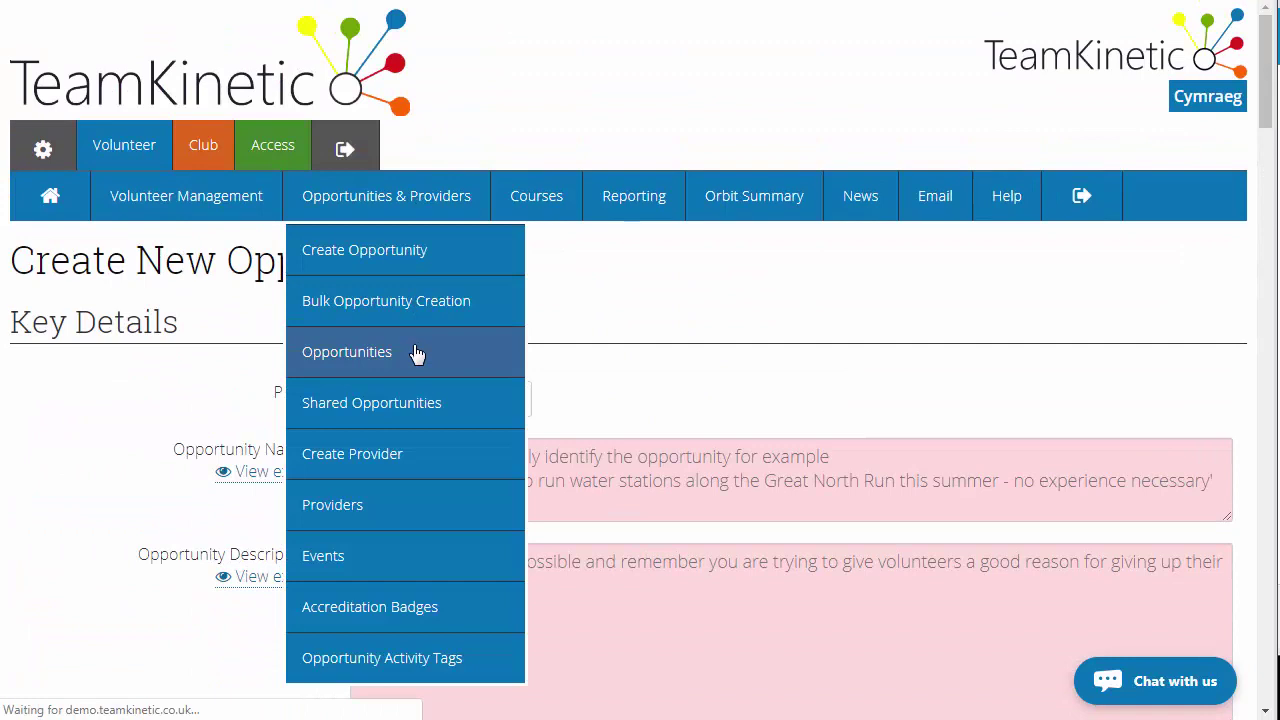
scroll(416, 353, "down", 1)
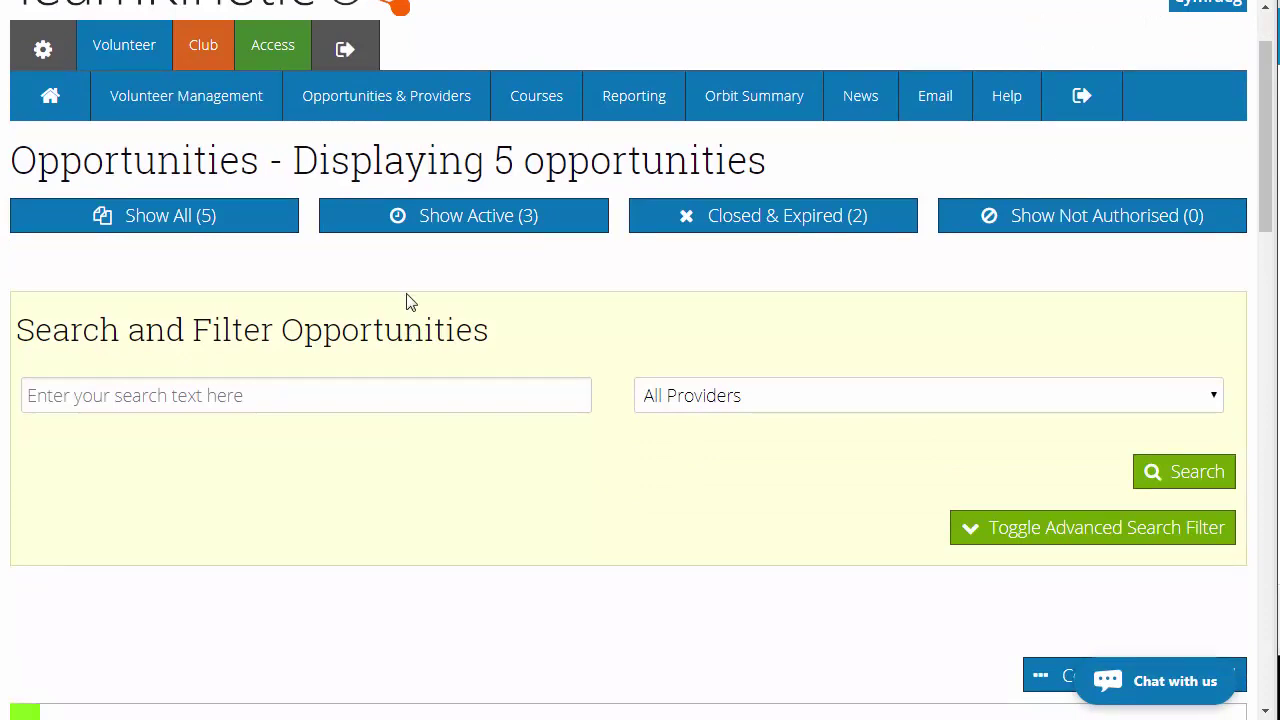
left_click(1183, 478)
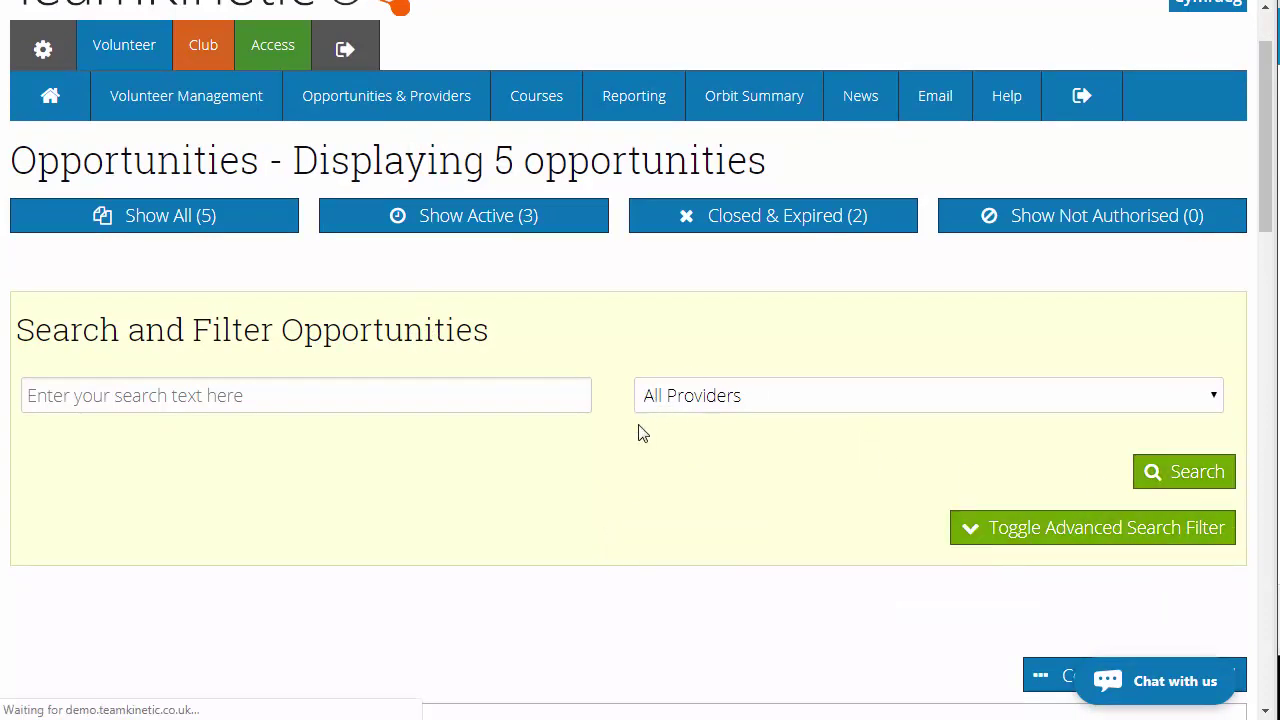
- Switch the opportunity results to Normal view and review each opportunity's quick facts
scroll(643, 433, "down", 7)
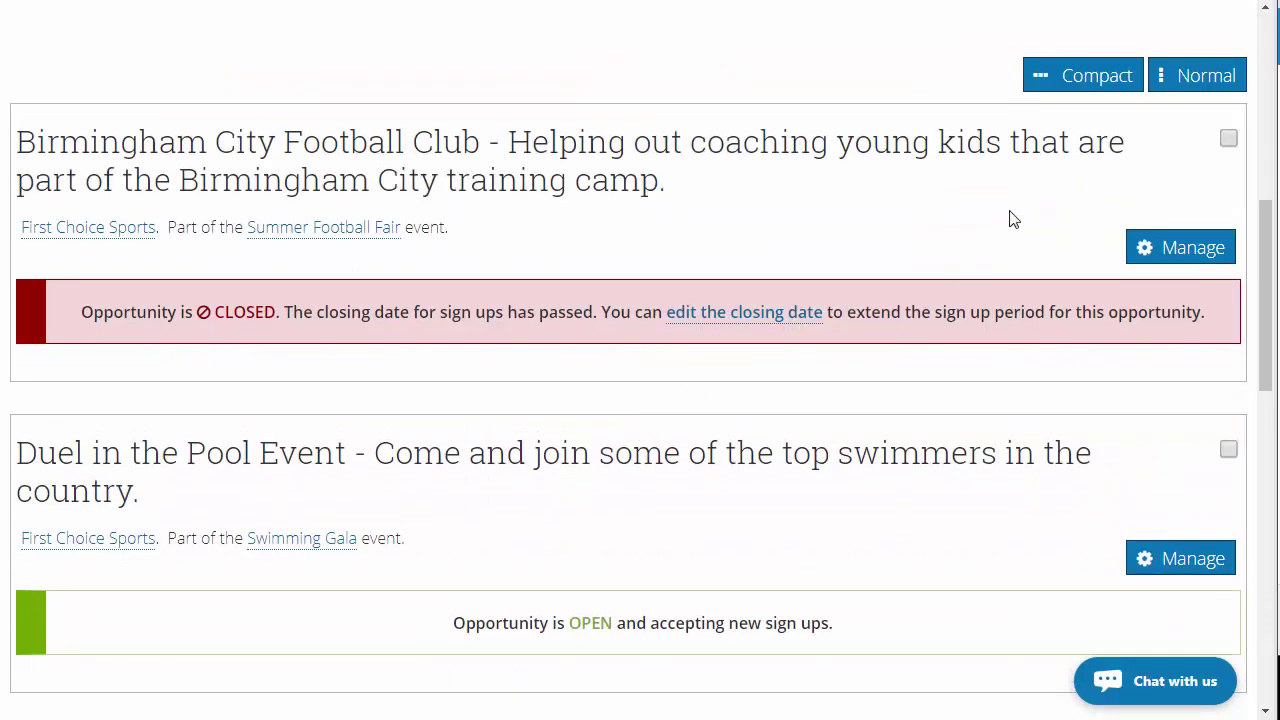
scroll(1003, 220, "up", 1)
left_click(1183, 190)
scroll(705, 363, "down", 10)
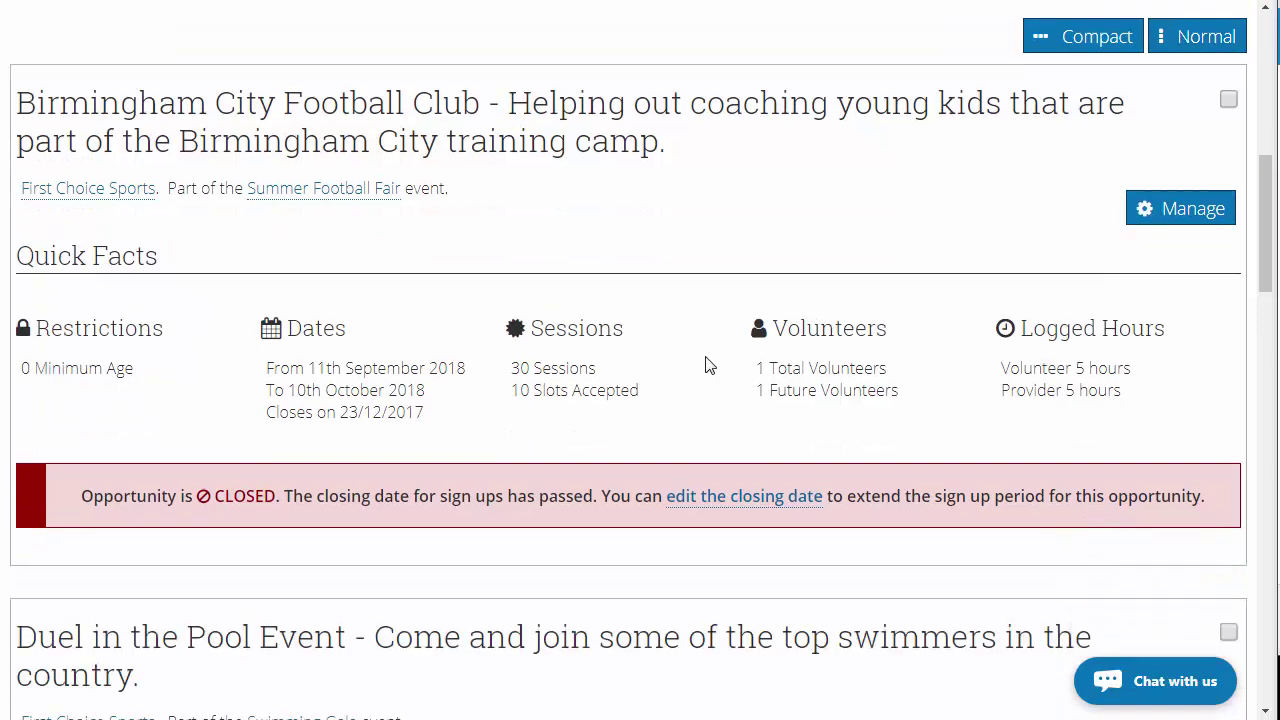
scroll(705, 363, "down", 12)
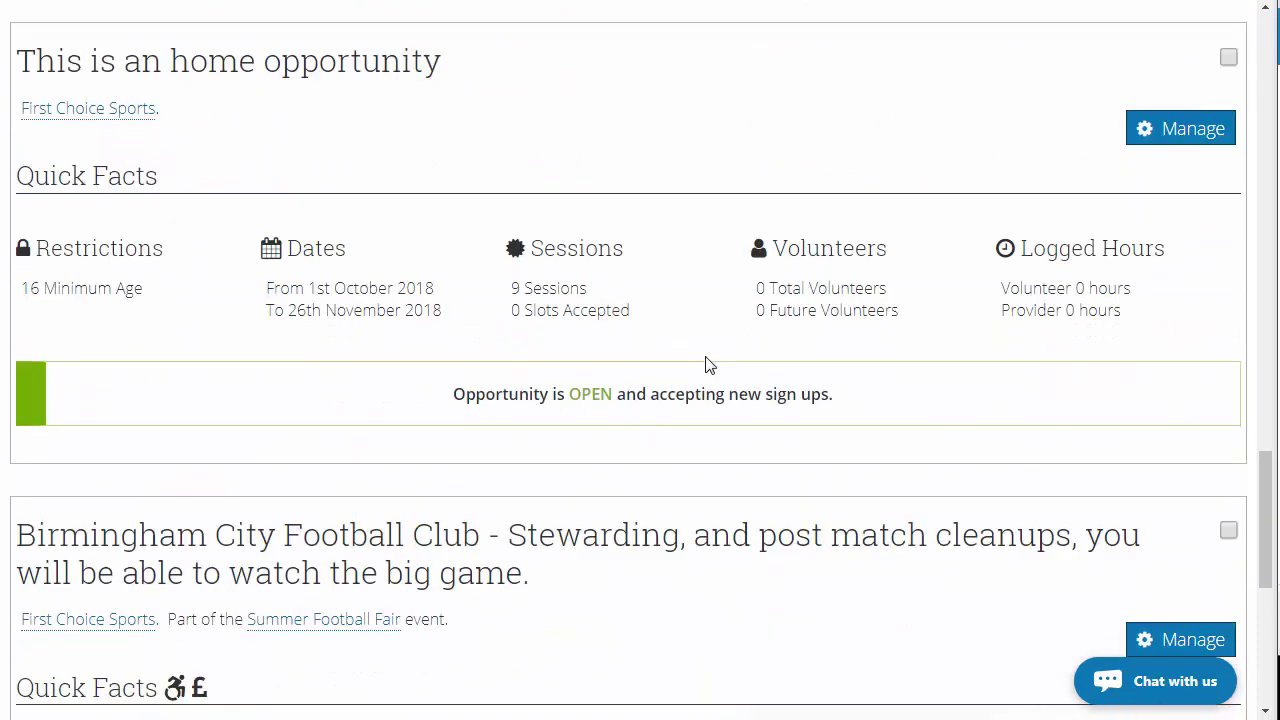
scroll(705, 363, "up", 15)
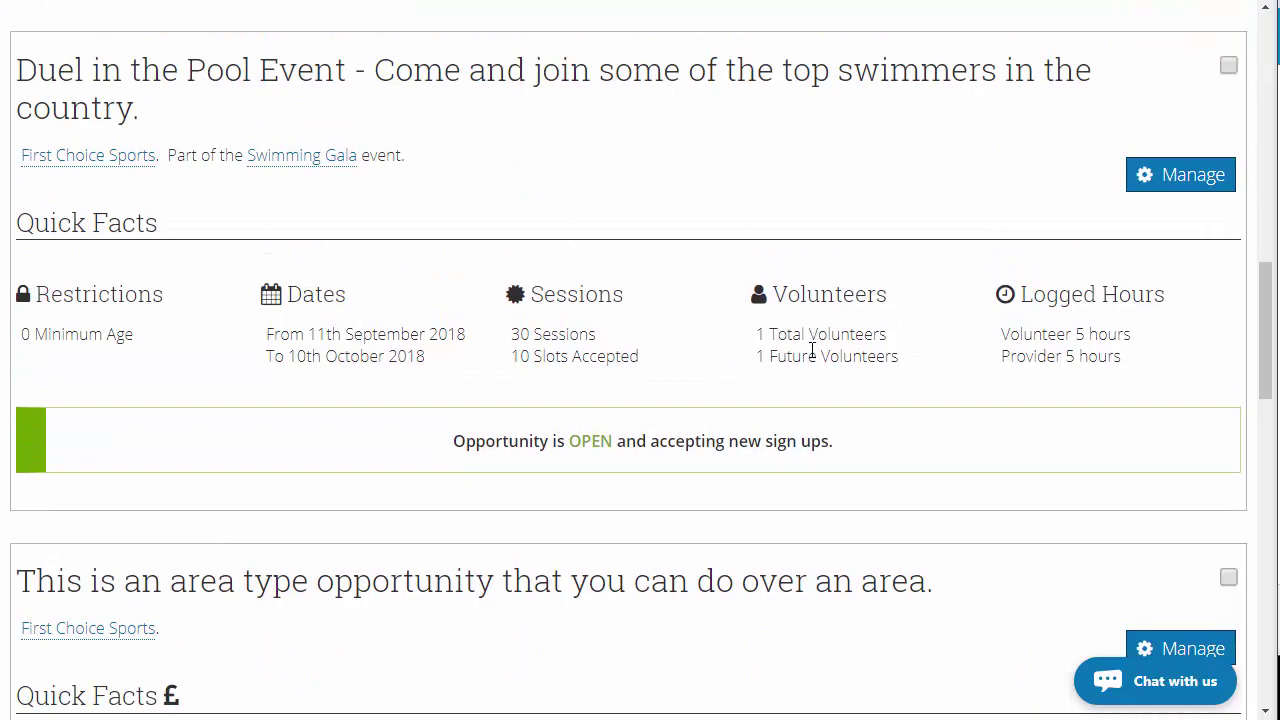
- Manage the Duel in the Pool Event opportunity and examine its volunteers list and status indicators
left_click(1168, 192)
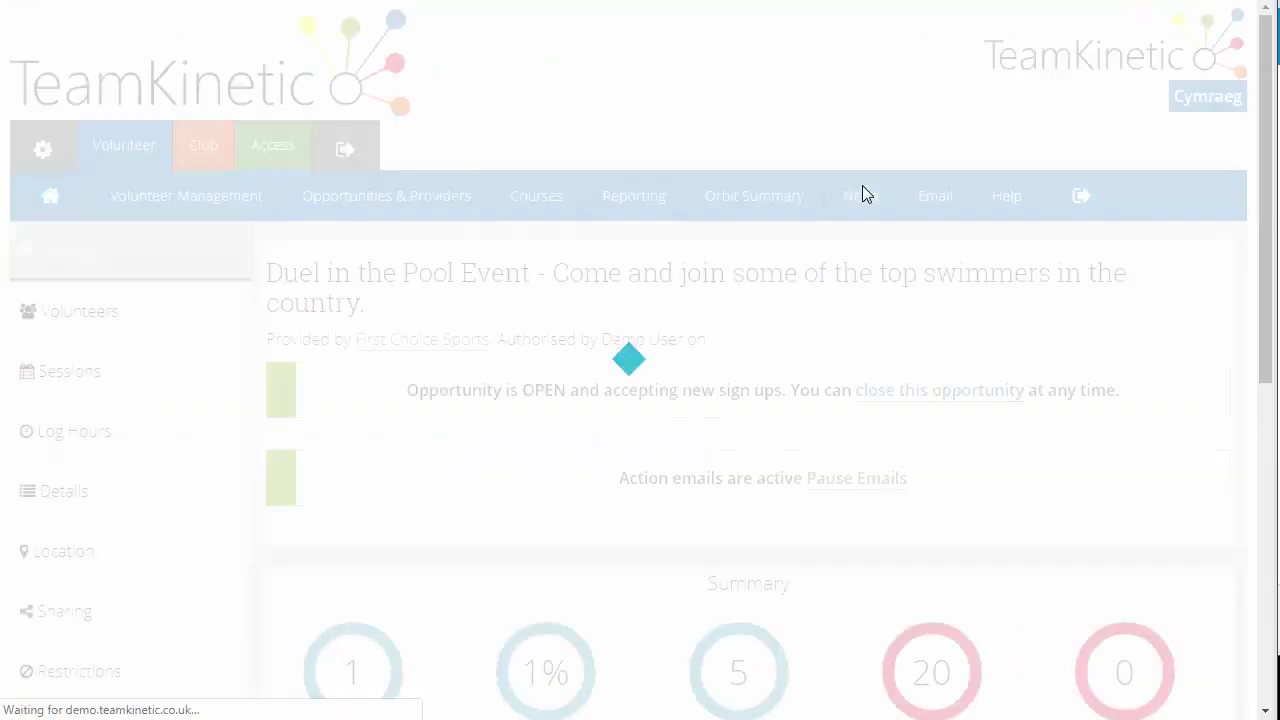
left_click(117, 316)
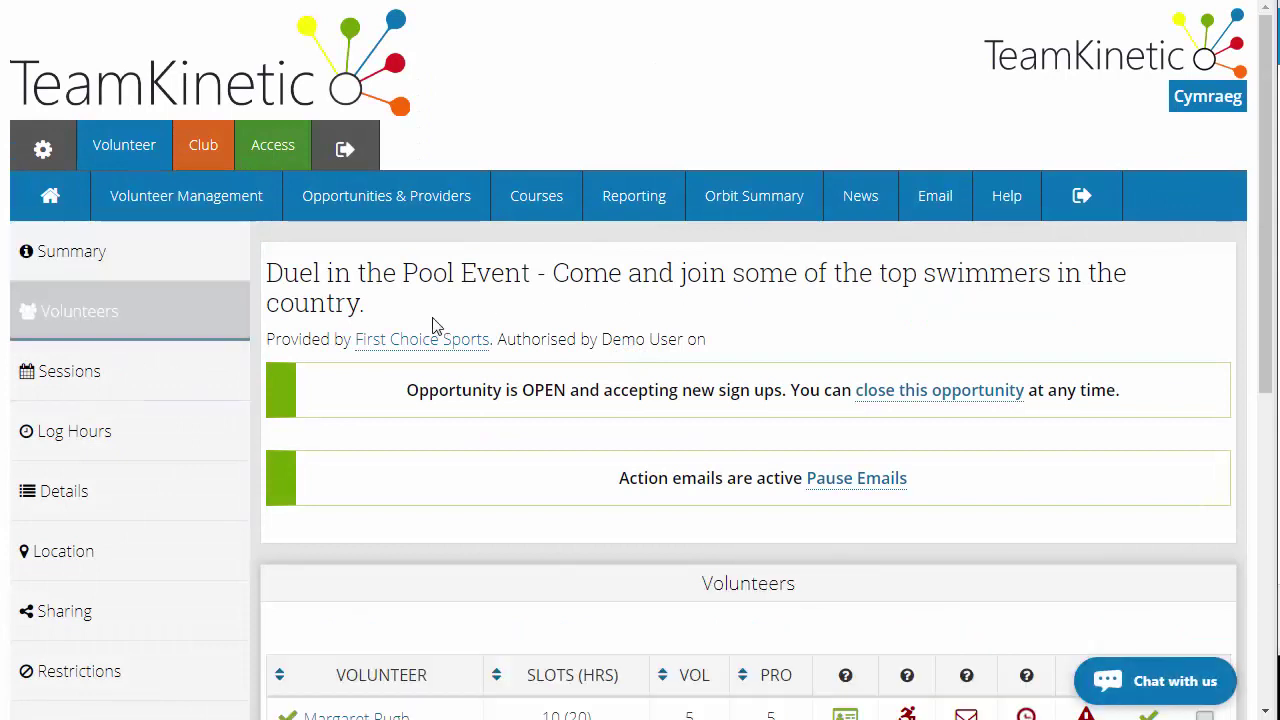
scroll(434, 323, "down", 4)
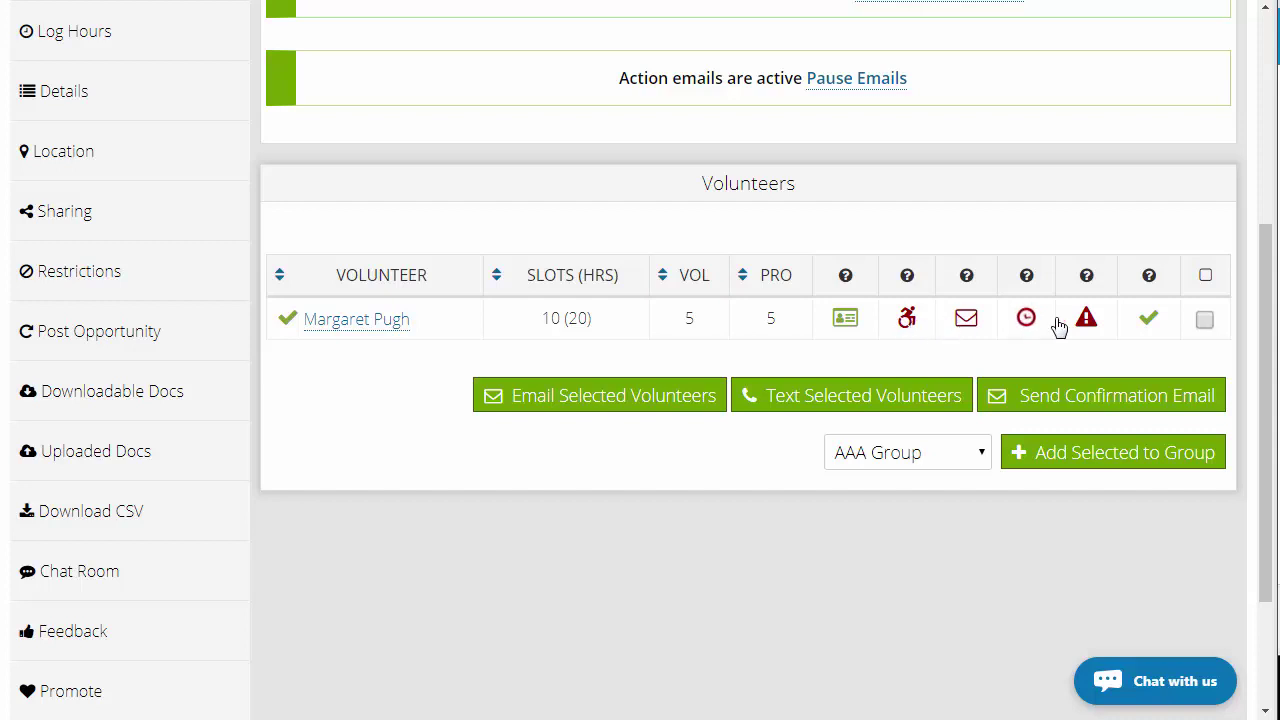
mouse_move(1149, 328)
scroll(812, 360, "up", 2)
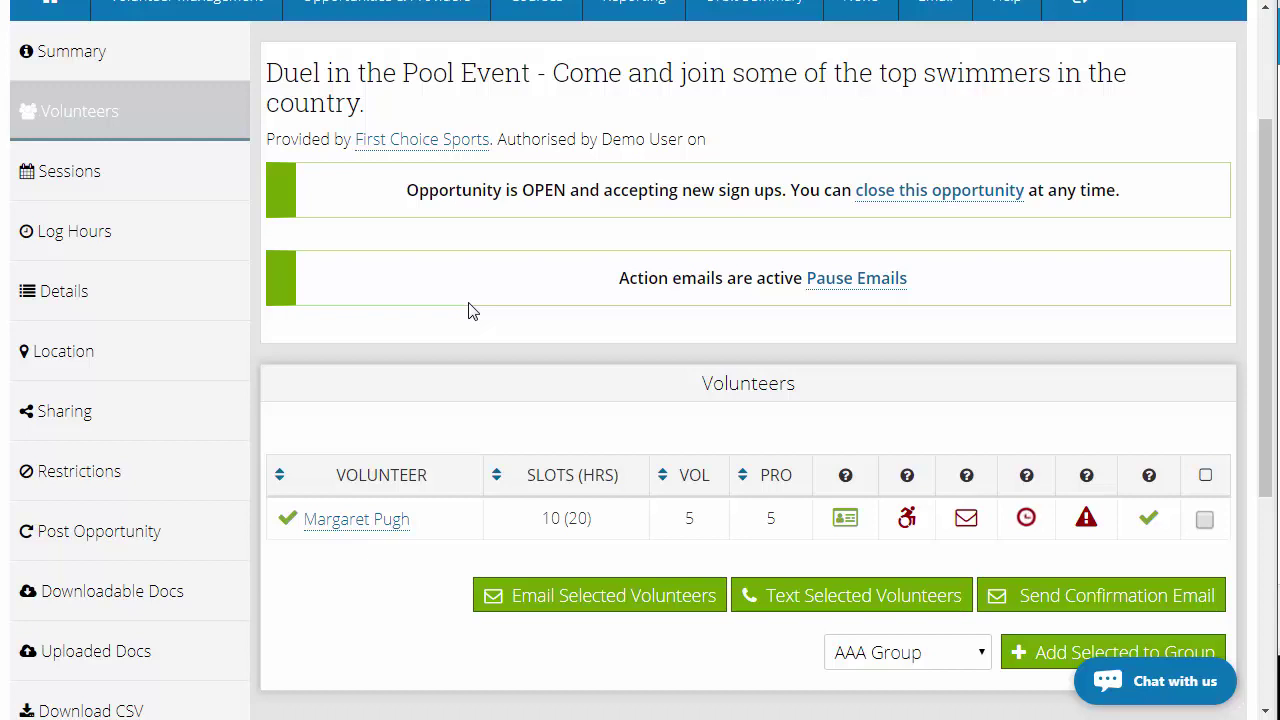
scroll(472, 311, "up", 1)
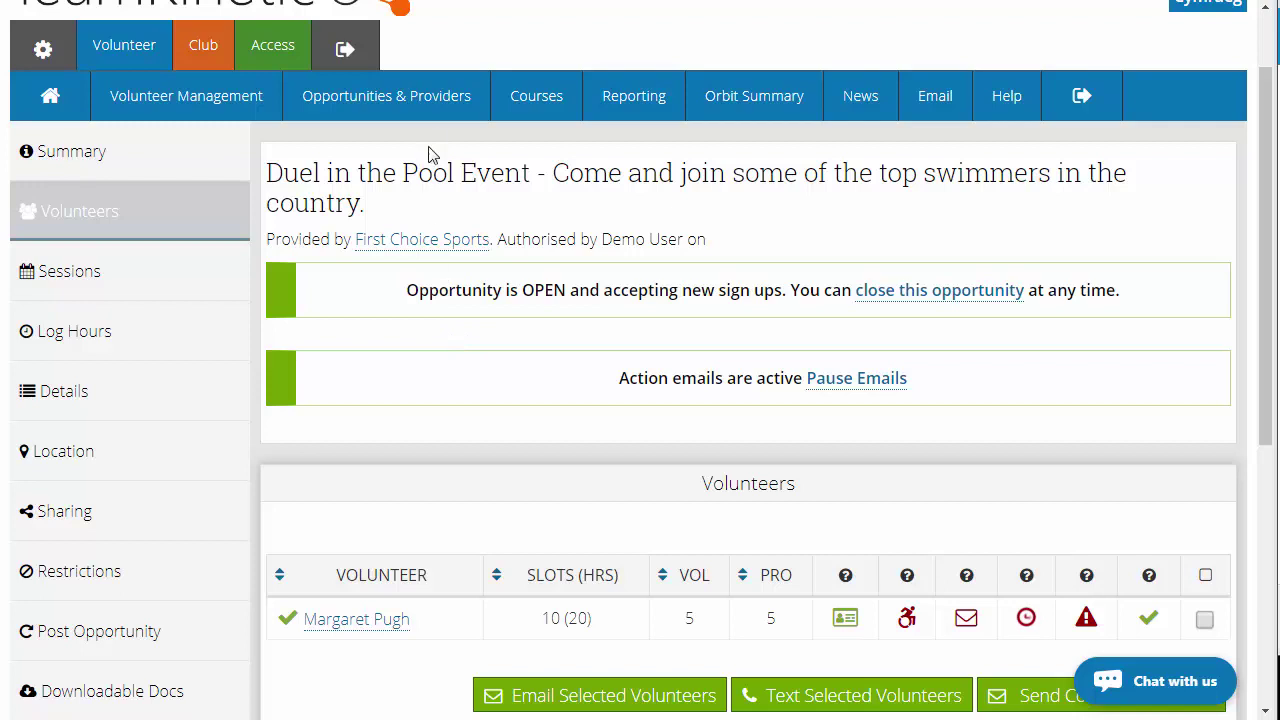
mouse_move(430, 104)
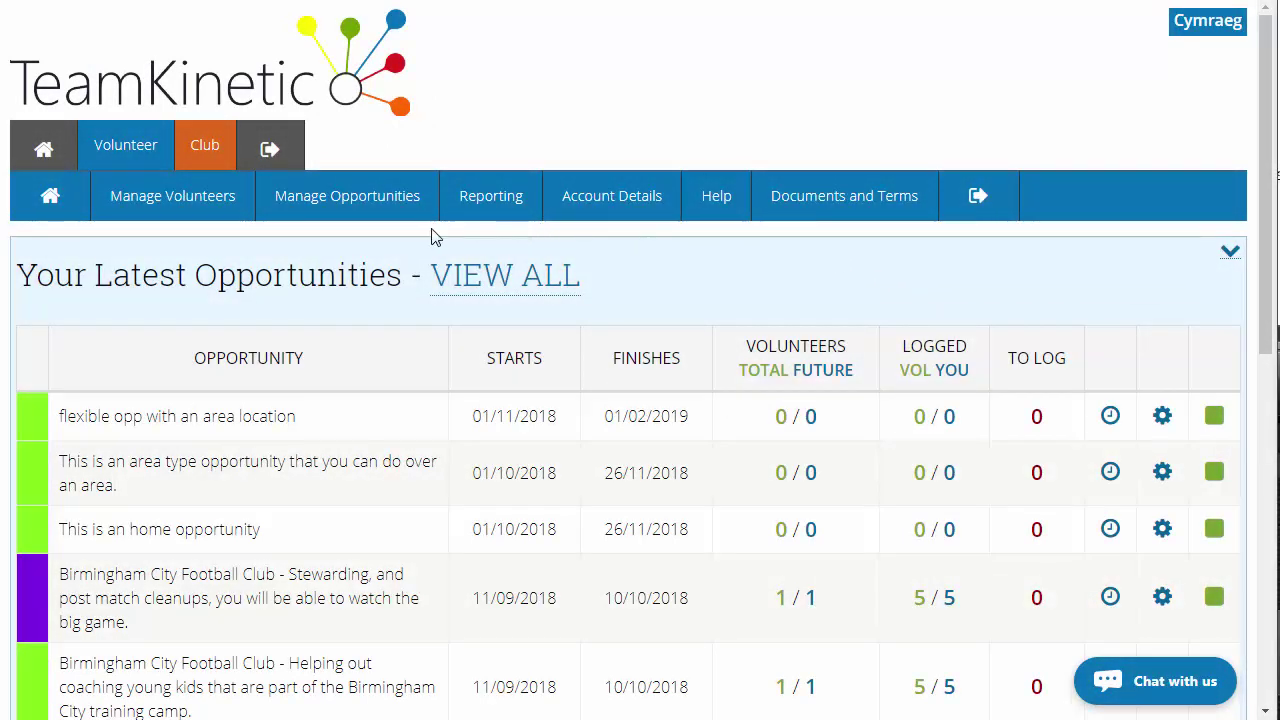
- From the provider account, list its own opportunities and manage "flexible opp with an area location"
mouse_move(390, 208)
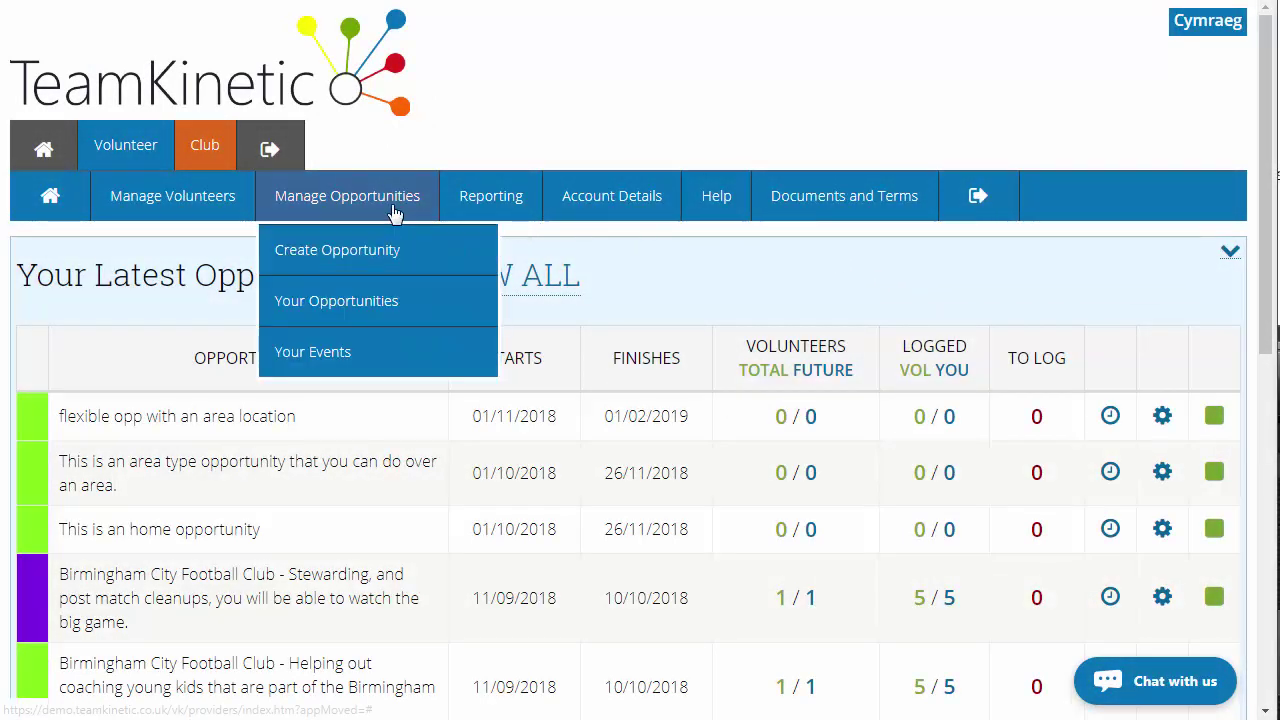
left_click(393, 310)
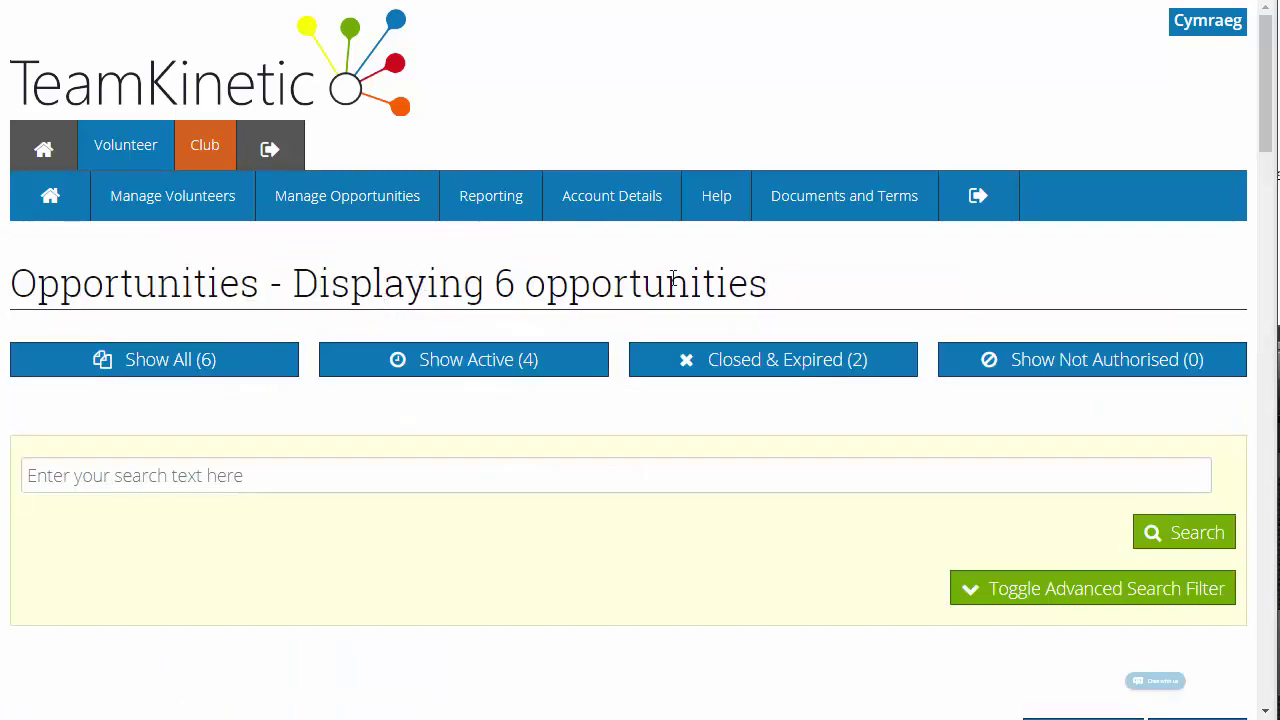
mouse_move(374, 206)
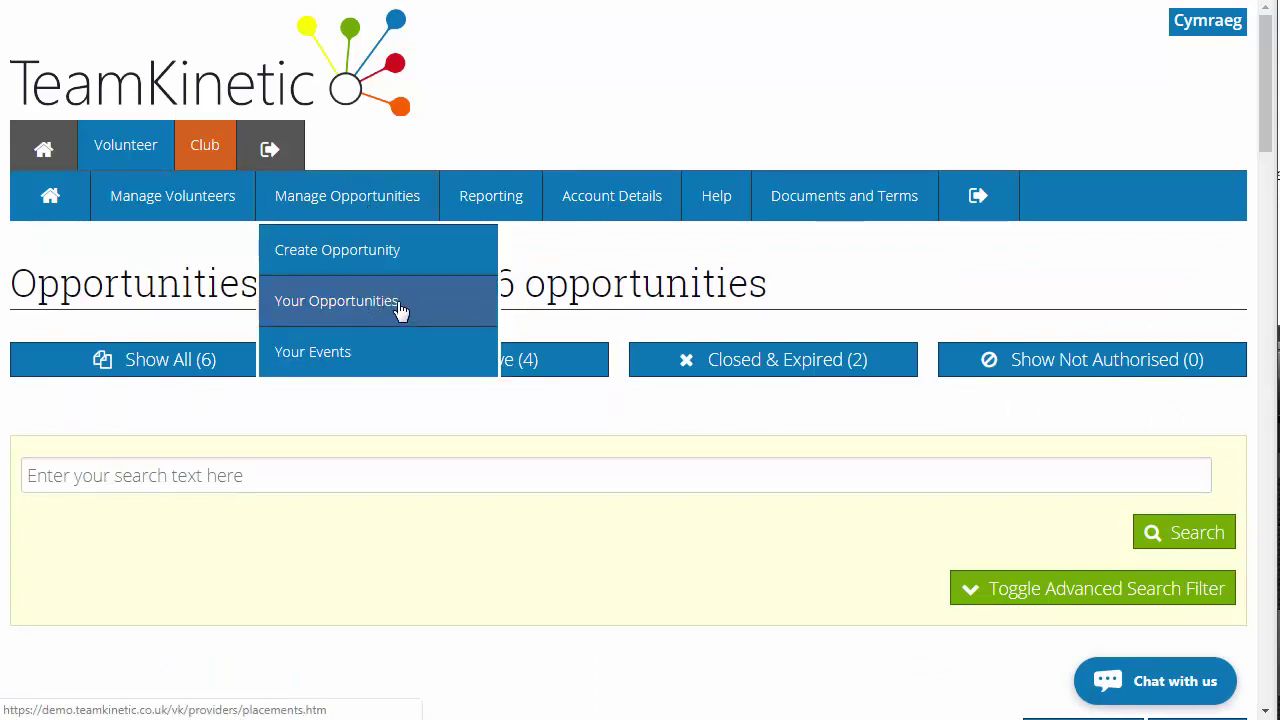
scroll(788, 580, "down", 4)
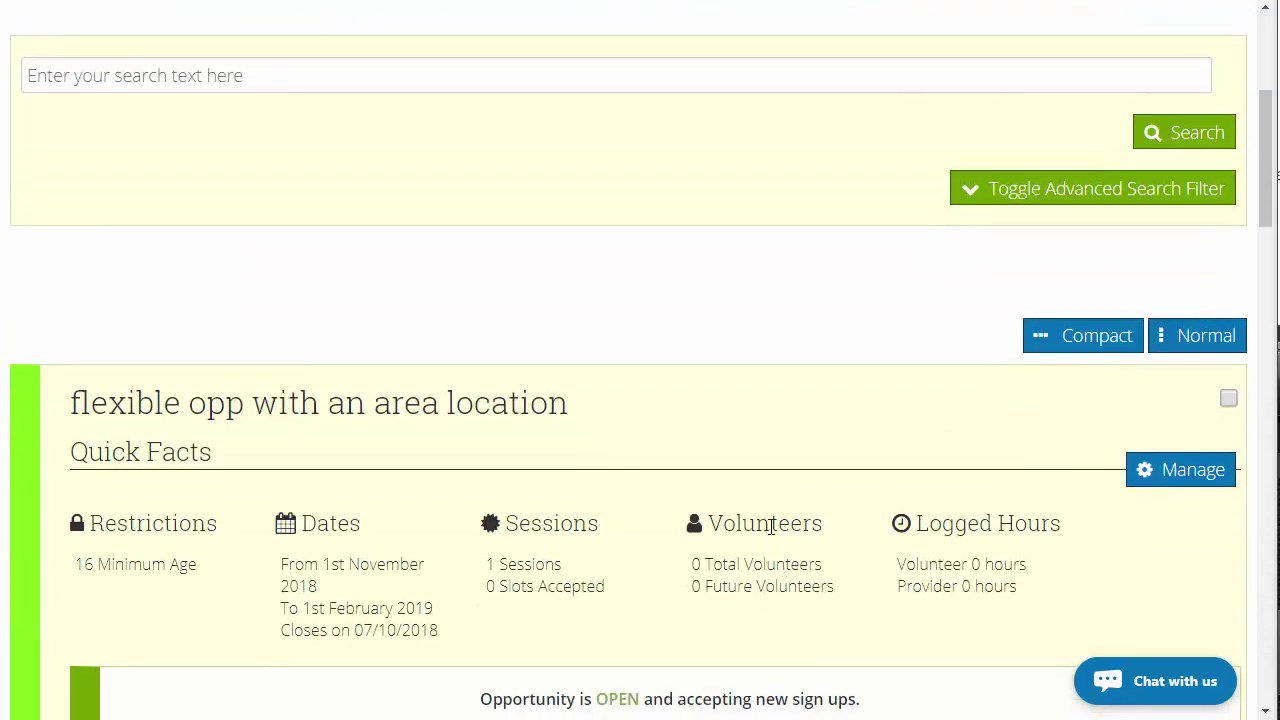
scroll(771, 543, "down", 2)
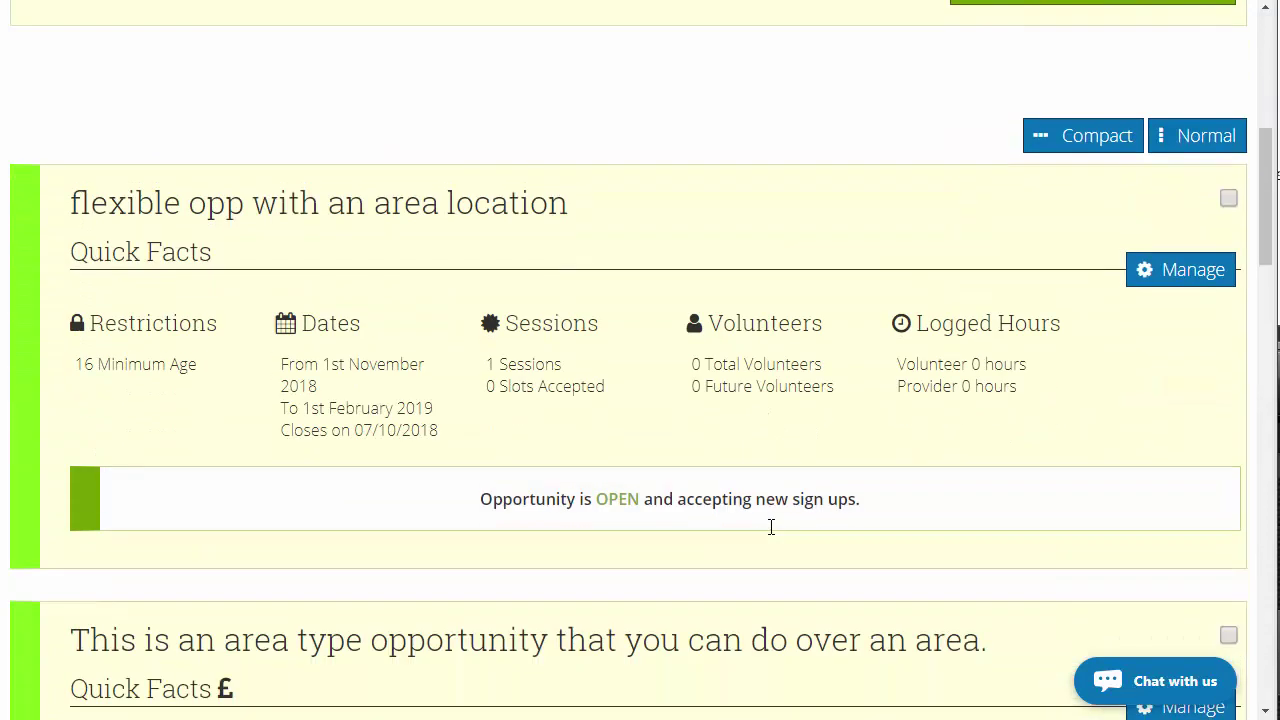
left_click(1185, 280)
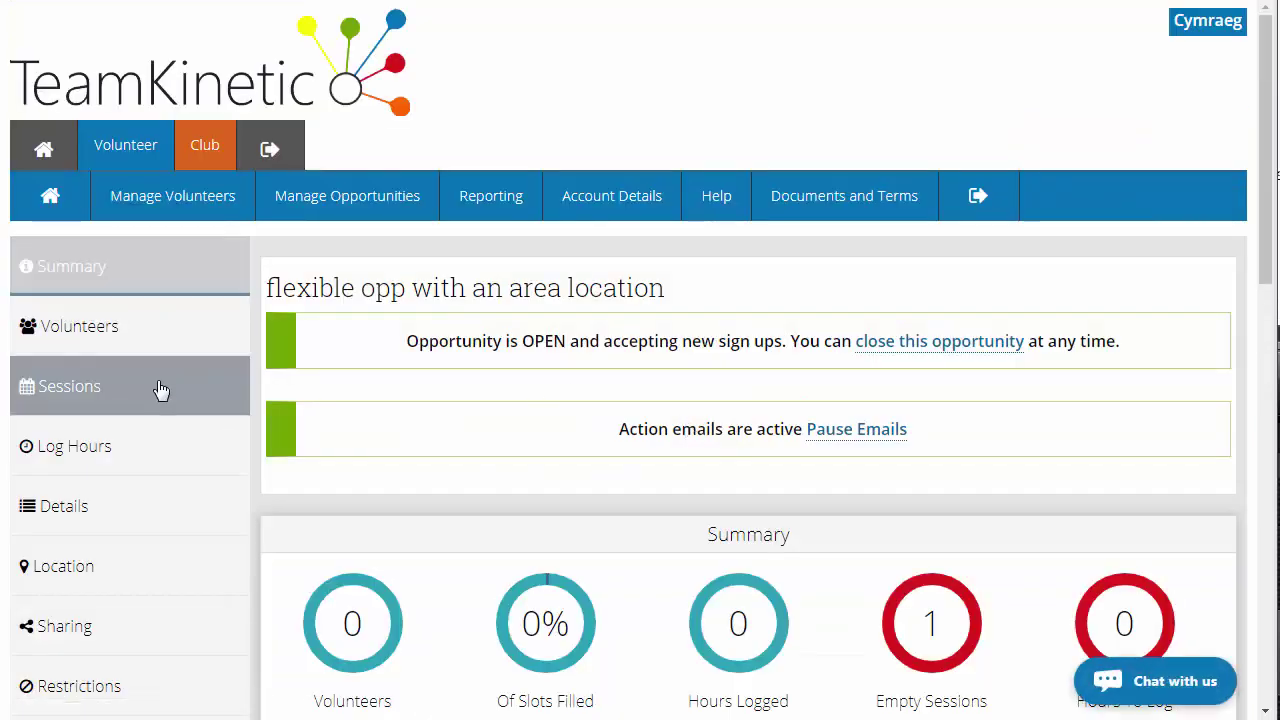
- Open the flexible opportunity's details and examine its type, joining or applying setting, name and description
scroll(157, 414, "down", 2)
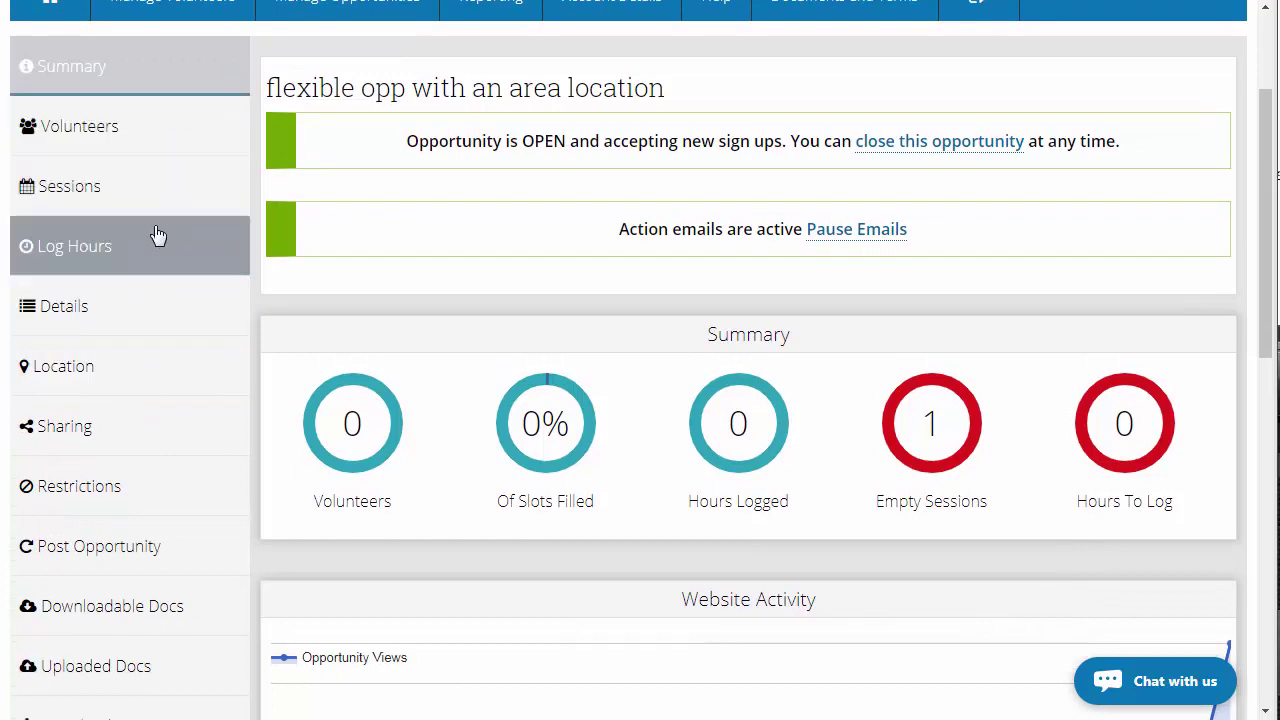
left_click(145, 320)
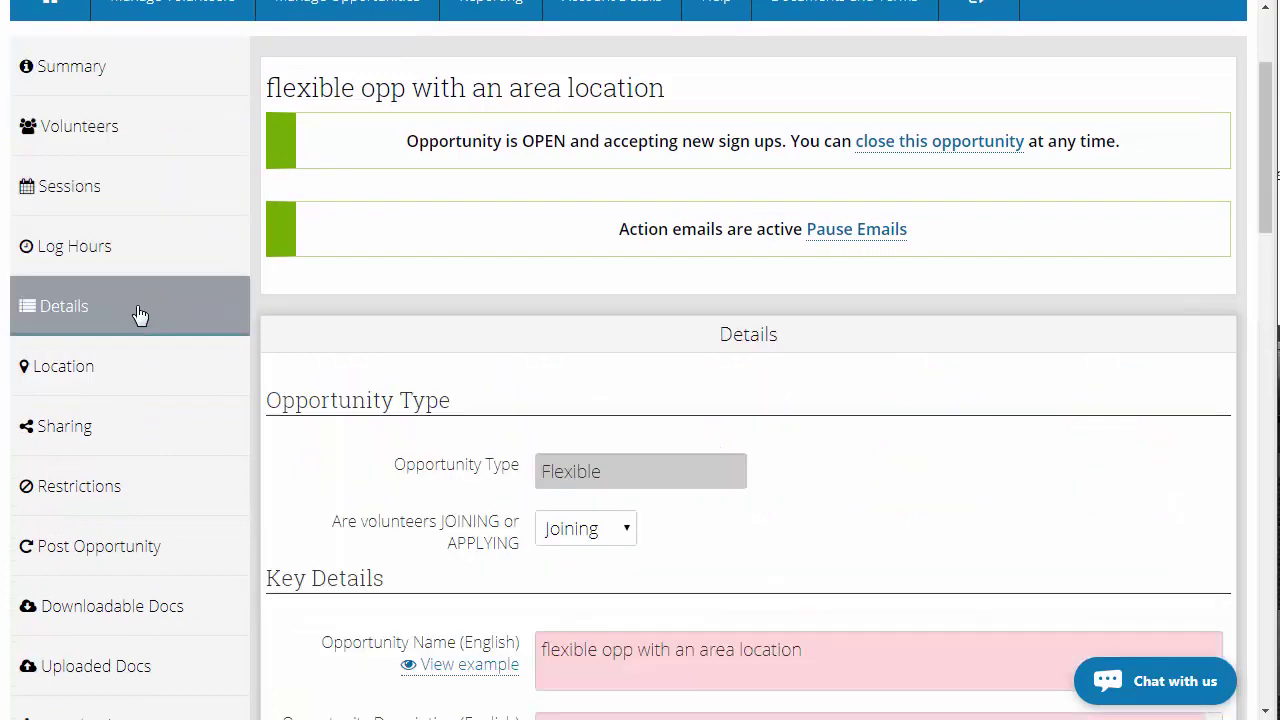
scroll(565, 355, "down", 2)
scroll(677, 514, "down", 3)
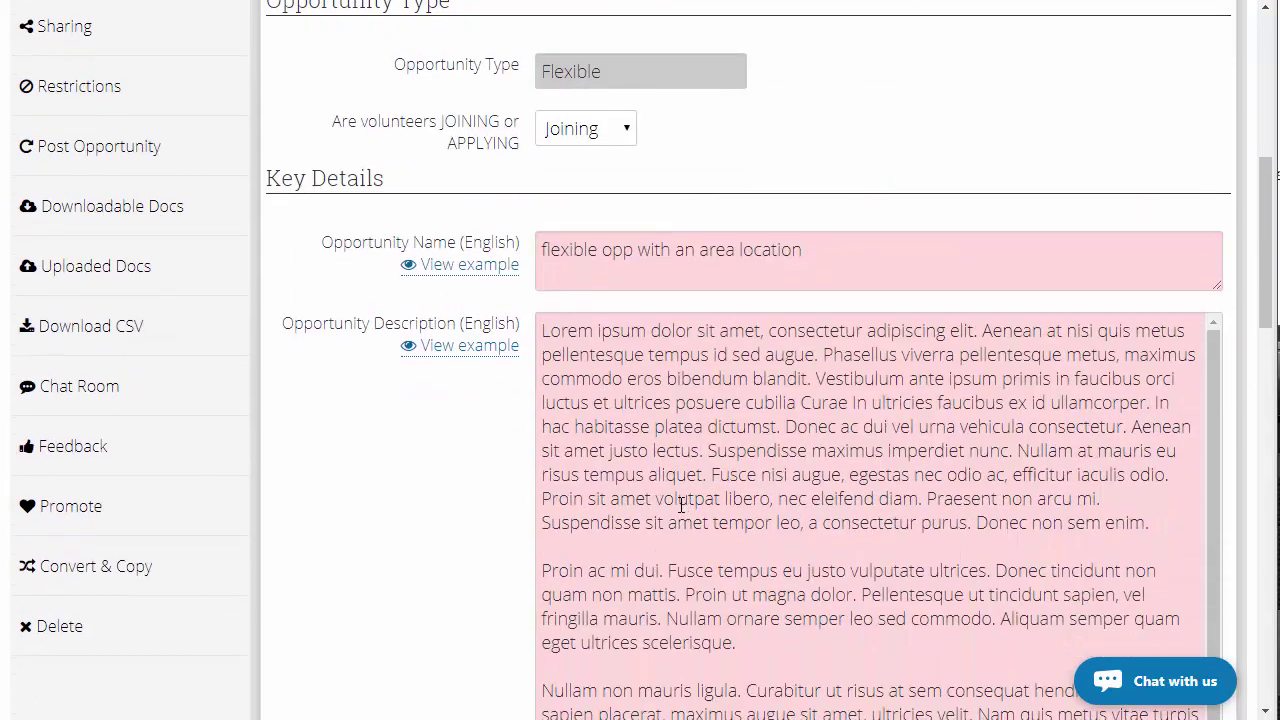
scroll(675, 250, "up", 1)
scroll(702, 325, "up", 2)
scroll(788, 340, "down", 3)
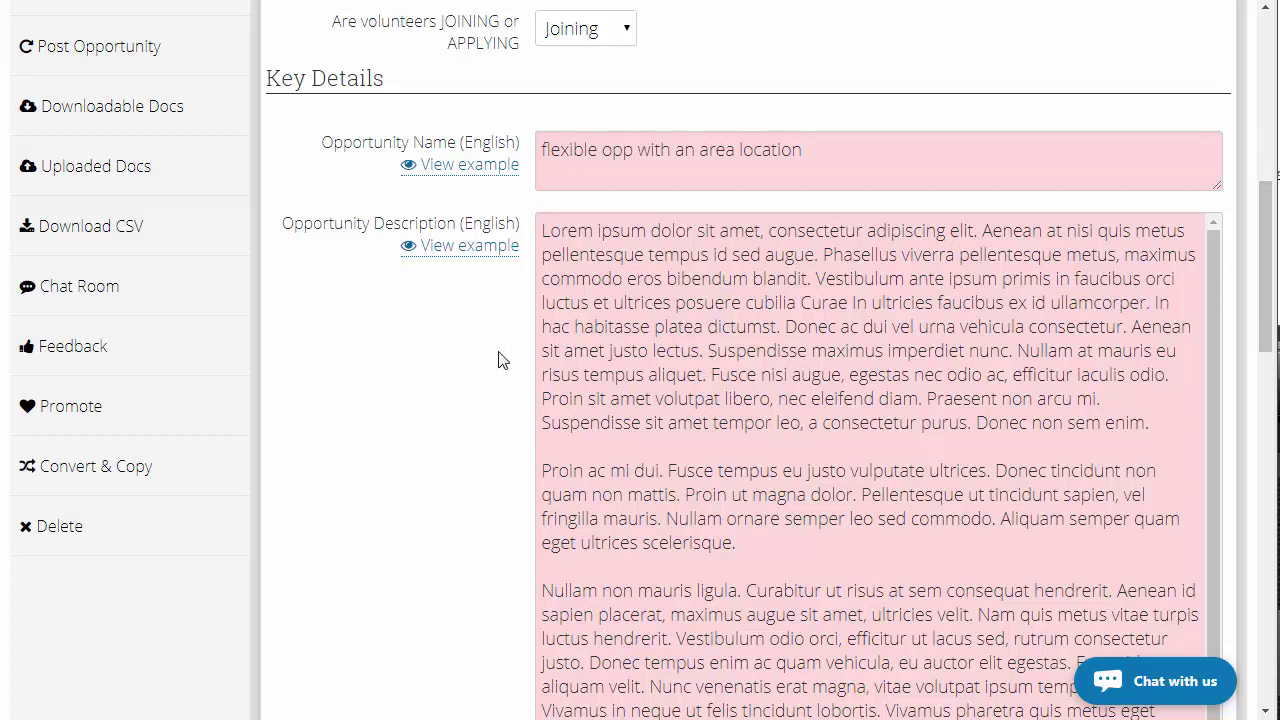
scroll(503, 360, "up", 4)
scroll(503, 362, "up", 3)
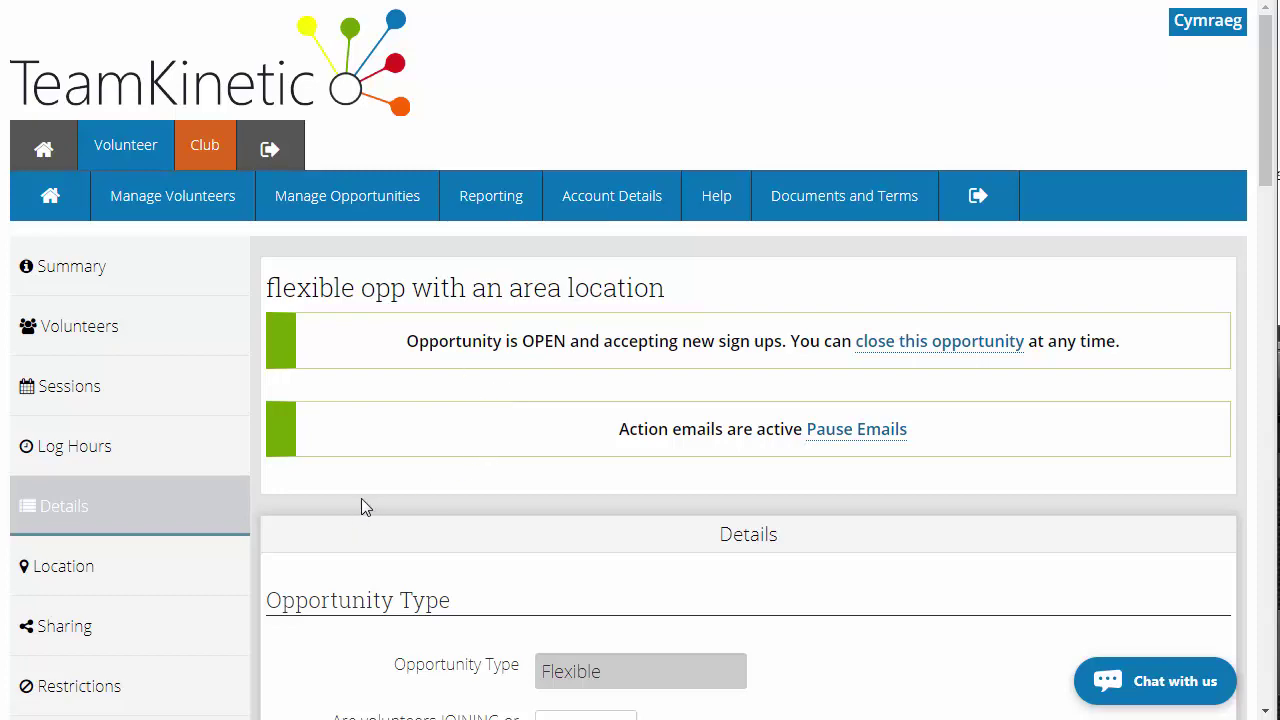
scroll(363, 502, "down", 2)
scroll(363, 507, "up", 1)
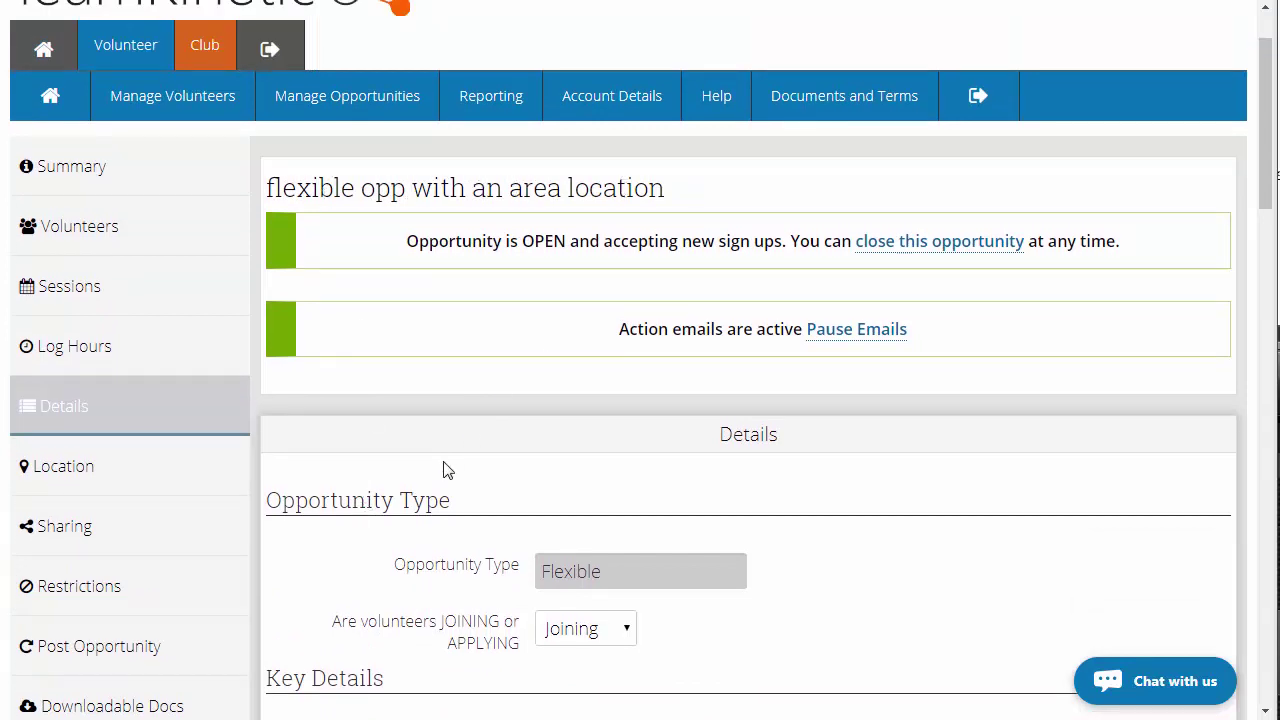
left_click_drag(267, 188, 672, 190)
left_click(598, 232)
scroll(531, 471, "down", 4)
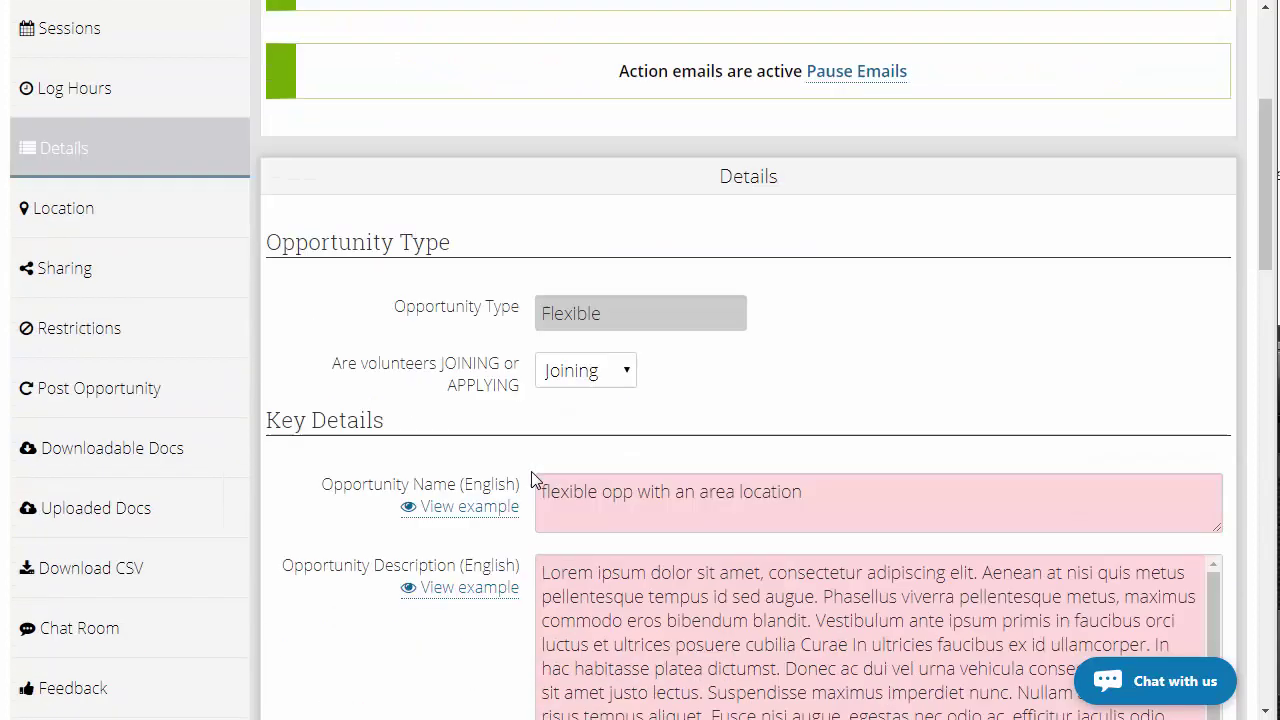
- Copy the flexible opportunity using its Convert & Copy options
scroll(452, 460, "down", 3)
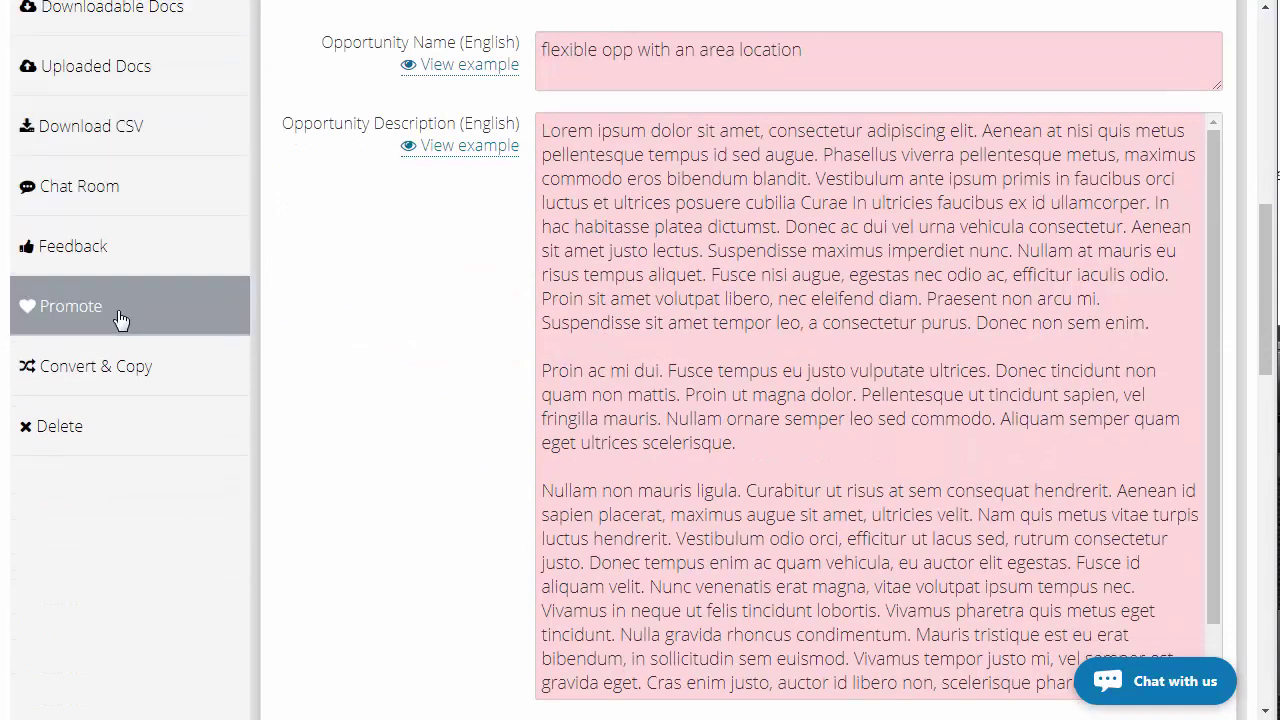
left_click(120, 376)
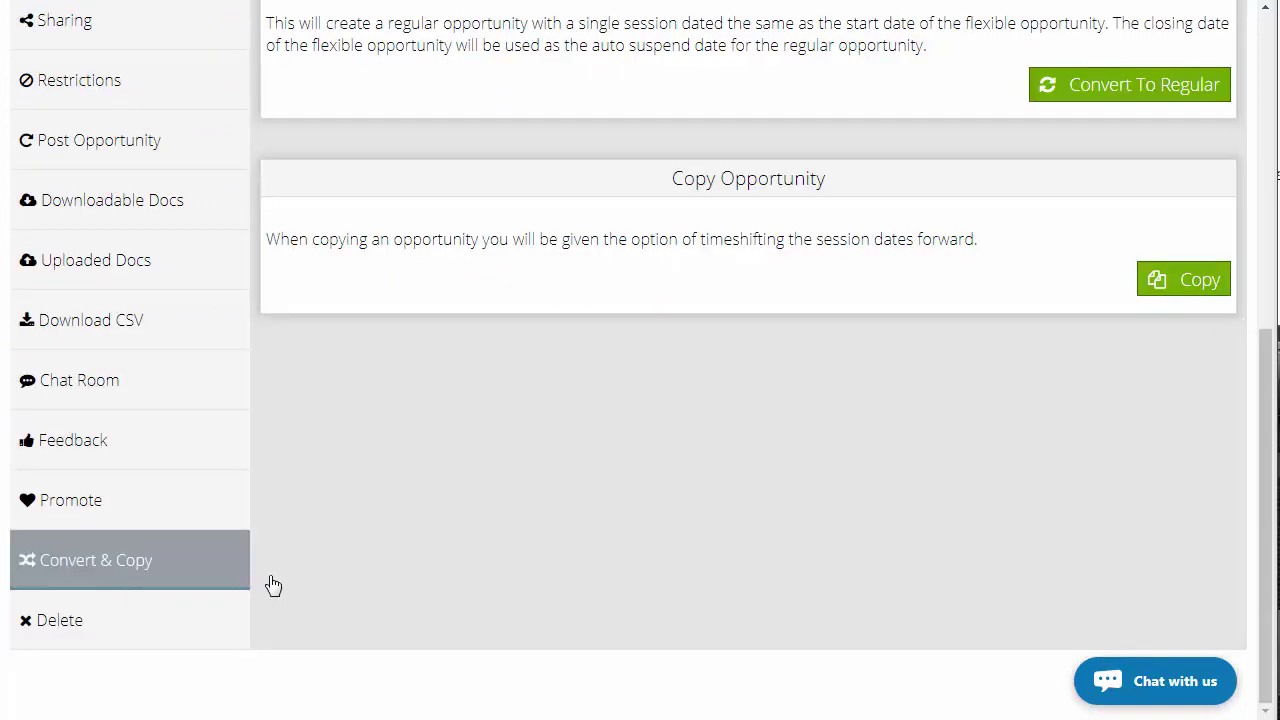
scroll(911, 475, "up", 1)
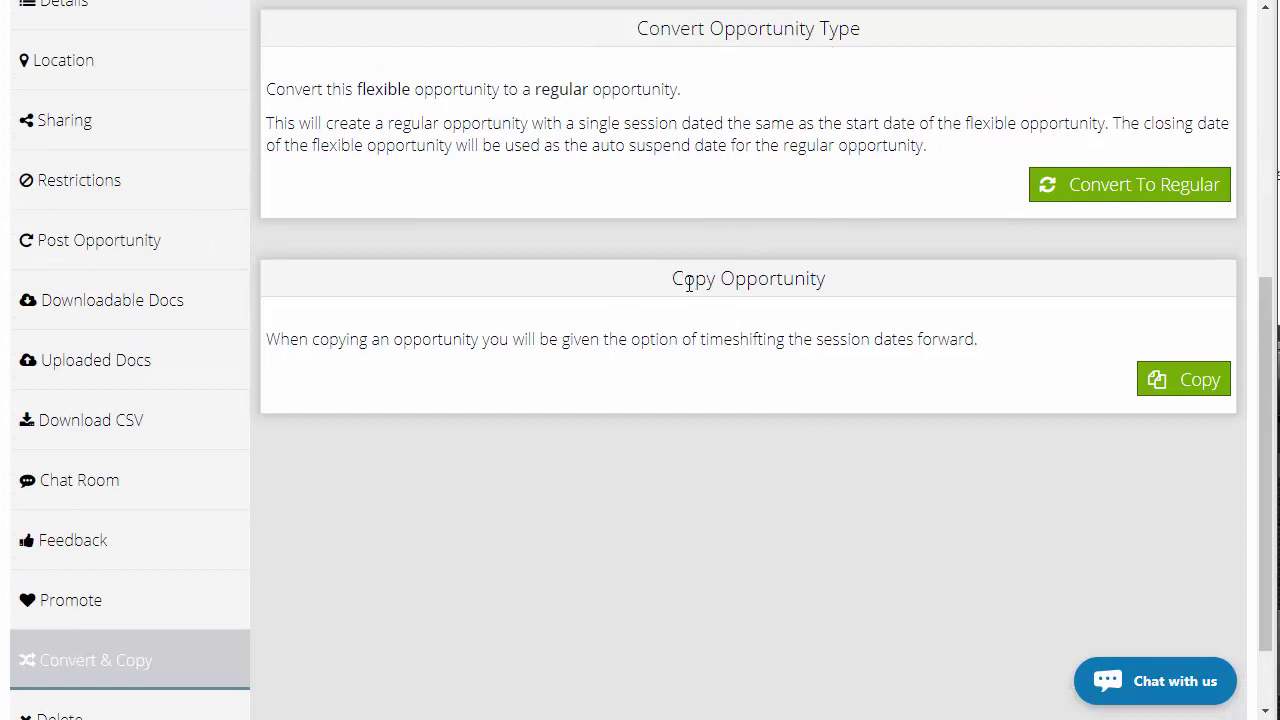
left_click(1176, 384)
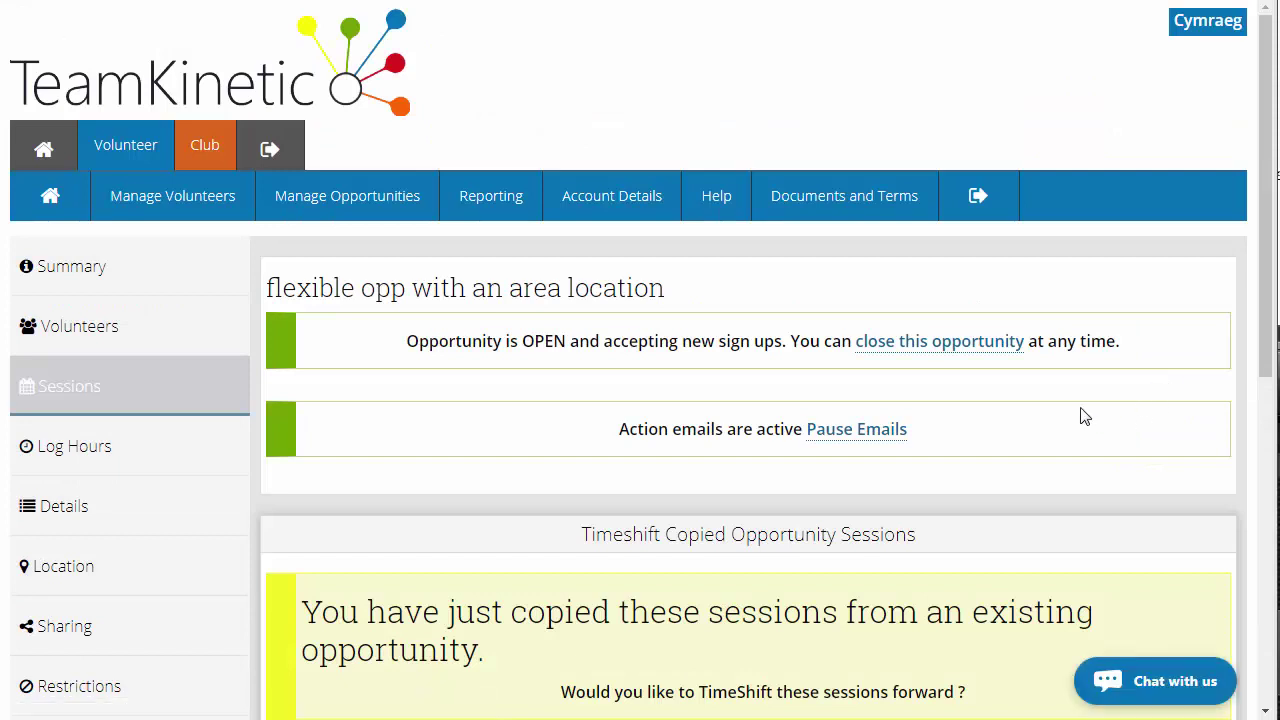
- Examine the copied opportunity's sessions, including the TimeShift option, start and end dates, and available hours
scroll(1085, 416, "down", 3)
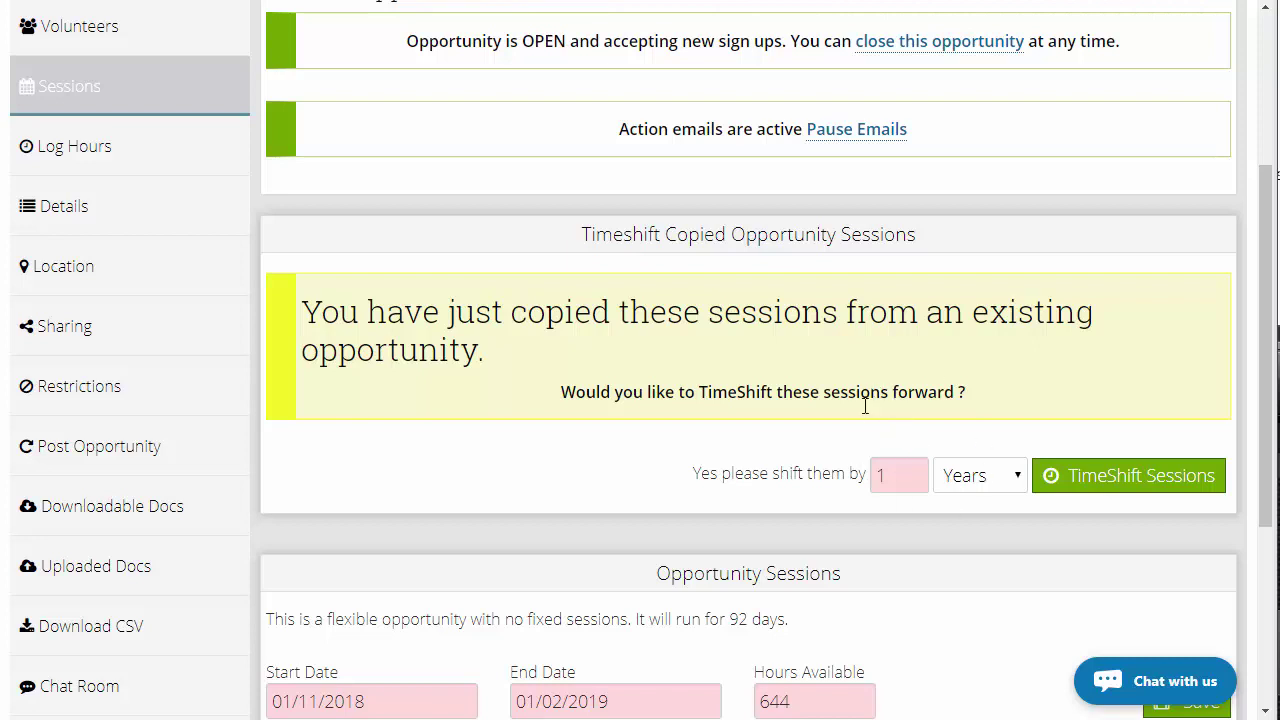
scroll(785, 433, "down", 2)
scroll(785, 433, "down", 3)
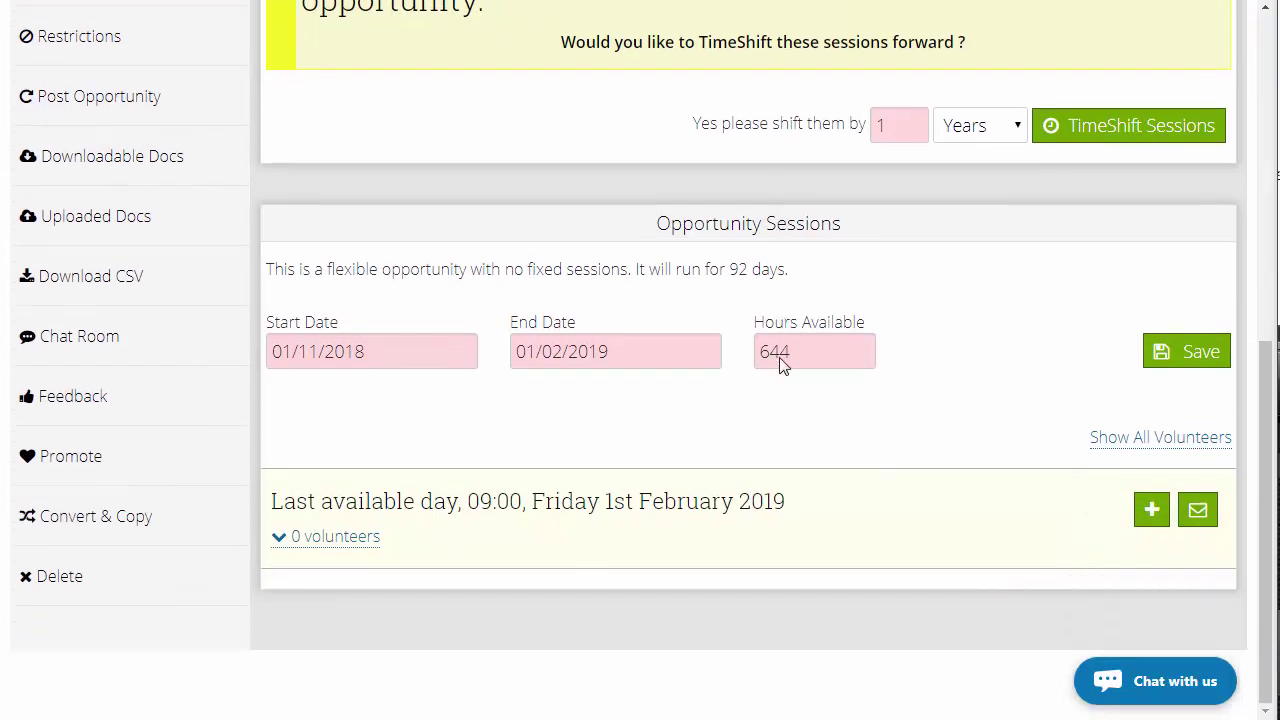
scroll(703, 503, "up", 5)
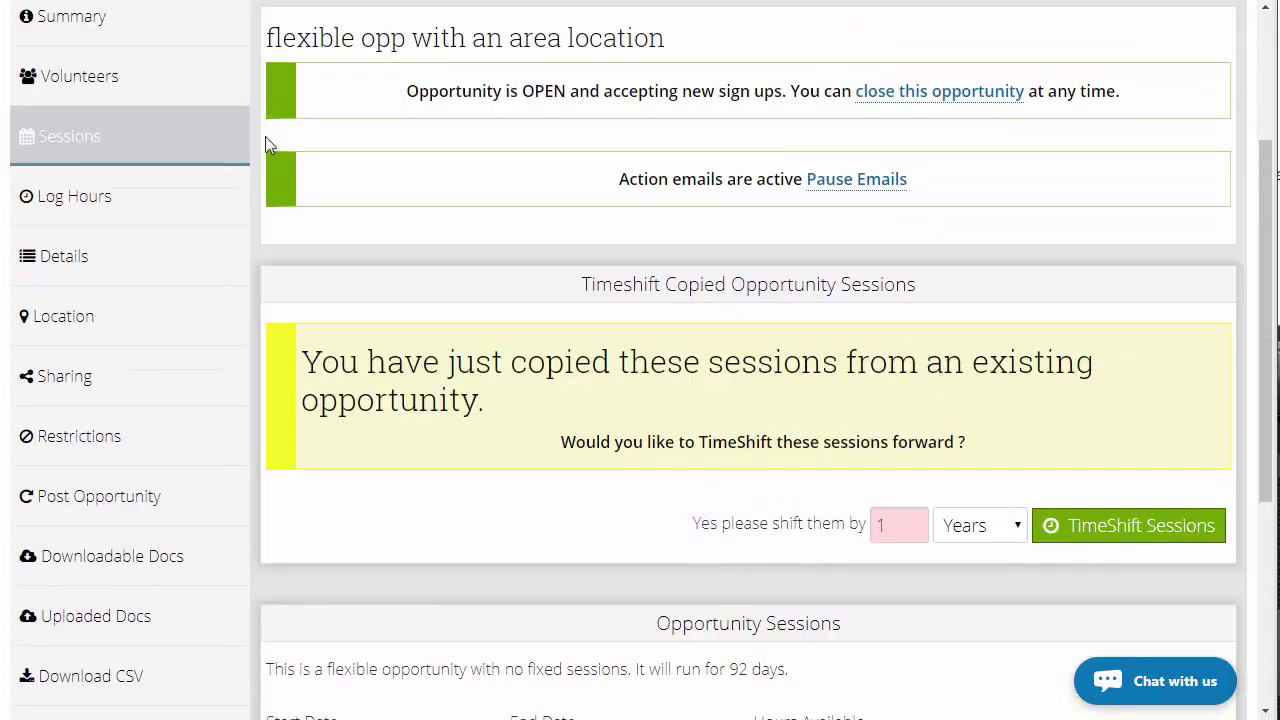
scroll(420, 262, "up", 1)
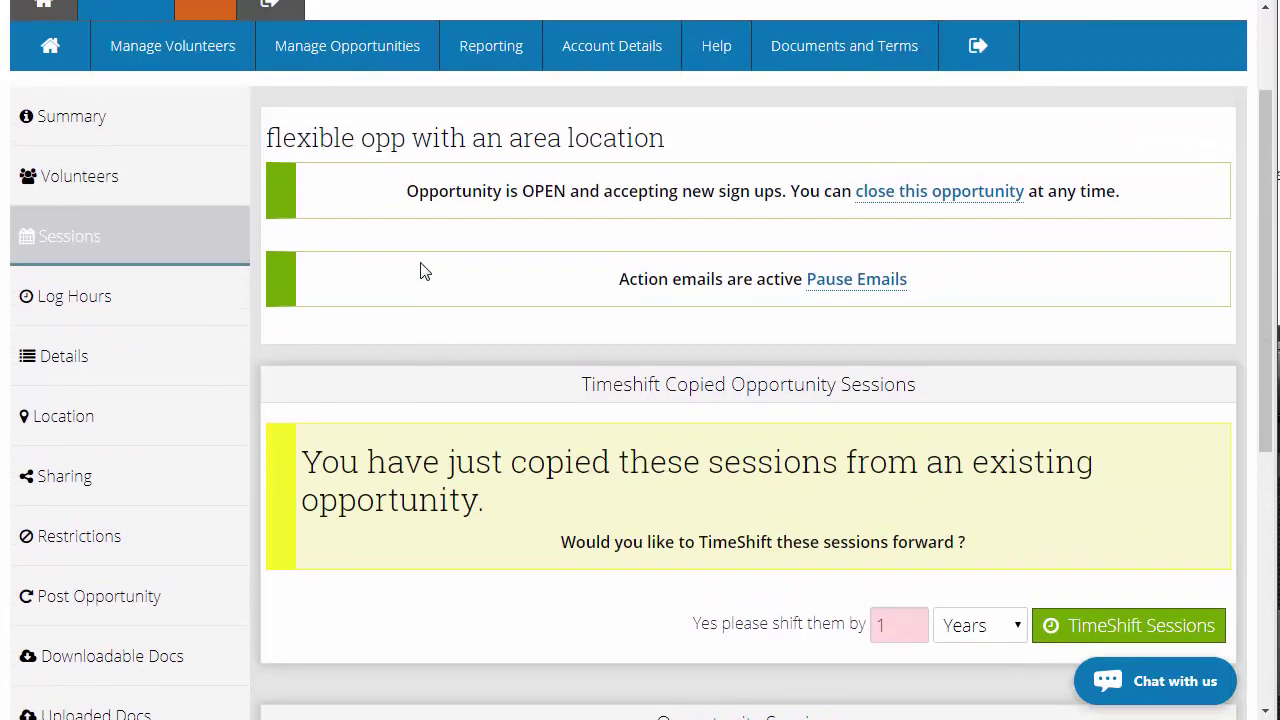
mouse_move(372, 57)
- Rename the copied opportunity as "flexible opp with an area location COPY" in its details and save the change
left_click(194, 358)
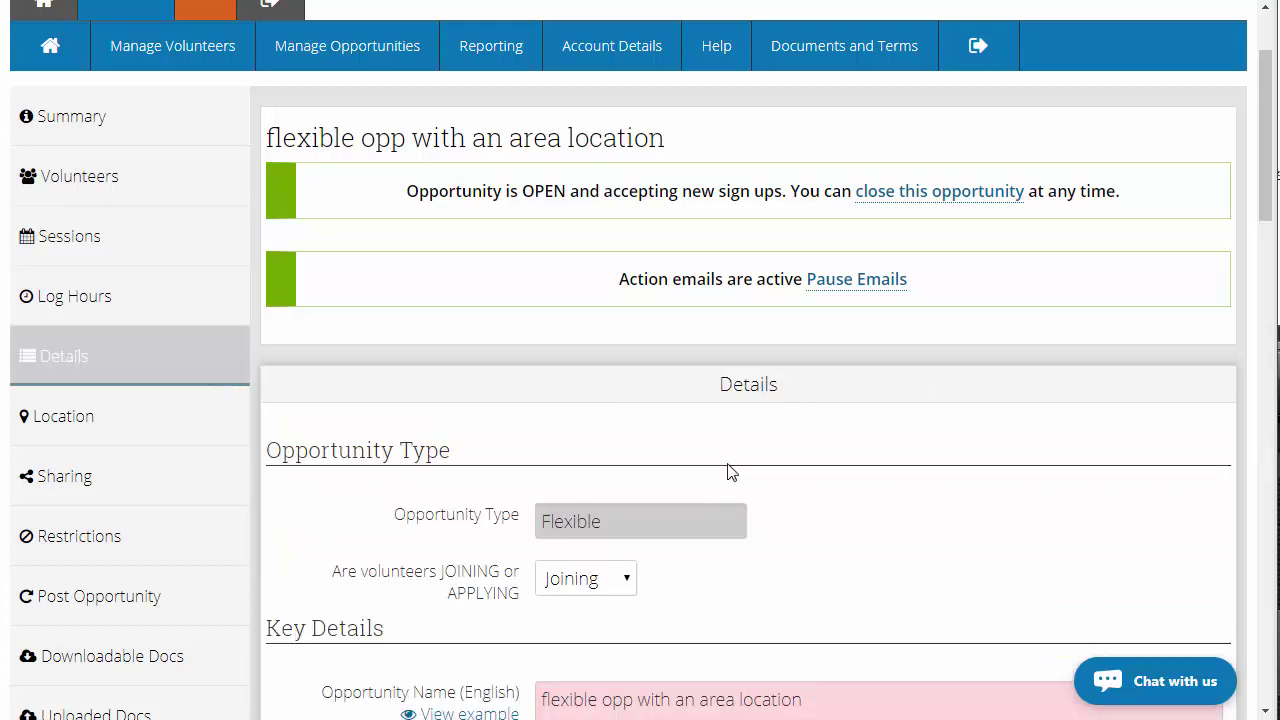
scroll(853, 518, "down", 2)
left_click(846, 500)
type("COPY")
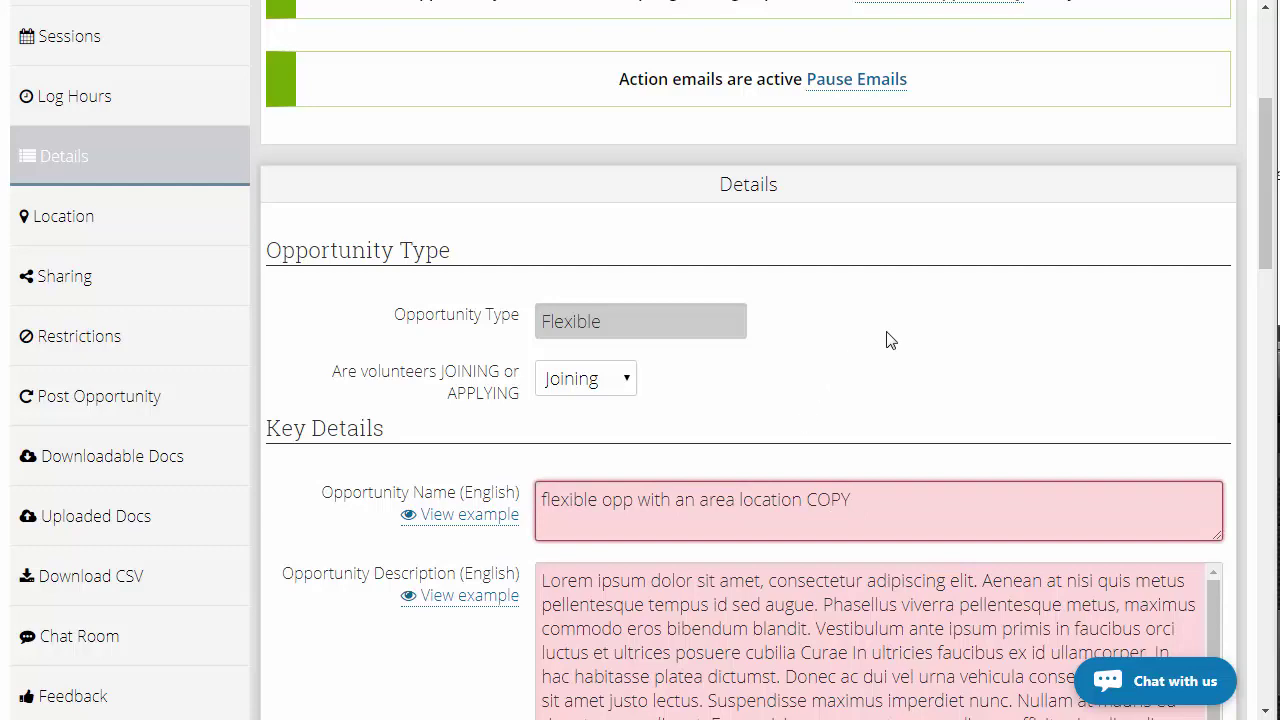
scroll(894, 331, "down", 15)
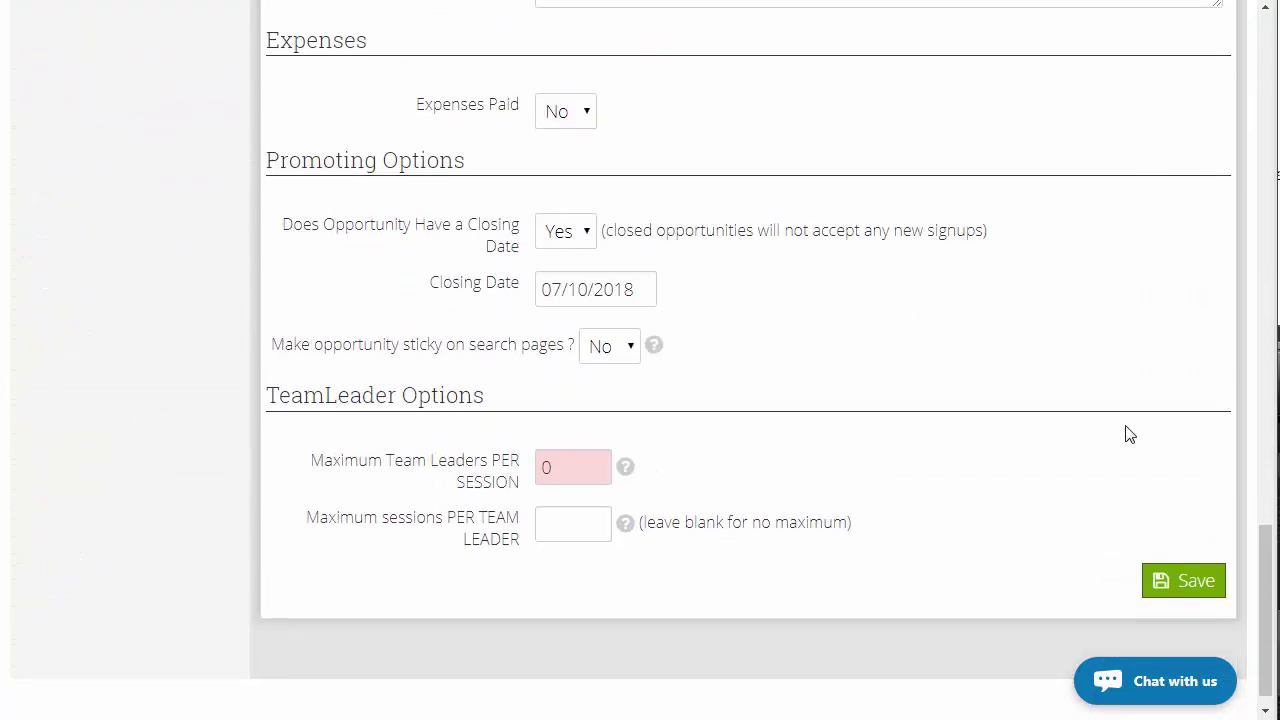
left_click(1187, 584)
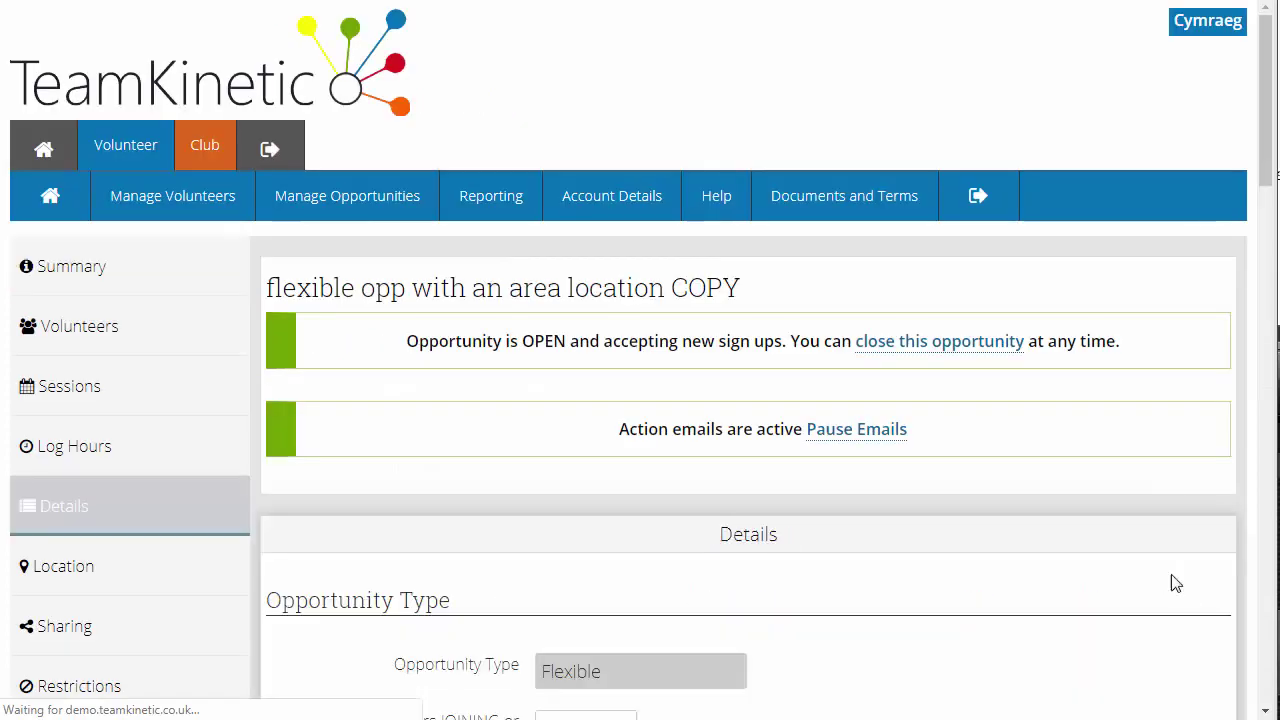
- List the provider's own opportunities and compare the names and dates of the original flexible opportunity and its COPY
mouse_move(394, 209)
left_click(383, 305)
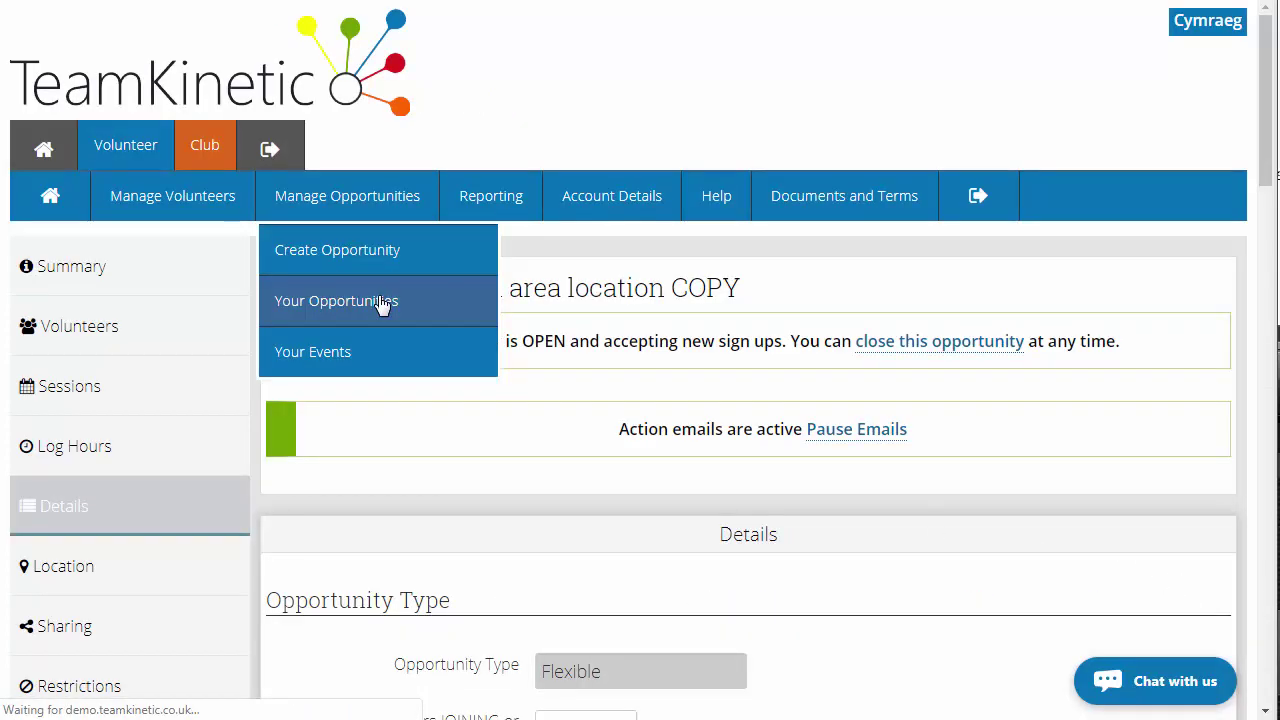
scroll(600, 368, "down", 6)
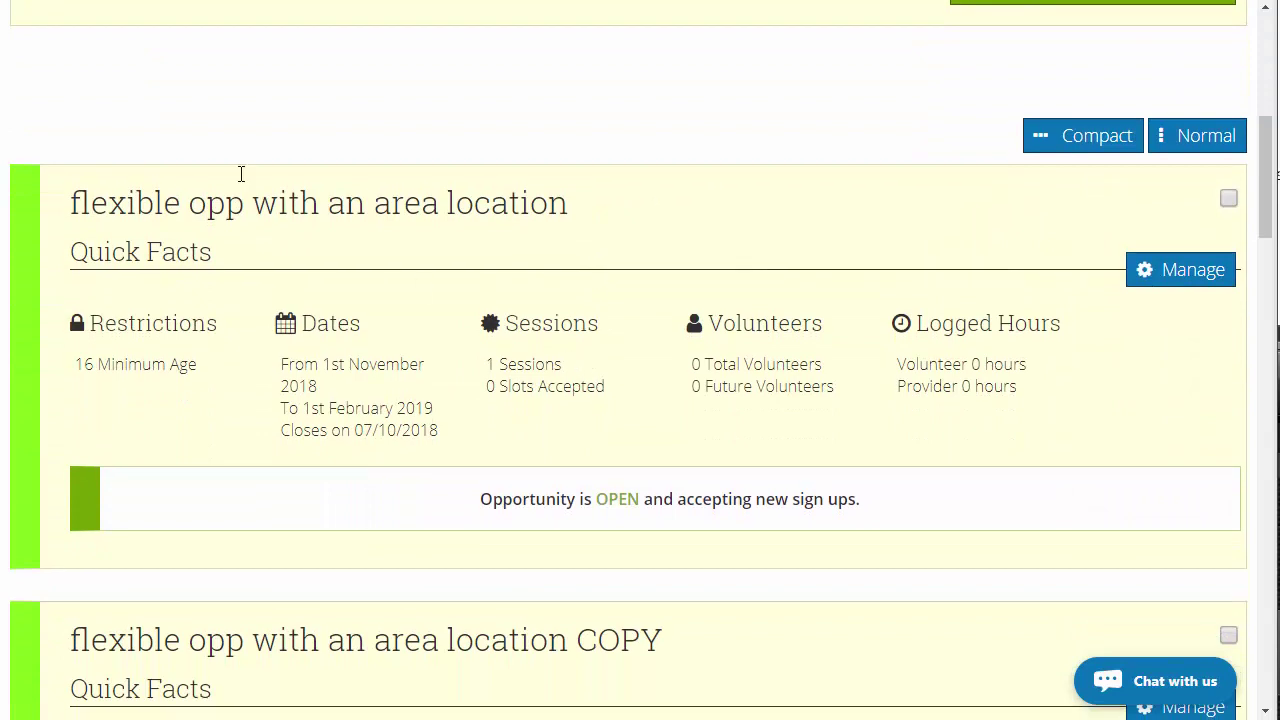
scroll(203, 452, "down", 2)
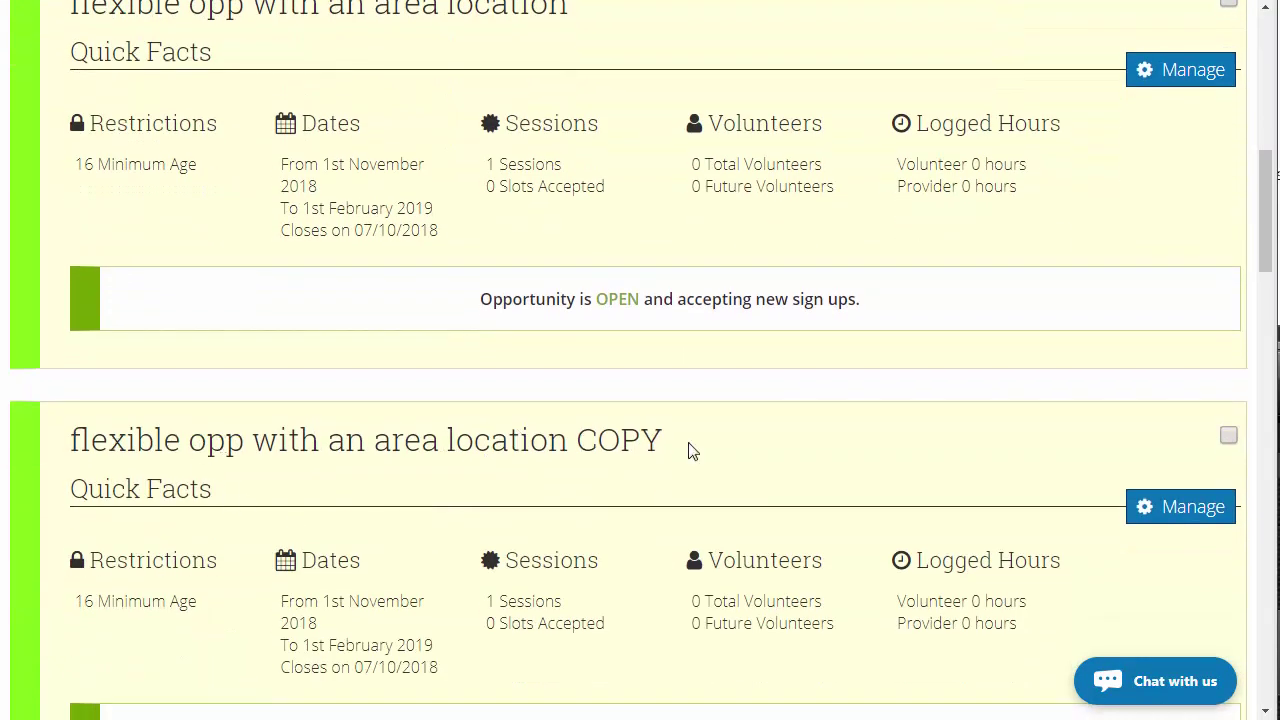
left_click_drag(318, 164, 386, 165)
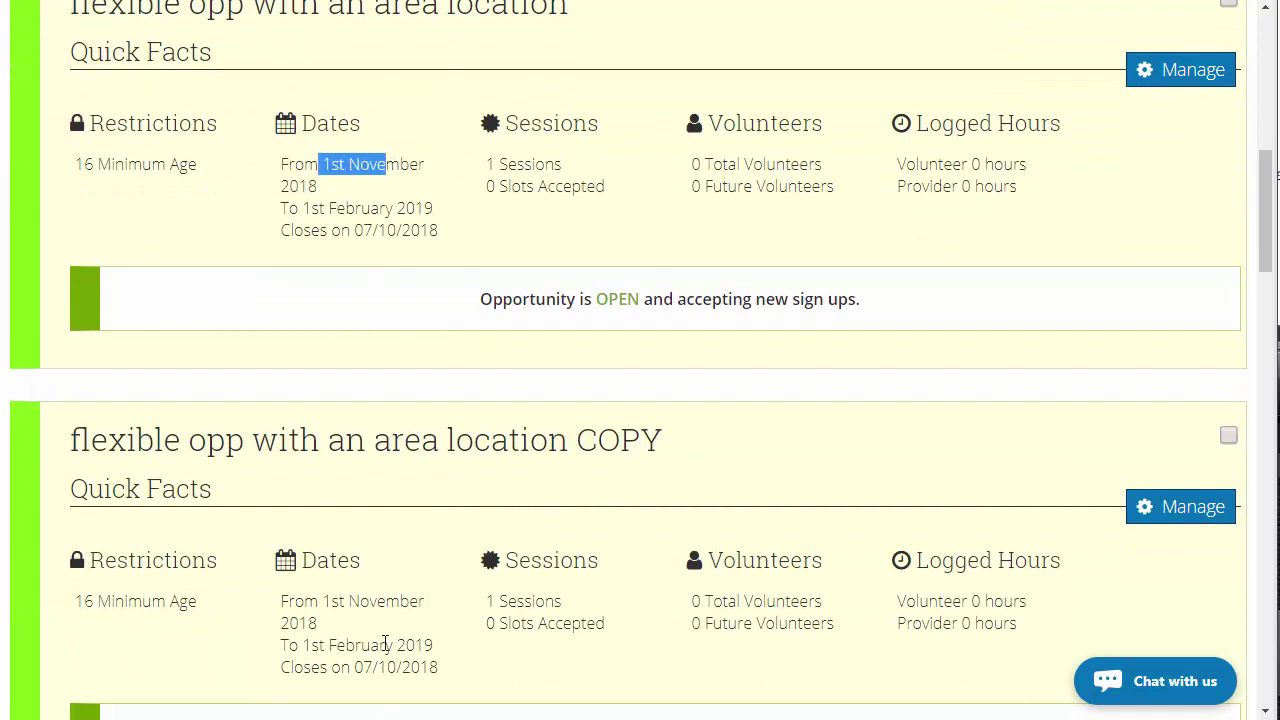
left_click_drag(305, 601, 386, 601)
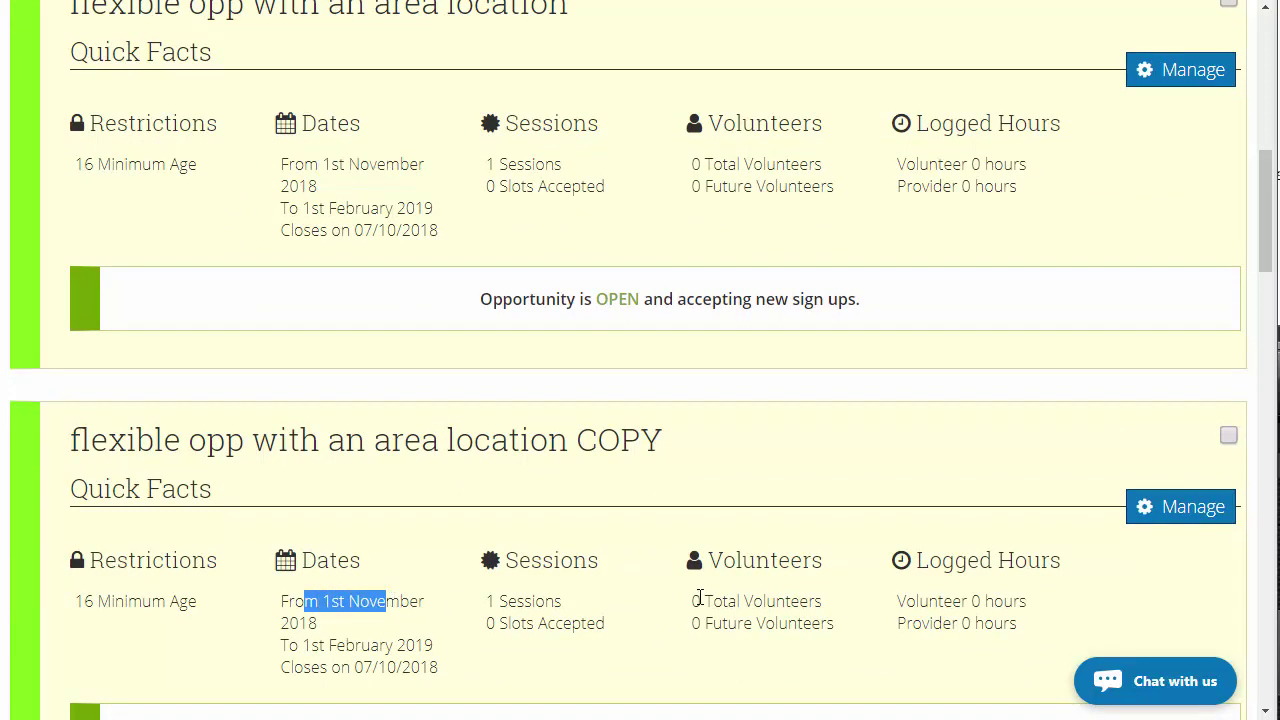
left_click_drag(646, 440, 618, 440)
double_click(617, 440)
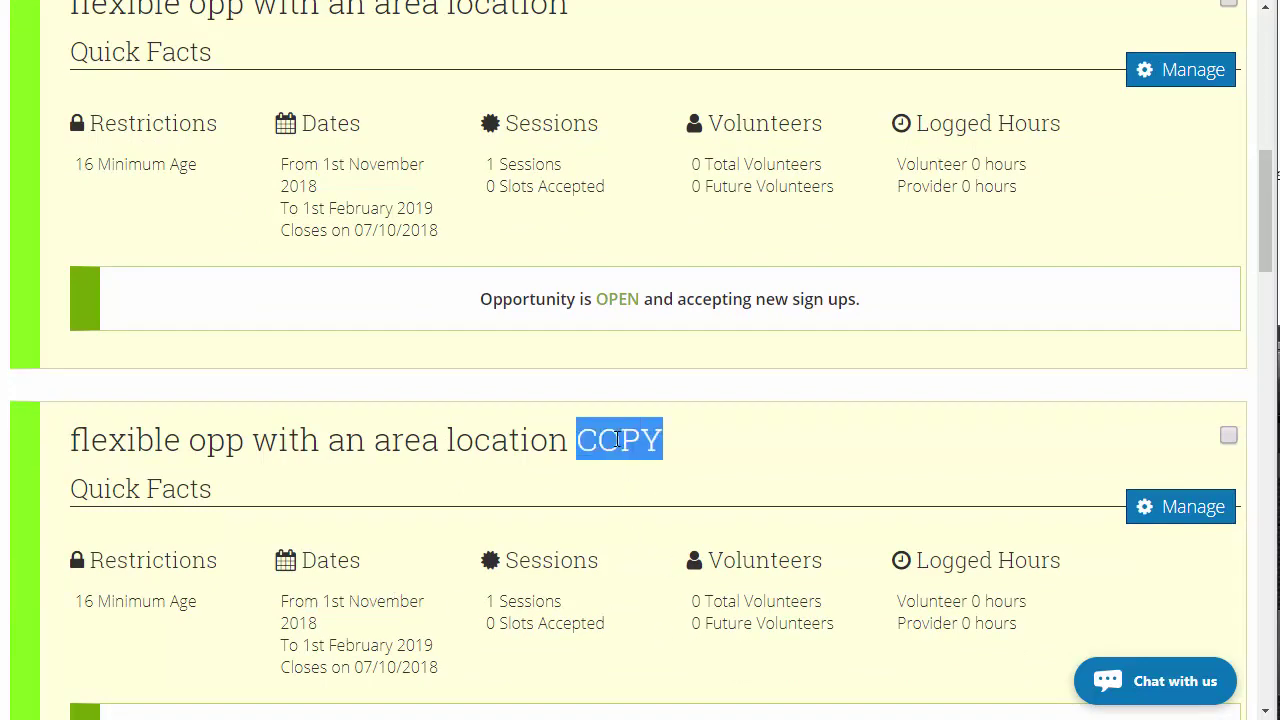
left_click(617, 440)
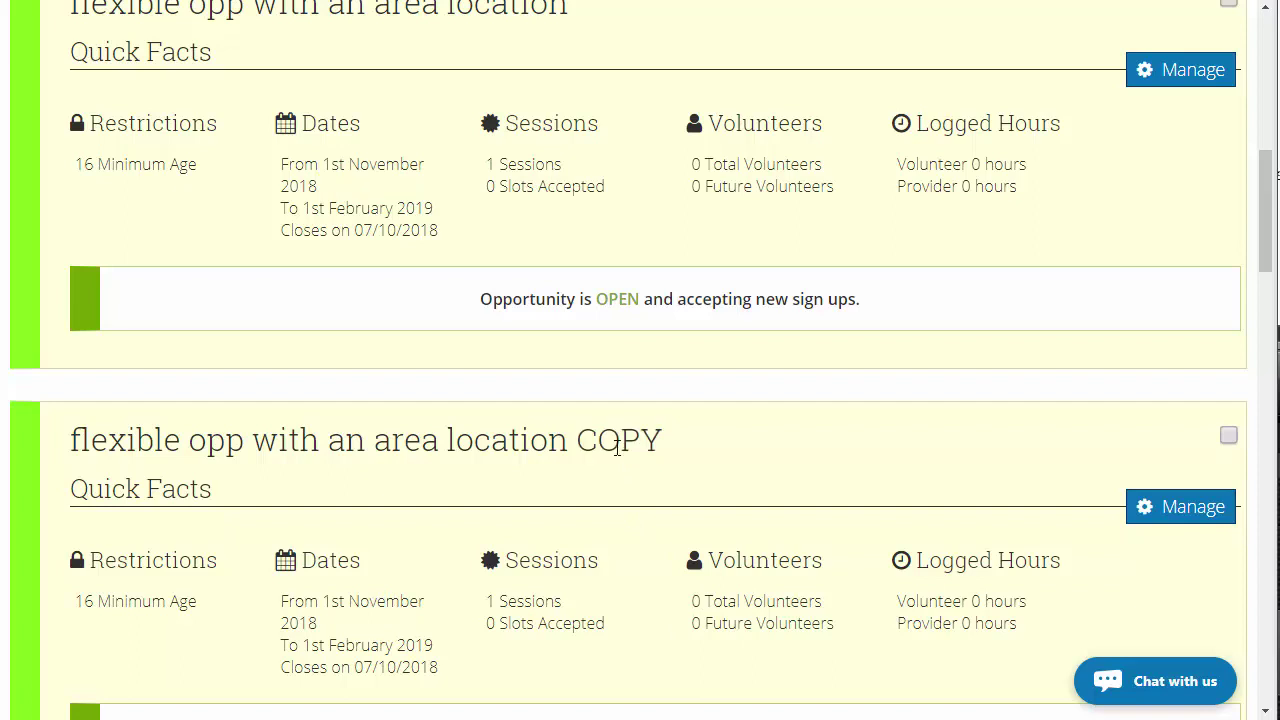
scroll(615, 452, "up", 1)
scroll(630, 460, "down", 1)
- Manage "flexible opp with an area location COPY" and examine its location type, address fields and map
scroll(1100, 420, "down", 2)
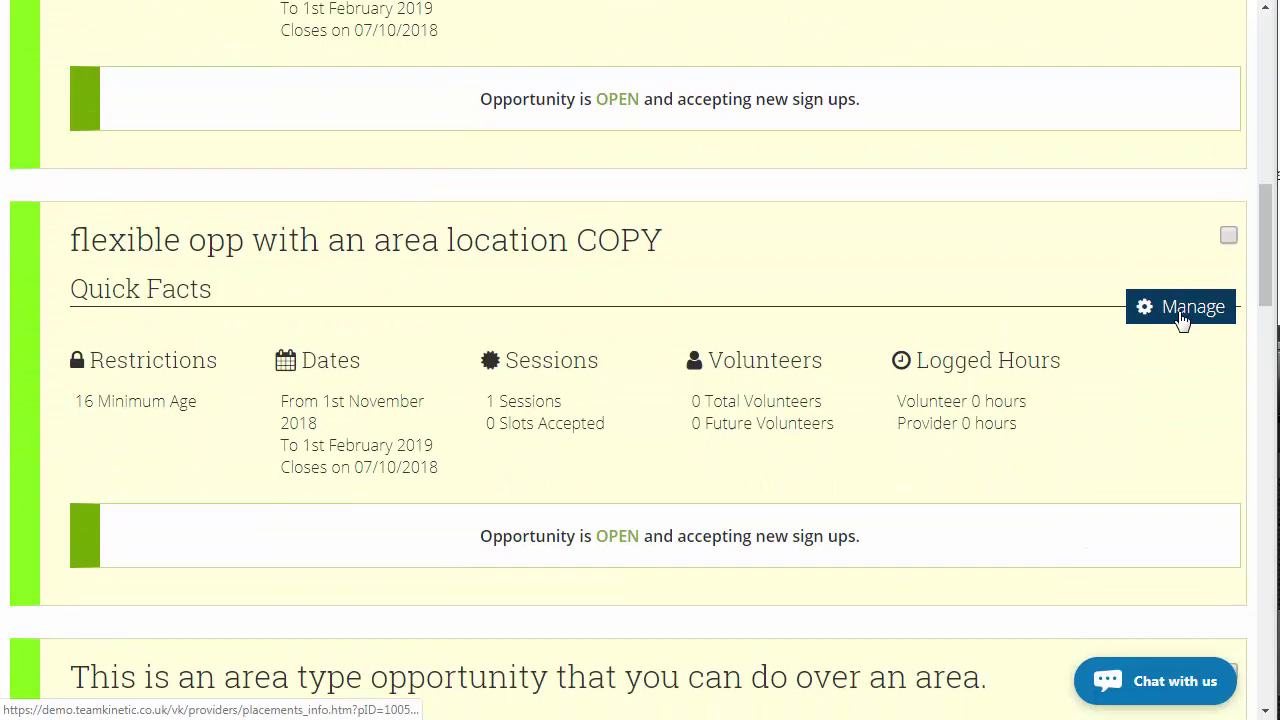
left_click(1183, 324)
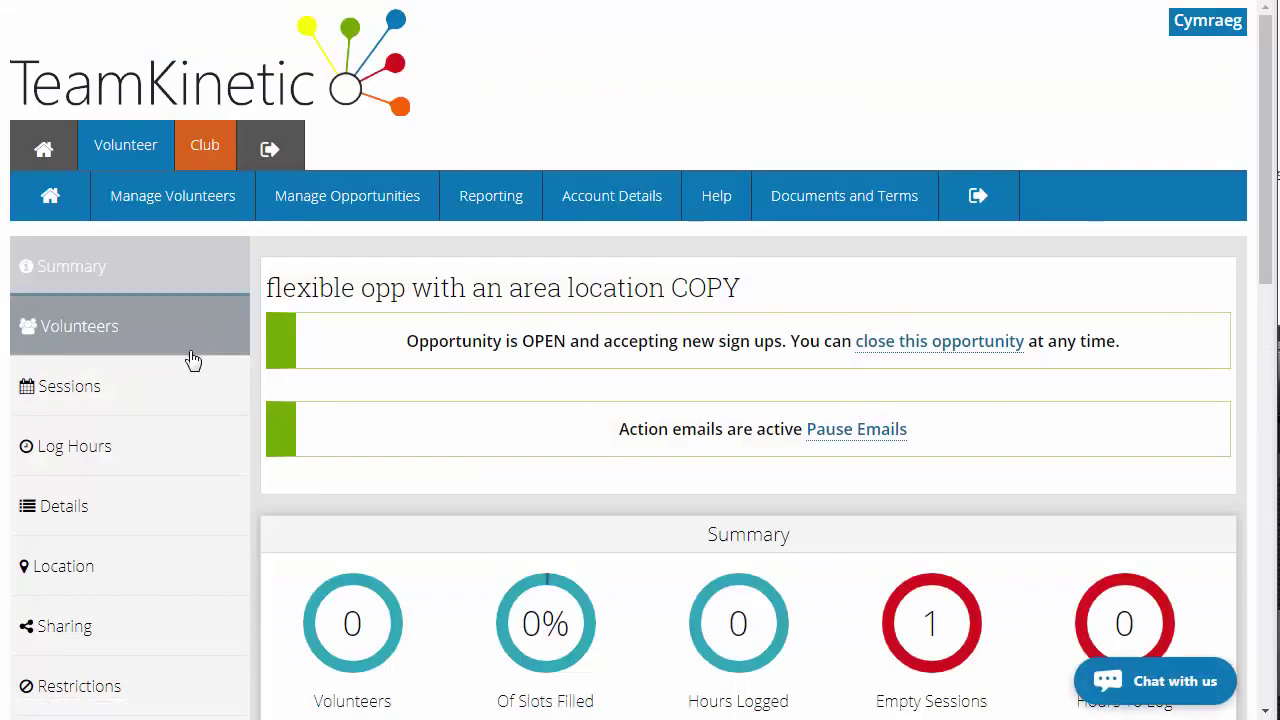
left_click(145, 565)
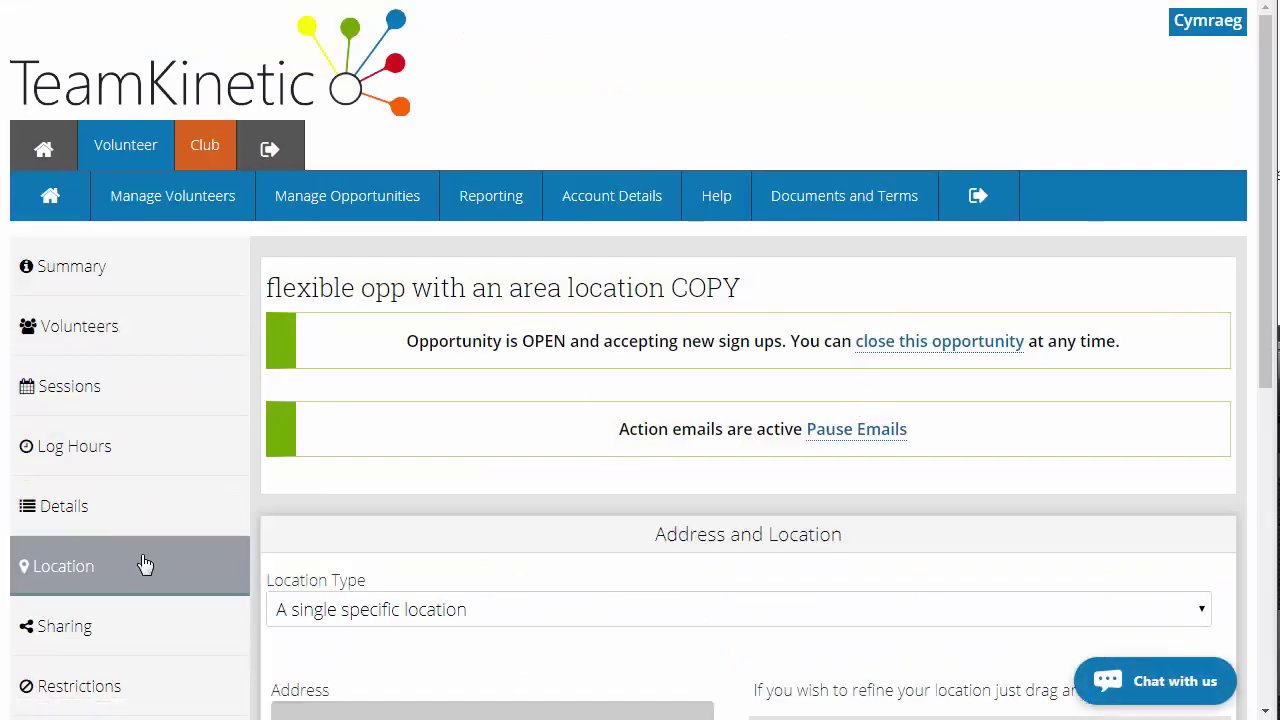
scroll(428, 510, "down", 5)
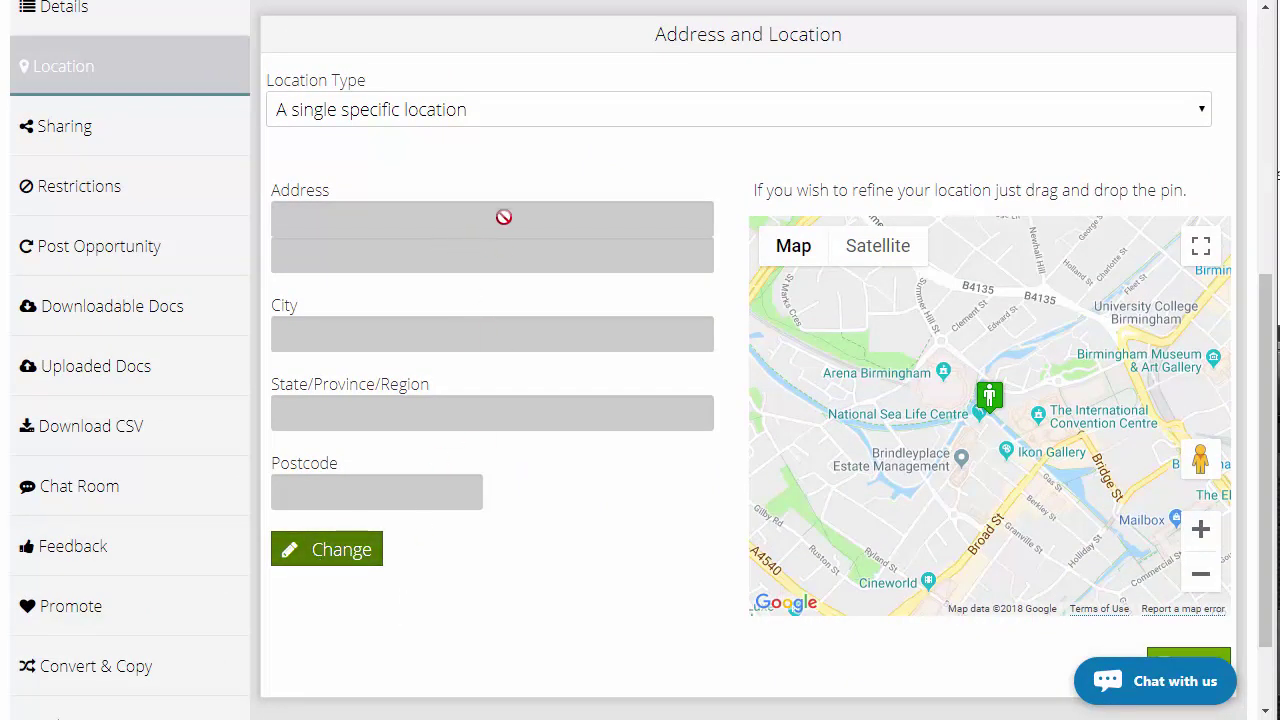
scroll(719, 443, "up", 3)
scroll(719, 443, "up", 2)
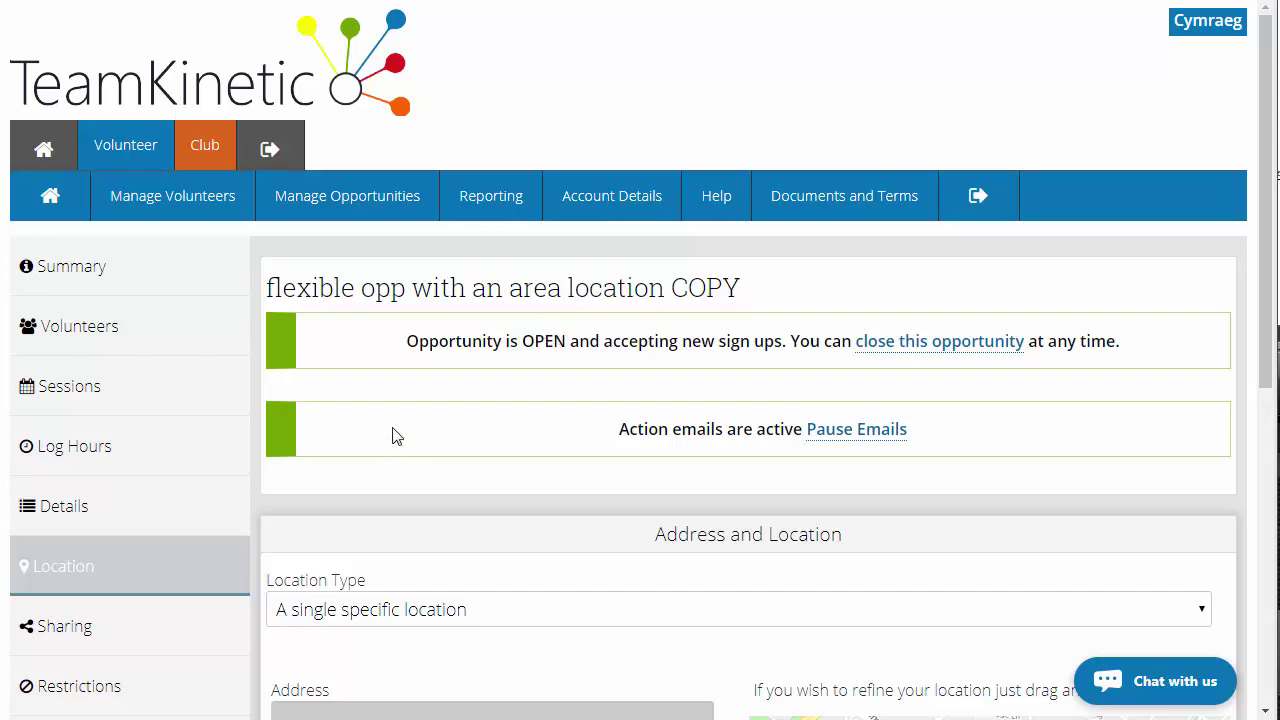
scroll(336, 478, "down", 6)
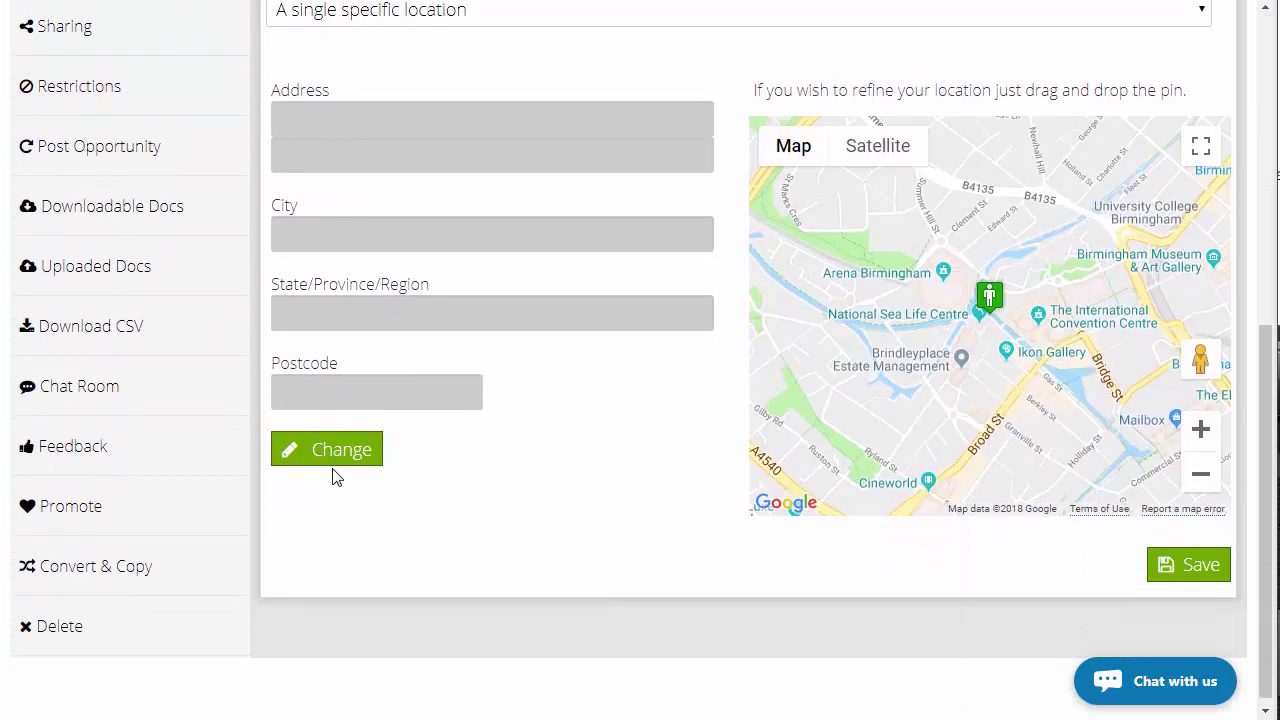
- Convert the copied flexible opportunity to a regular opportunity
left_click(164, 568)
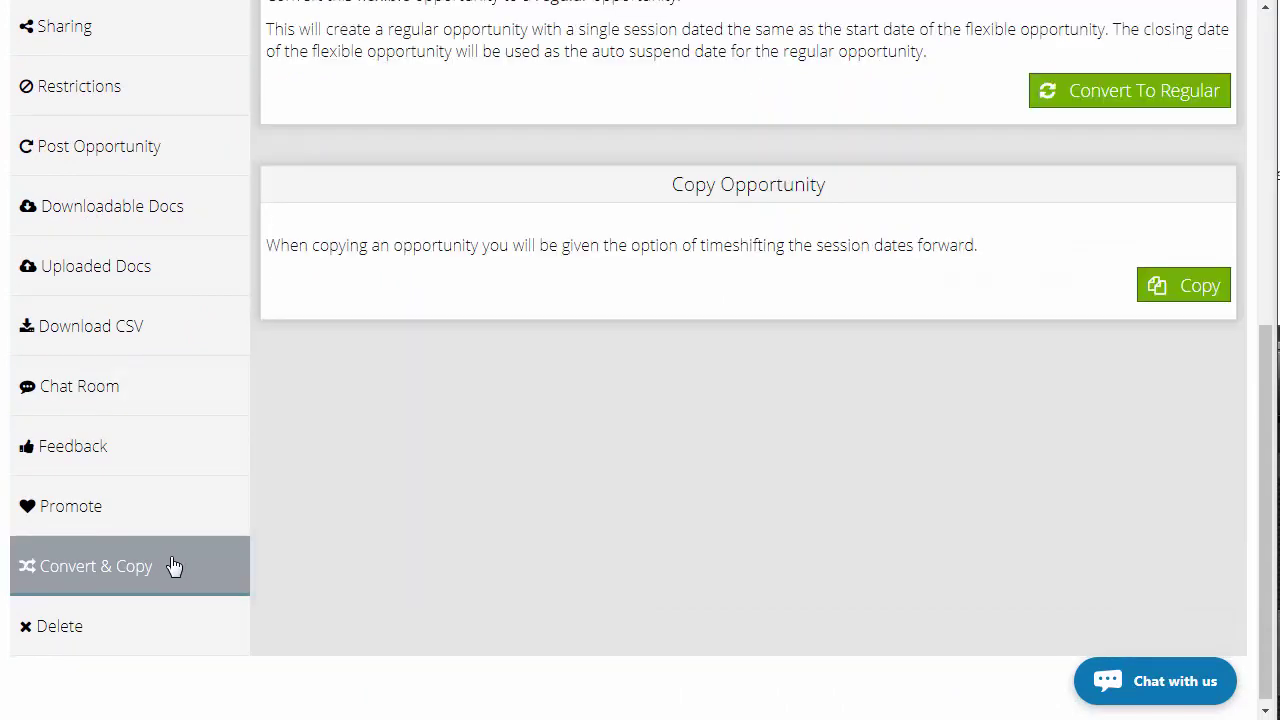
scroll(822, 244, "up", 2)
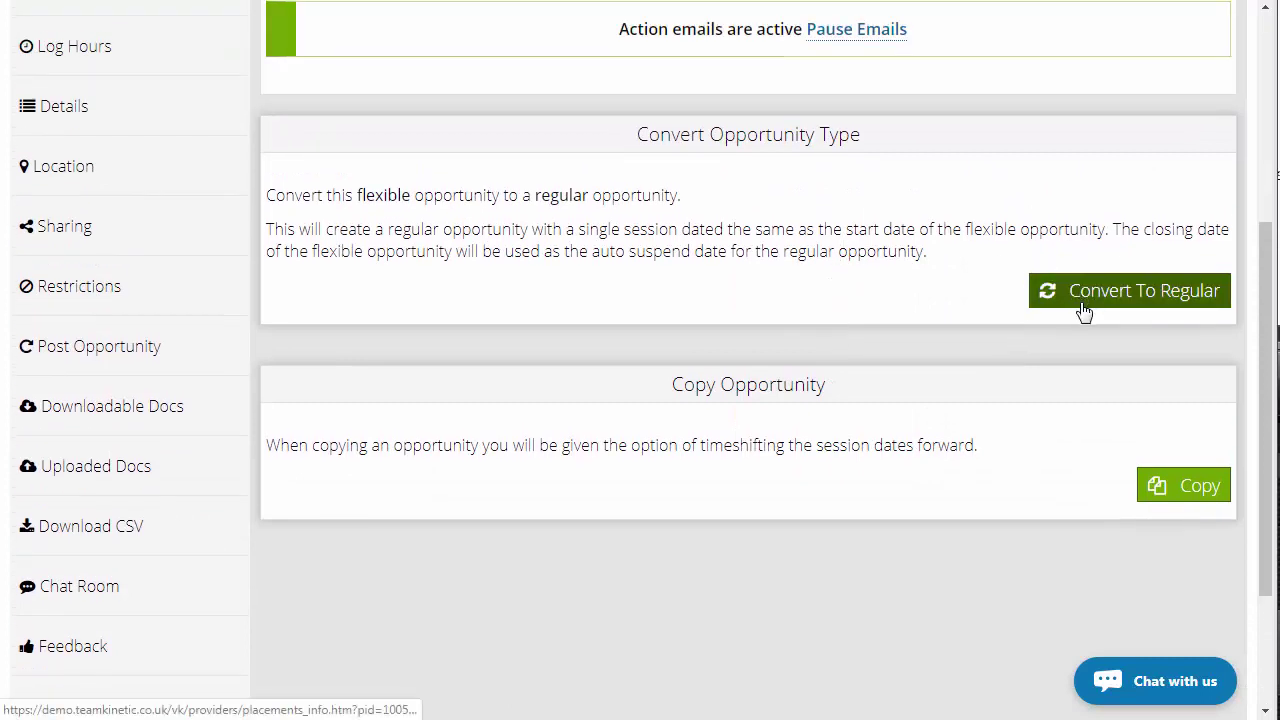
scroll(1080, 318, "up", 1)
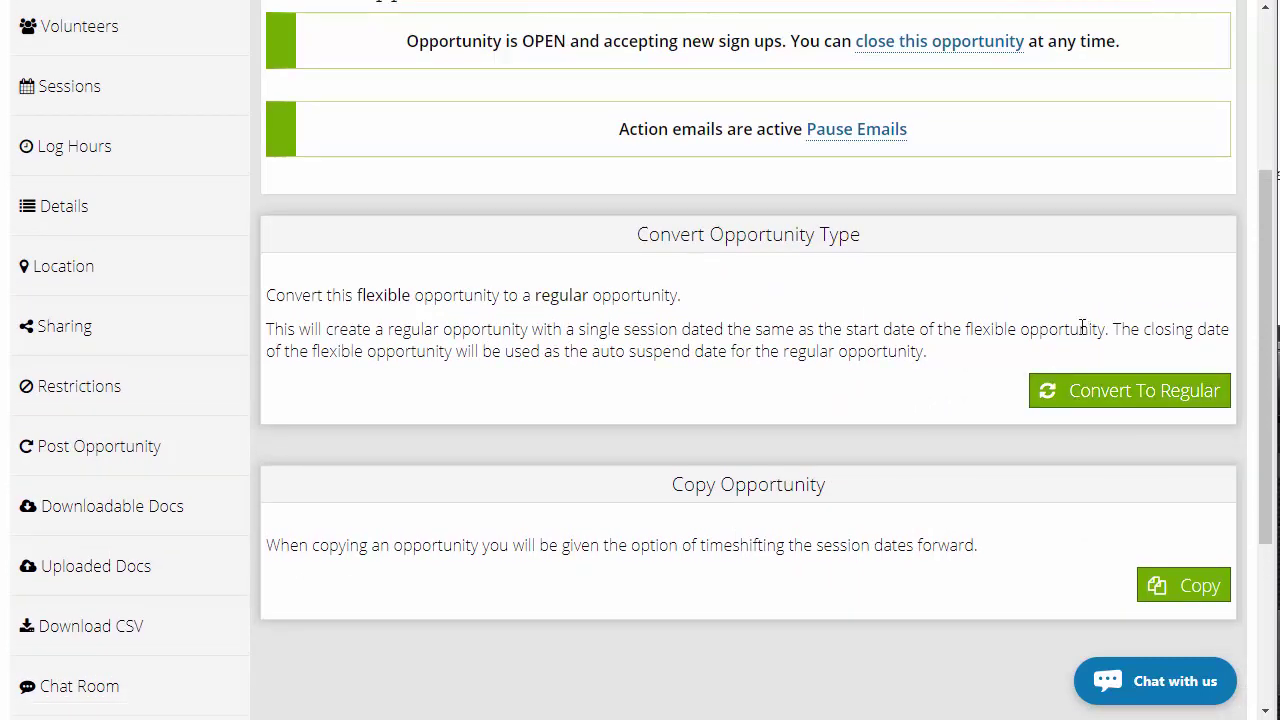
left_click(1108, 403)
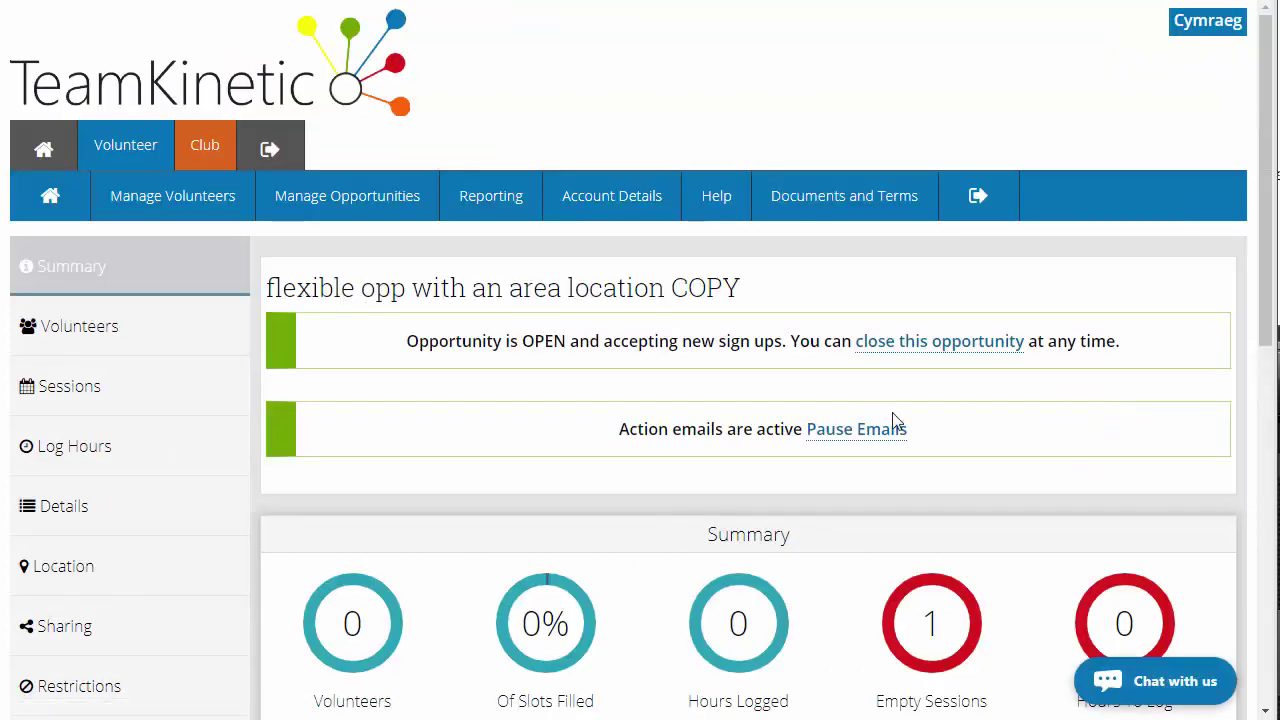
- Add a session on 28/09/2018 at 09:00 to the converted opportunity's sessions
scroll(784, 398, "down", 1)
left_click(152, 290)
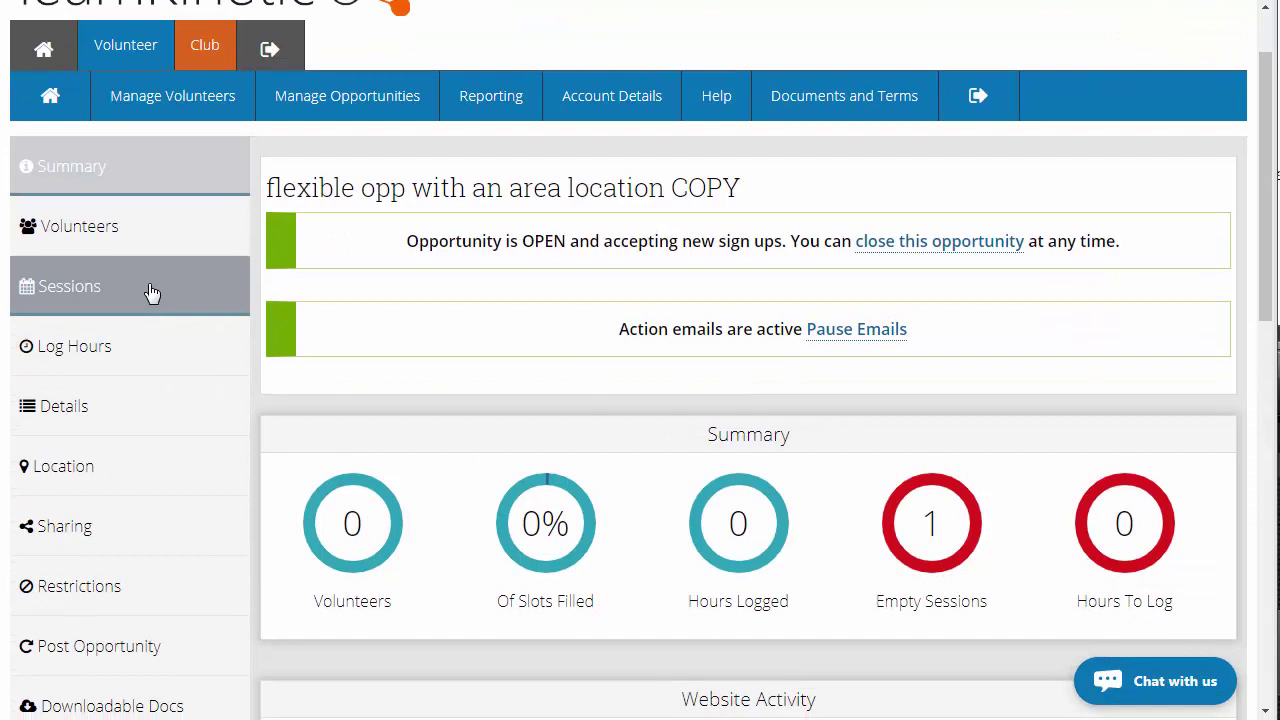
scroll(720, 357, "down", 4)
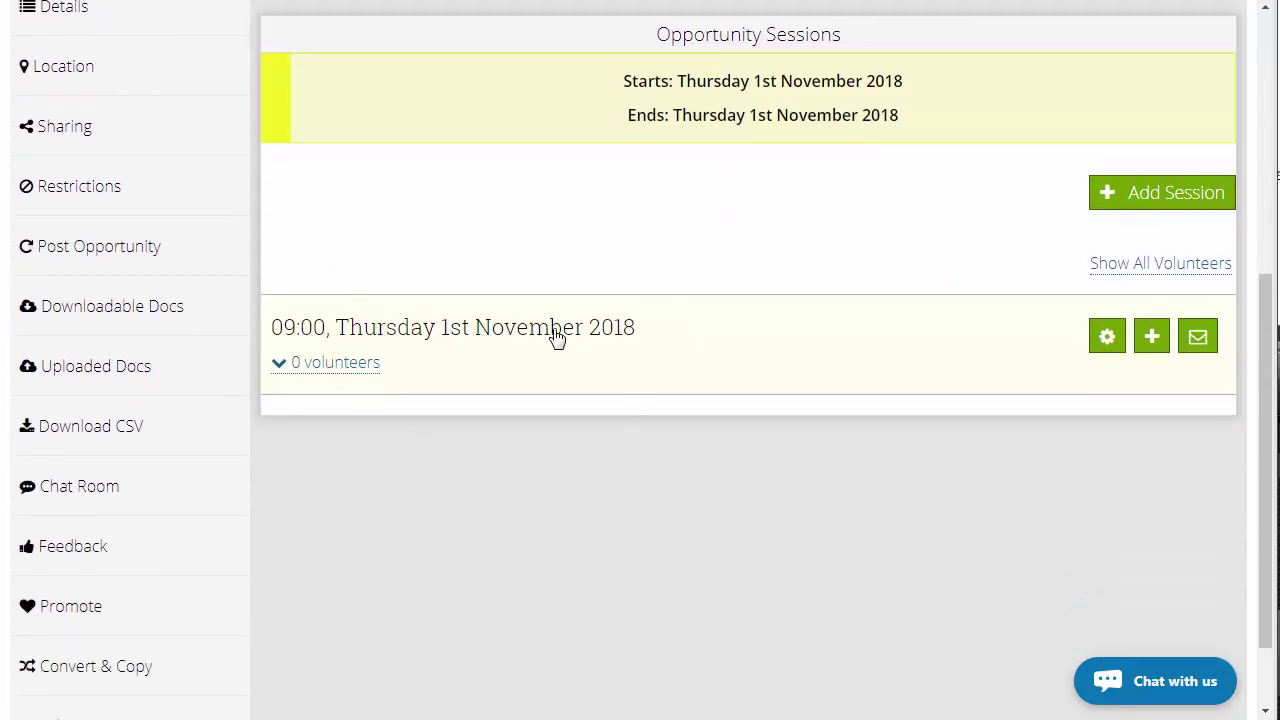
left_click(1150, 203)
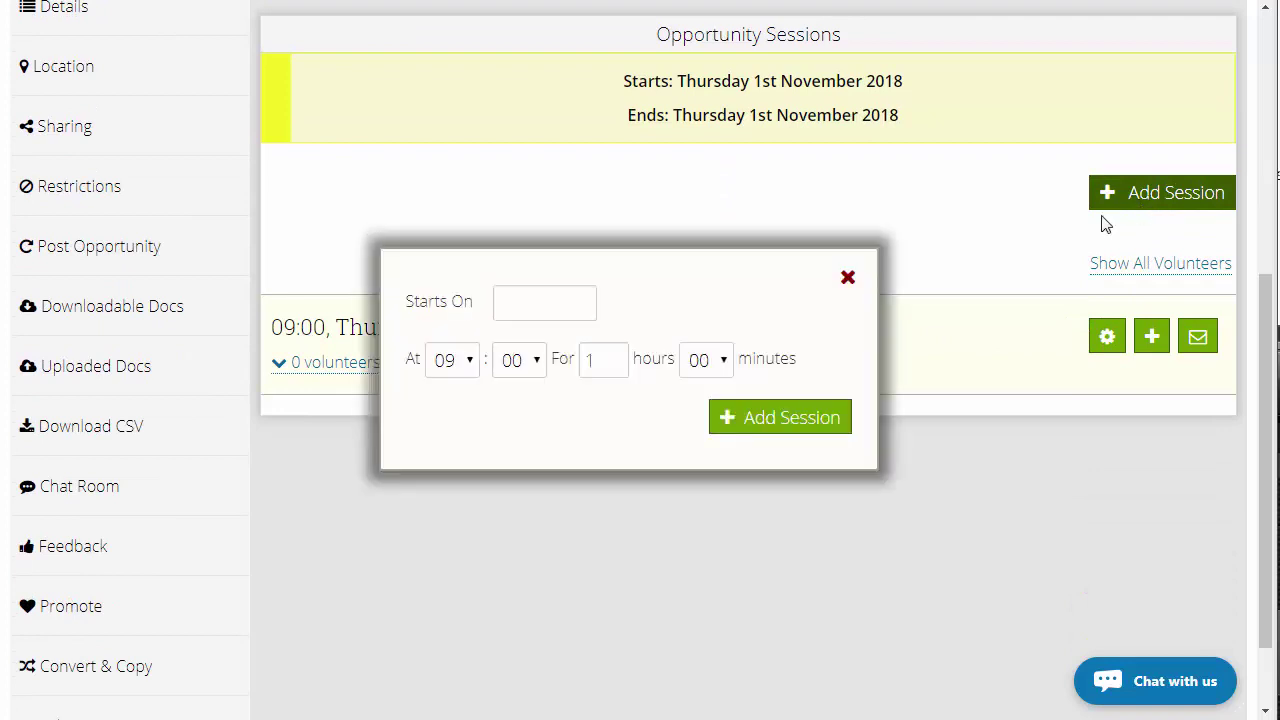
left_click(529, 295)
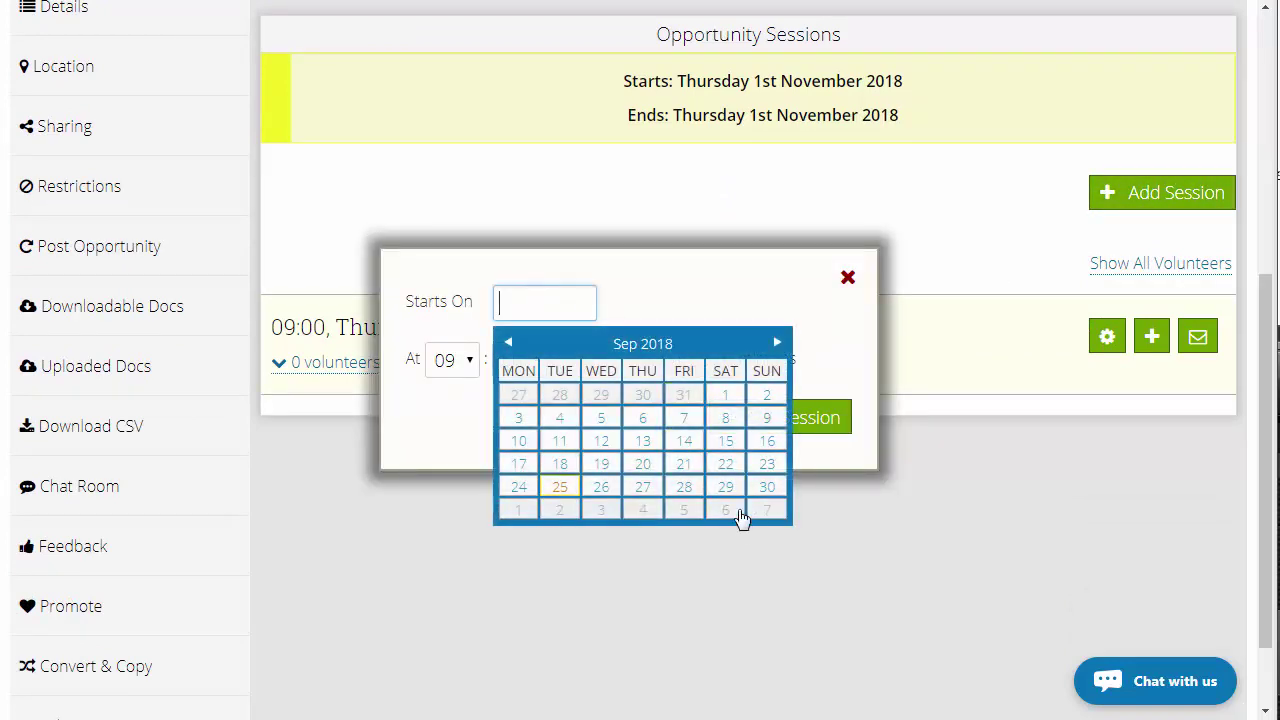
left_click(684, 487)
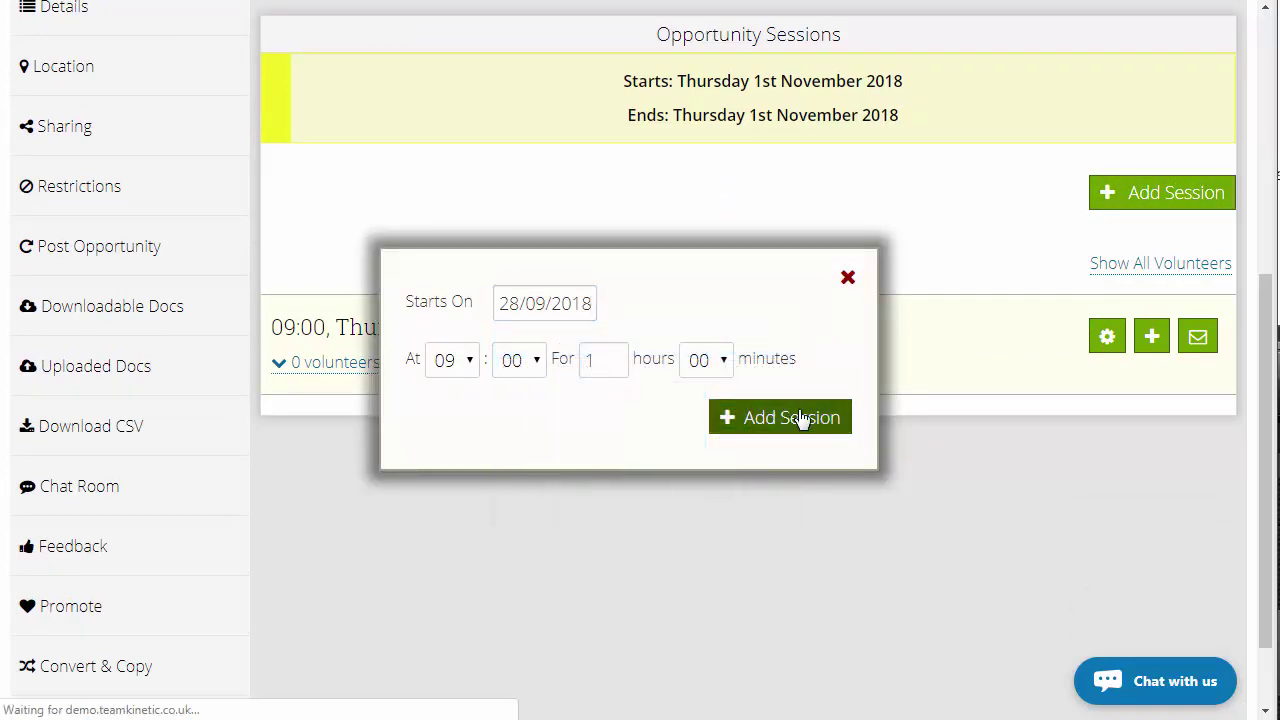
scroll(800, 425, "down", 4)
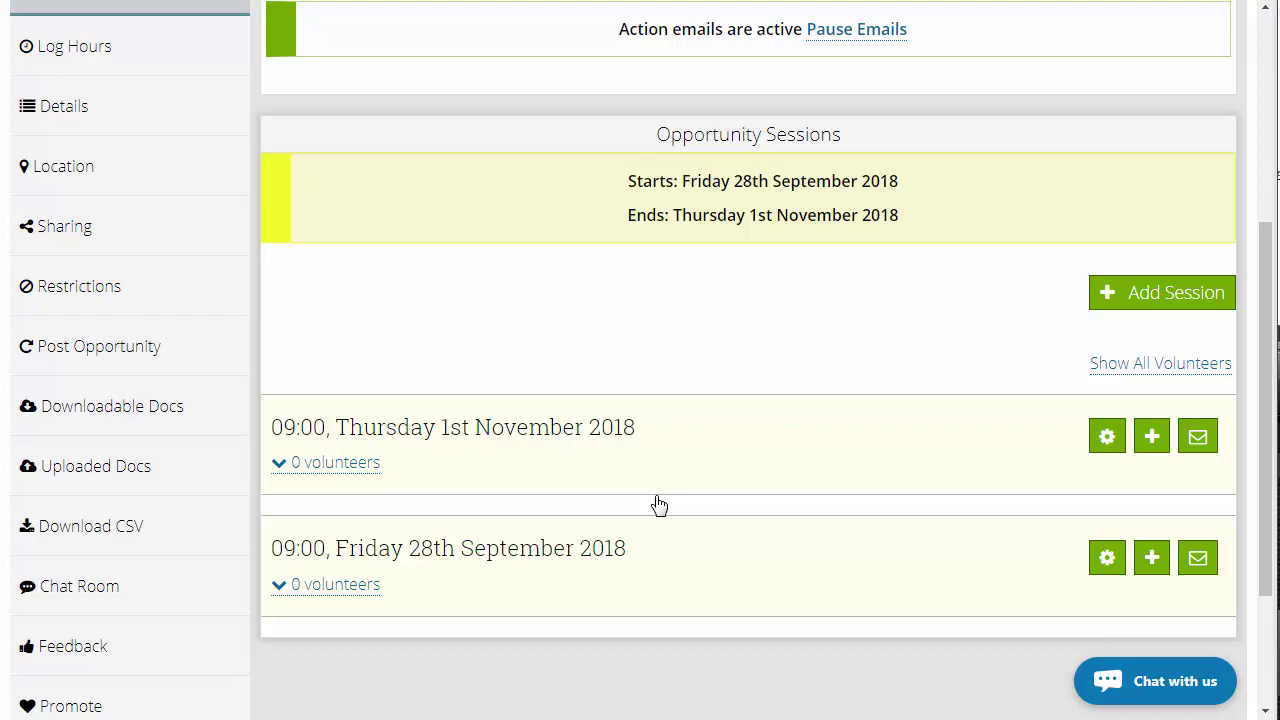
scroll(654, 500, "up", 4)
- Open the form for creating an opportunity and examine the repeating, non-repeating and flexible session choices
mouse_move(366, 194)
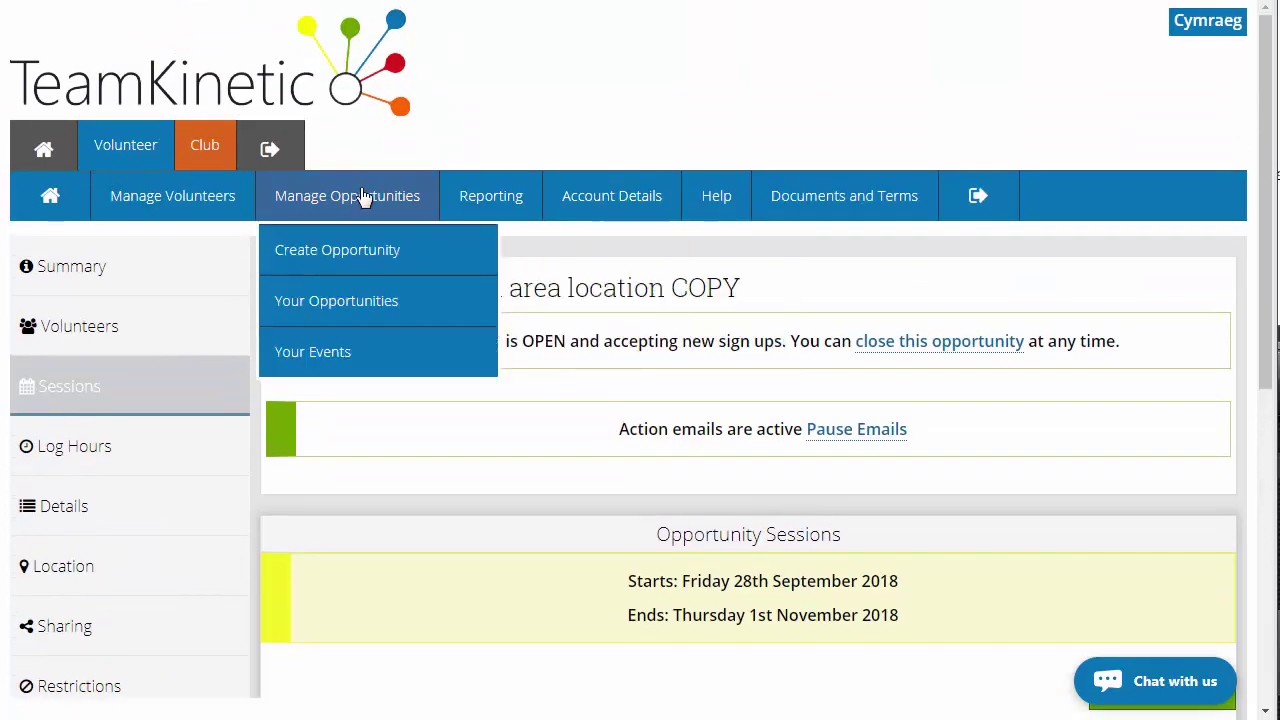
left_click(361, 258)
left_click_drag(1266, 110, 1266, 712)
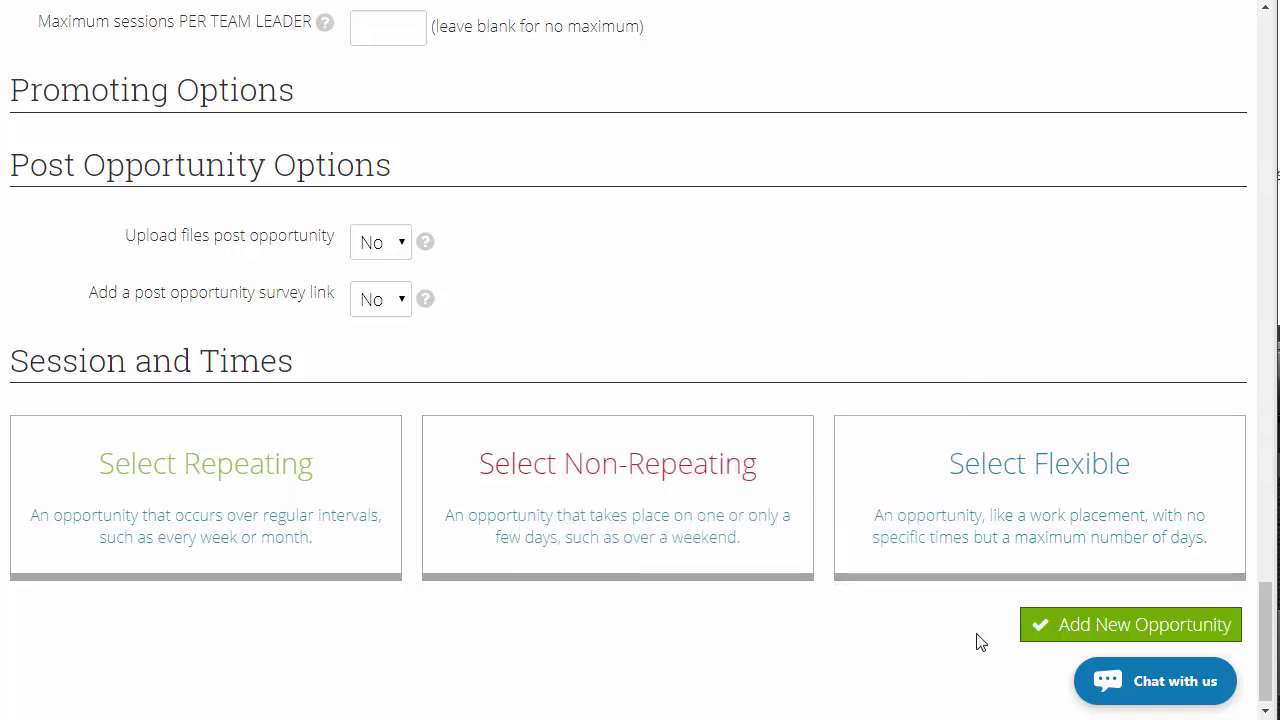
mouse_move(958, 489)
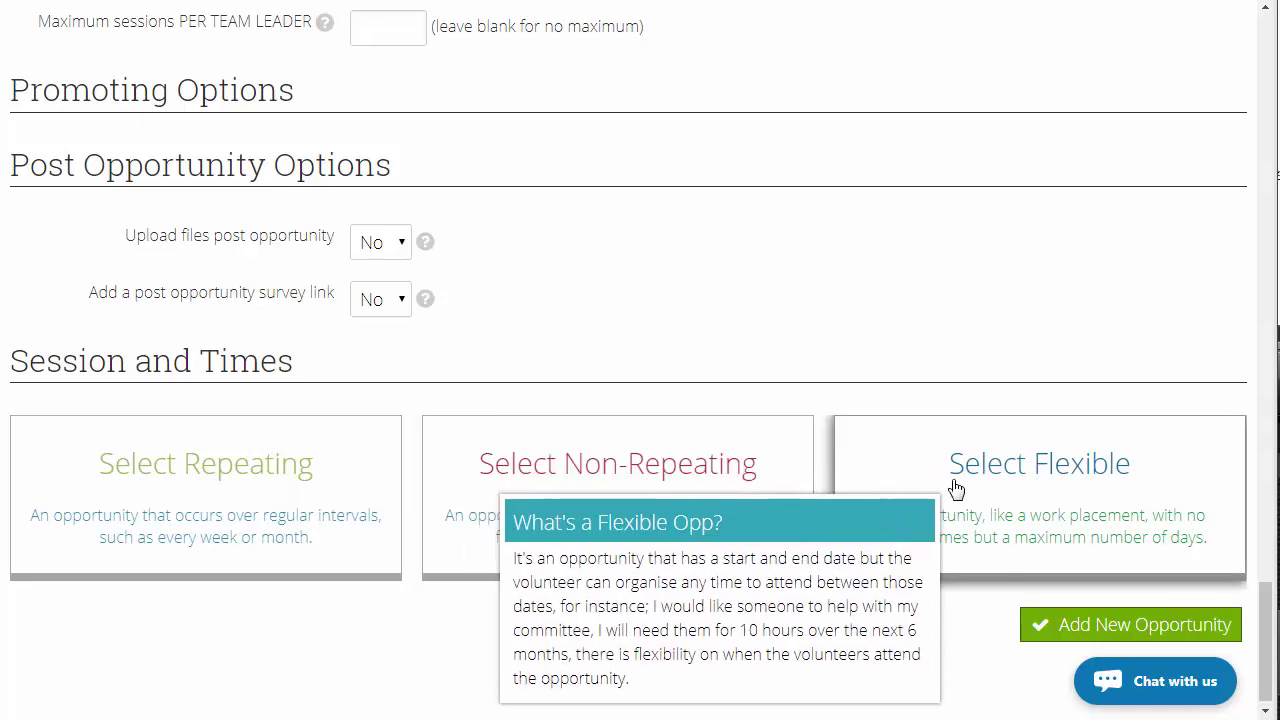
mouse_move(406, 513)
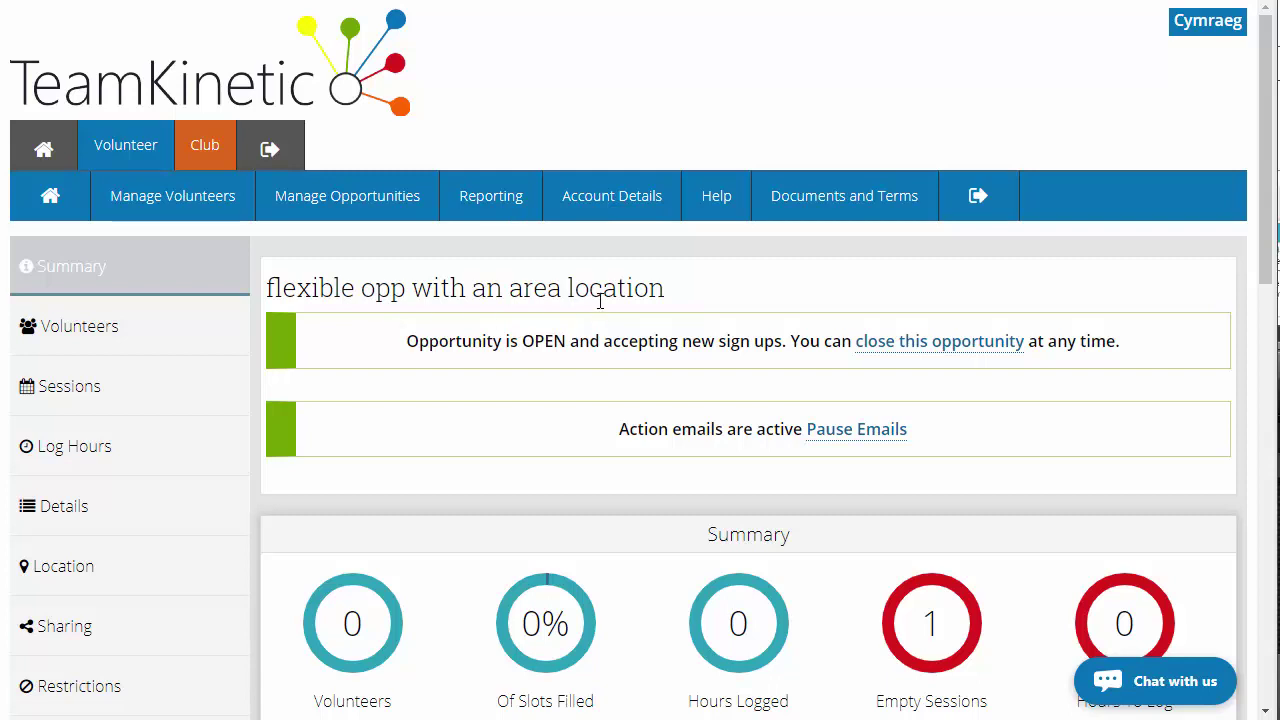
- Open the provider's public profile settings and examine the profile image, logo, custom website address and profile text
mouse_move(608, 208)
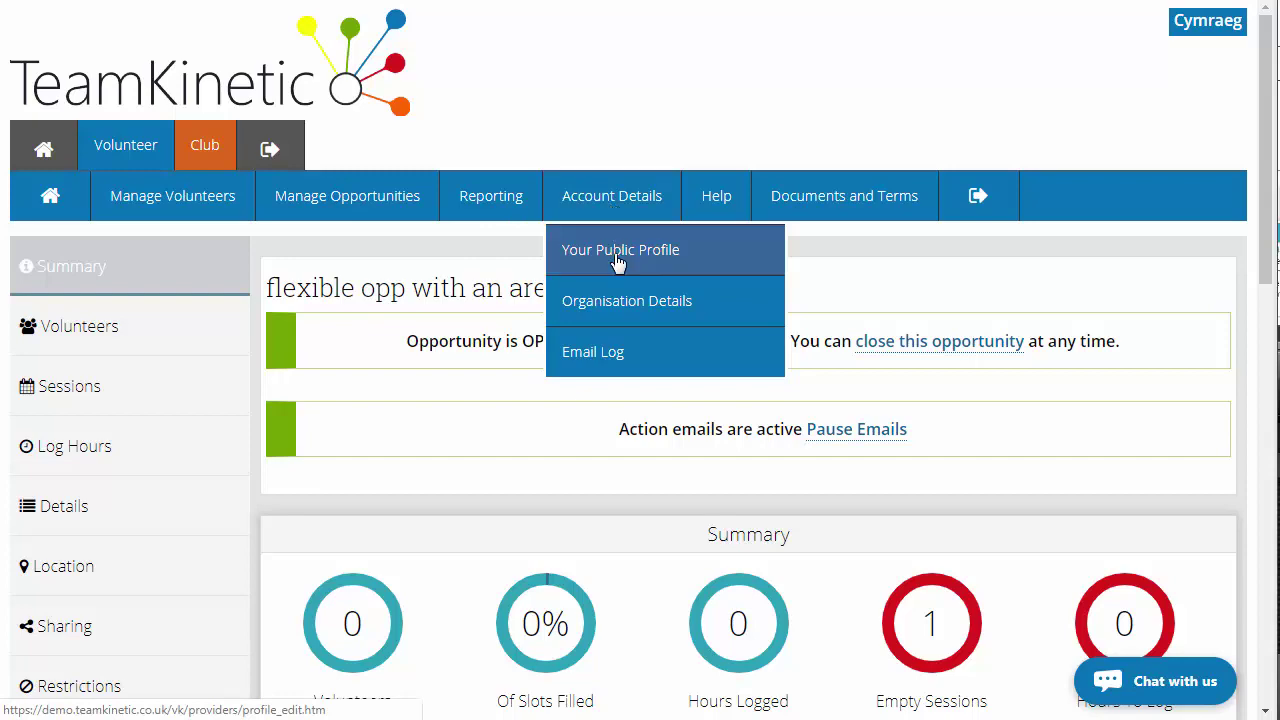
left_click(617, 262)
scroll(880, 264, "down", 1)
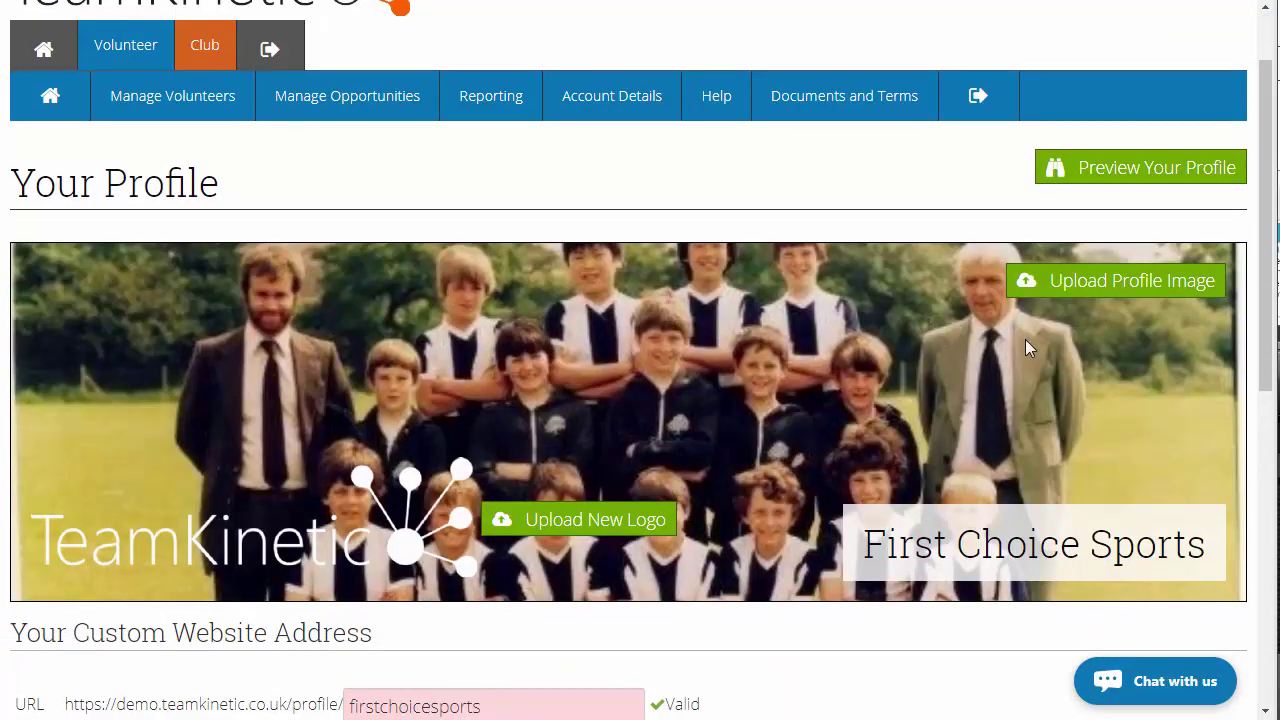
mouse_move(1030, 318)
scroll(1005, 336, "down", 1)
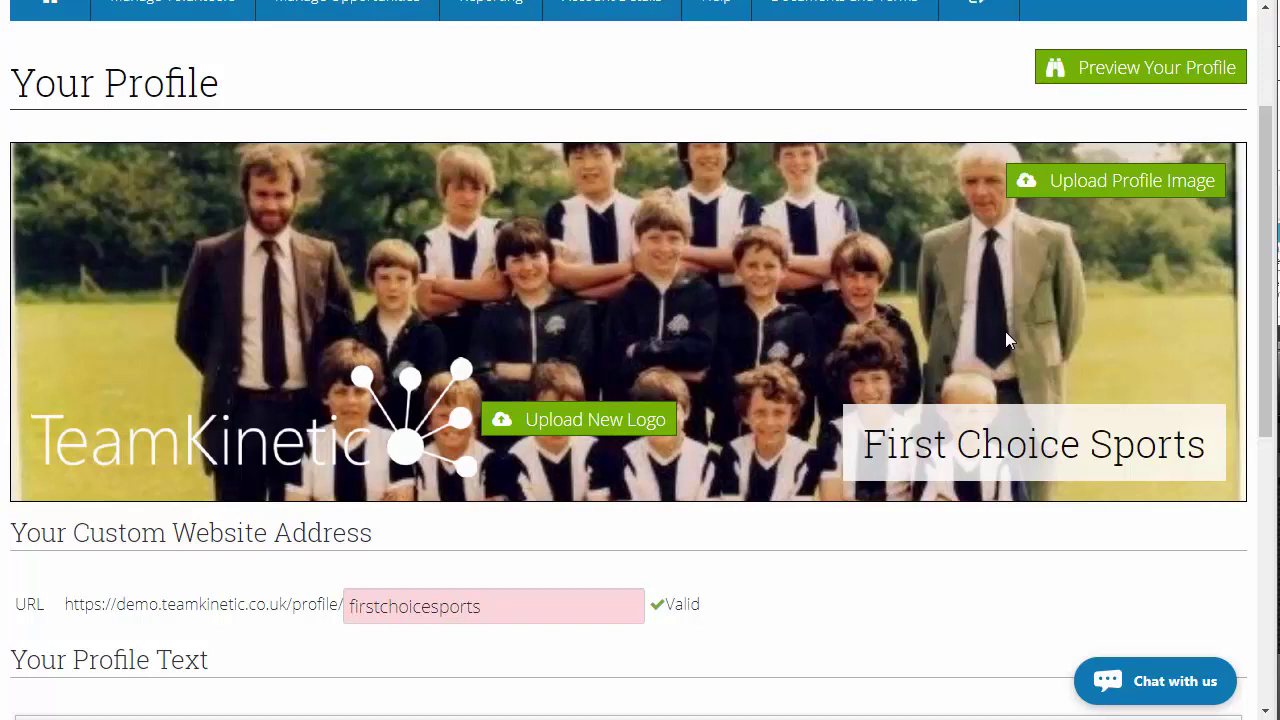
scroll(990, 295, "down", 2)
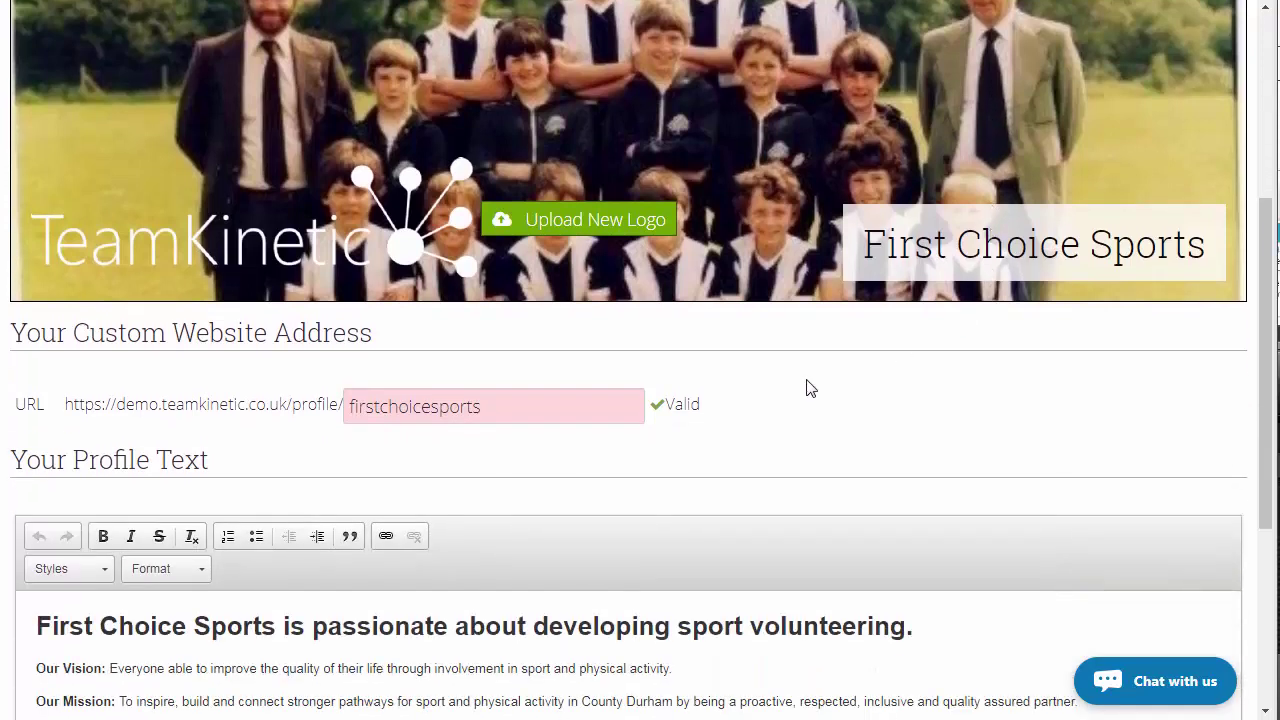
left_click_drag(66, 404, 343, 404)
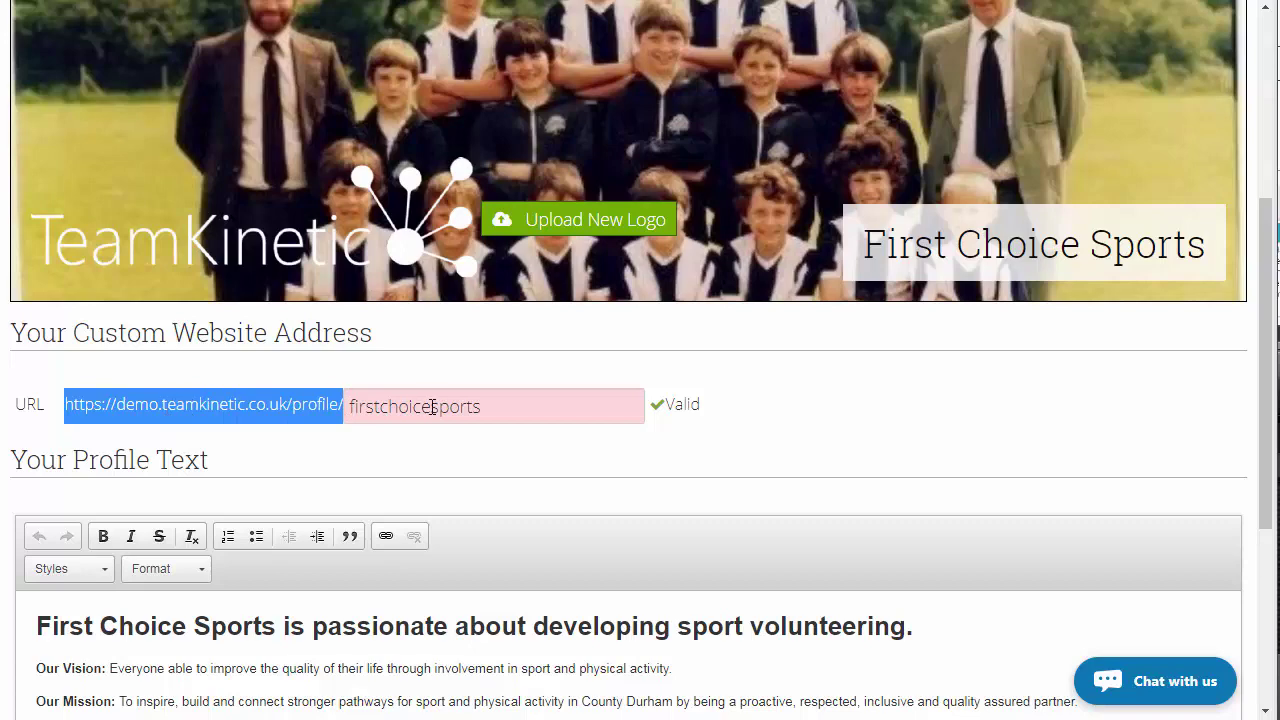
left_click(982, 449)
scroll(985, 445, "up", 5)
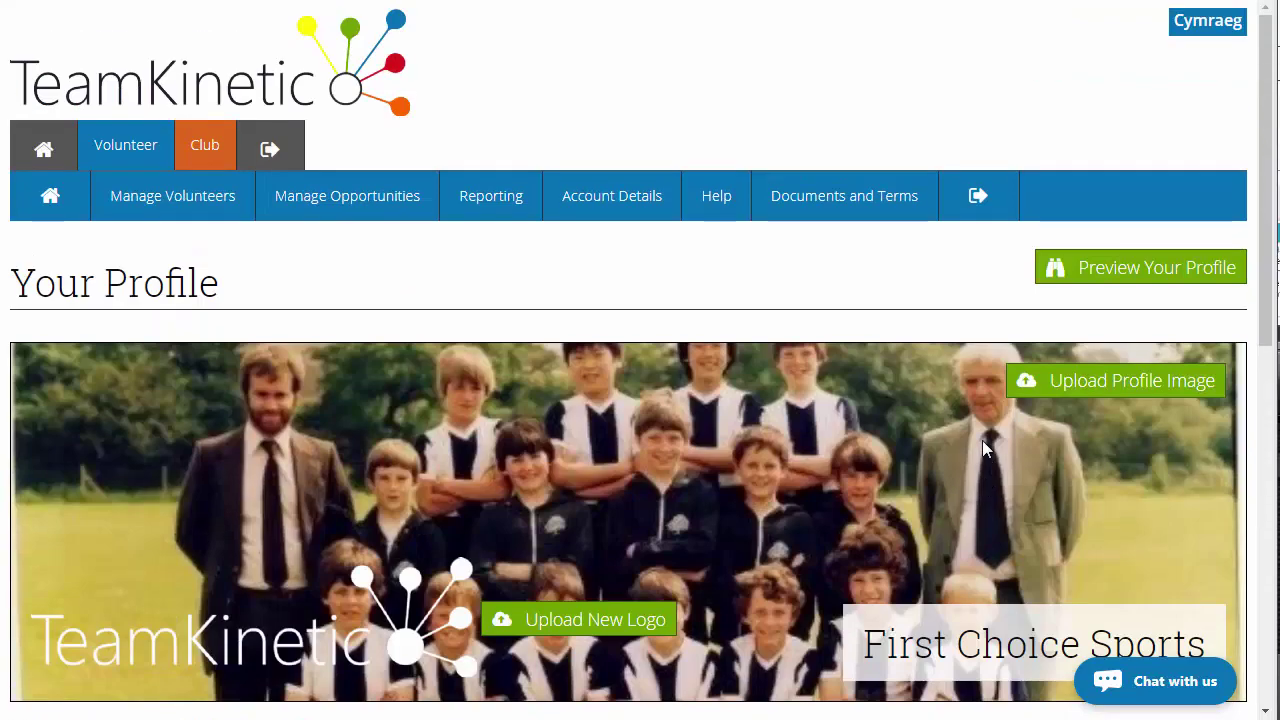
- Preview the public profile and examine its banner, vision and mission text, opportunities section and volunteer registration link
left_click(1105, 278)
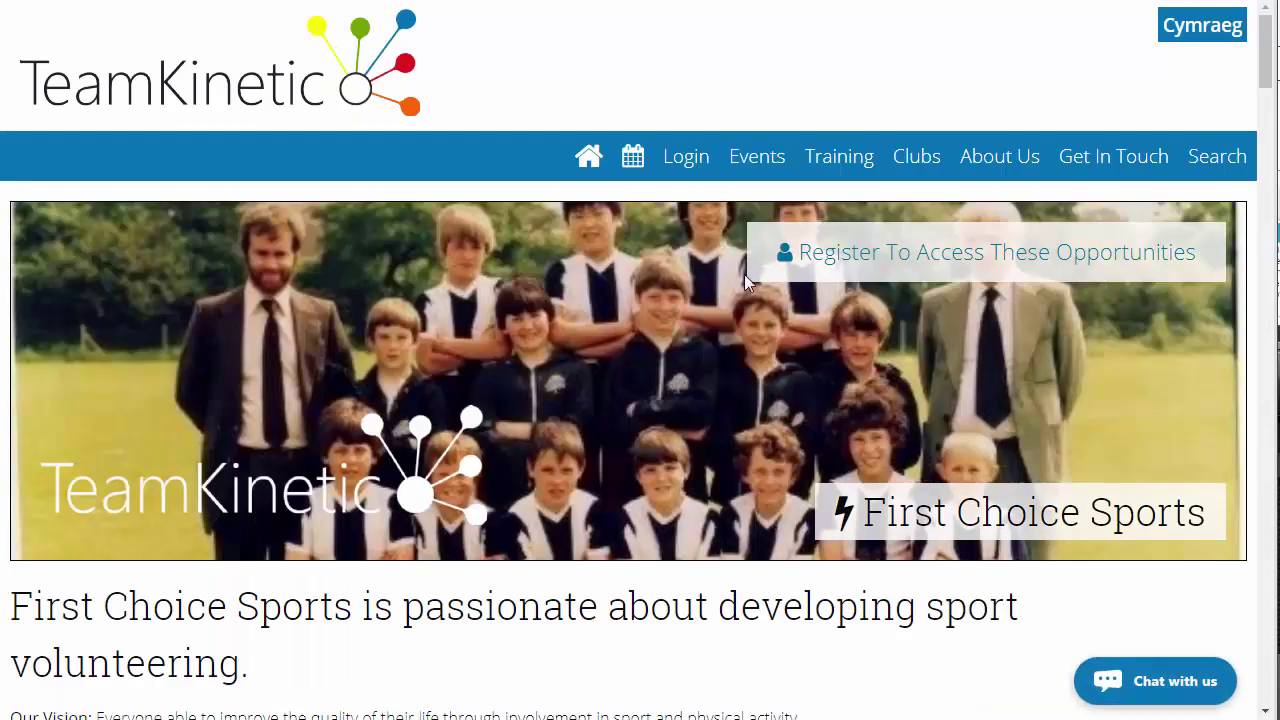
scroll(695, 300, "down", 6)
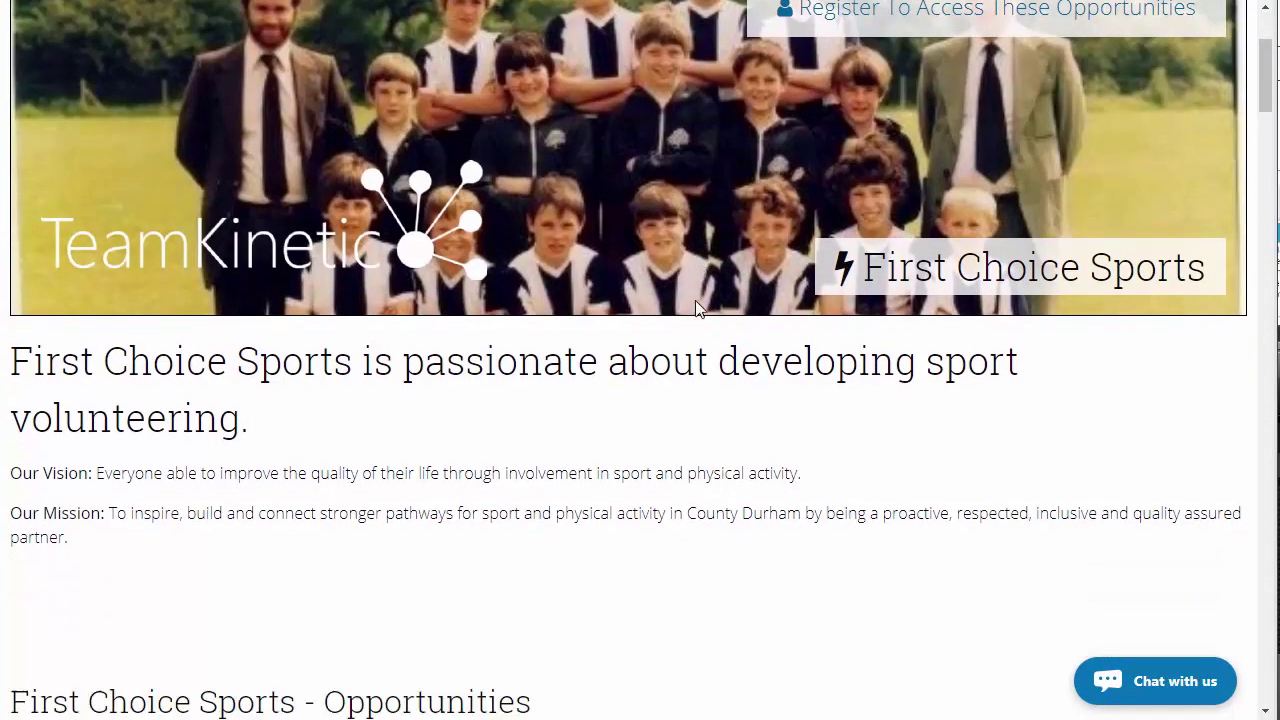
scroll(543, 480, "down", 2)
scroll(546, 486, "up", 4)
scroll(471, 391, "up", 2)
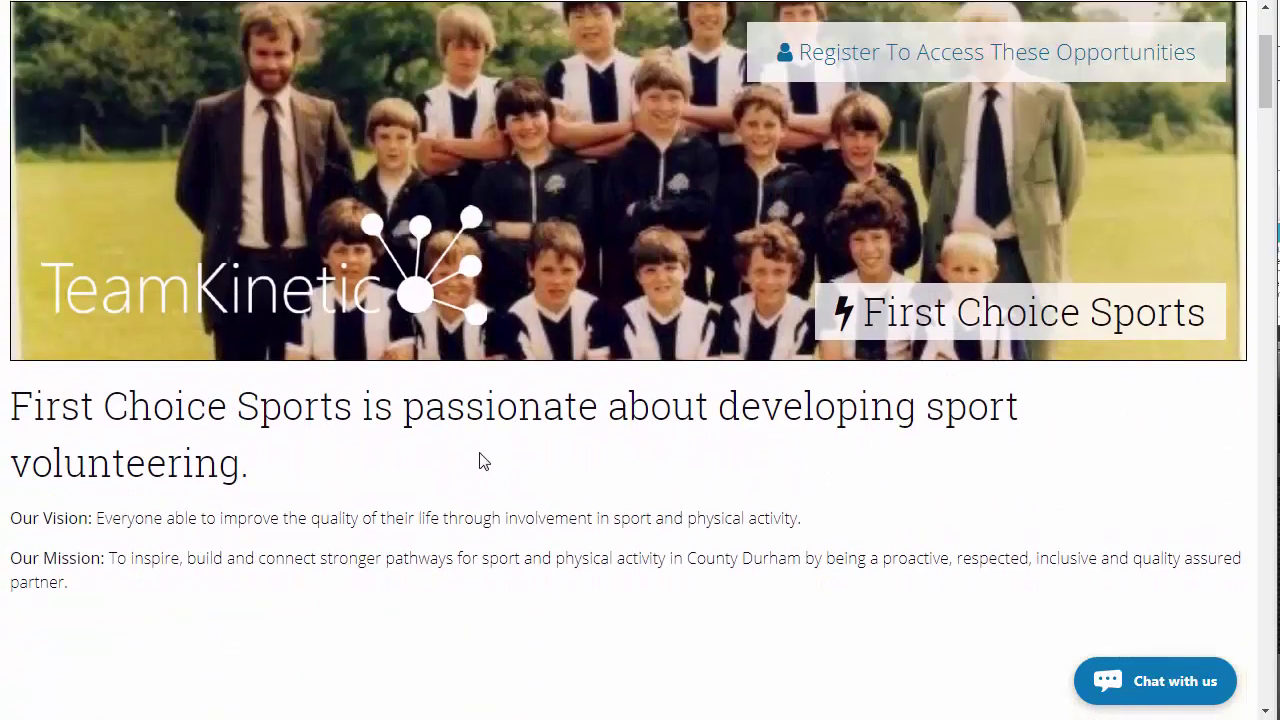
scroll(500, 503, "up", 1)
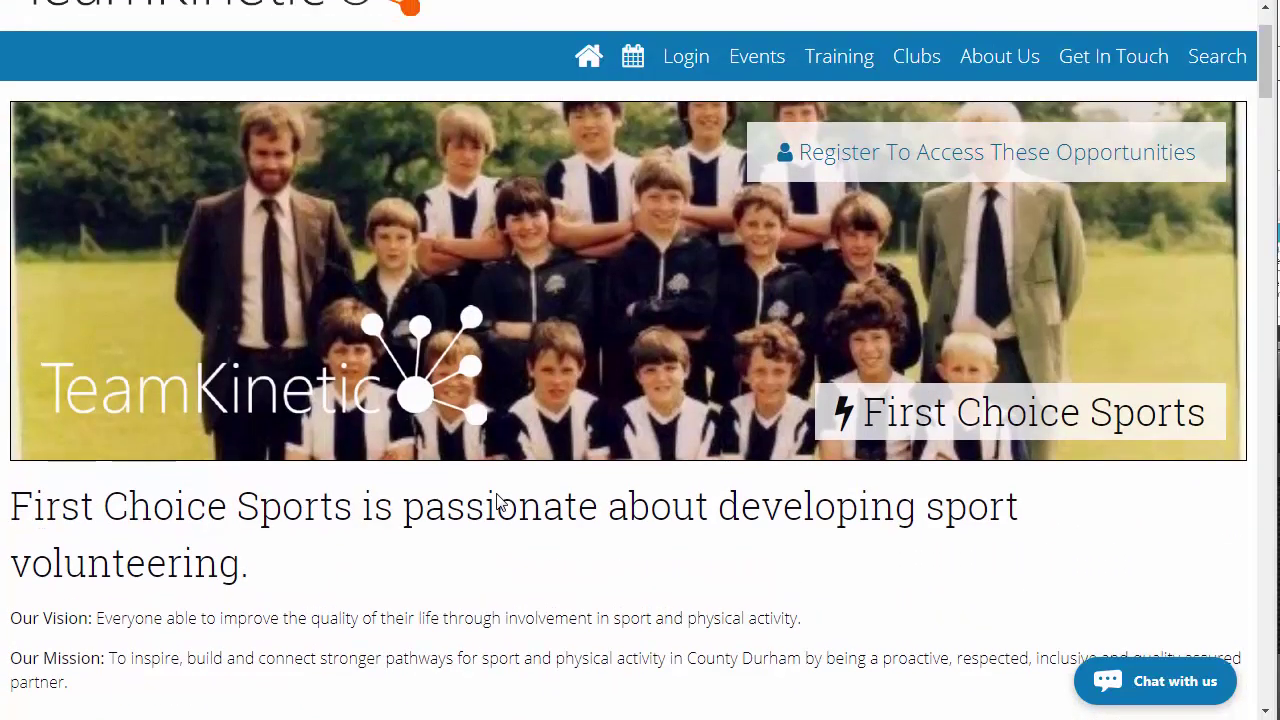
scroll(498, 495, "up", 1)
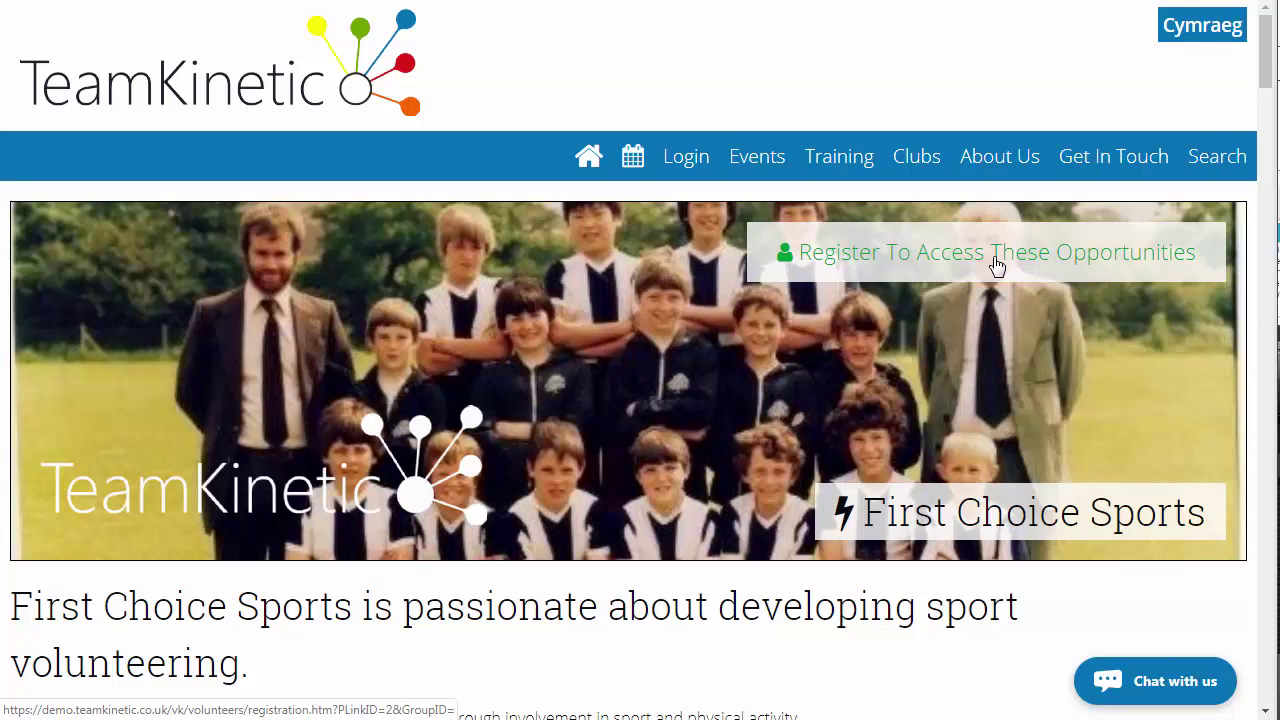
left_click(993, 265)
- Open the provider's list of linked volunteers
mouse_move(328, 217)
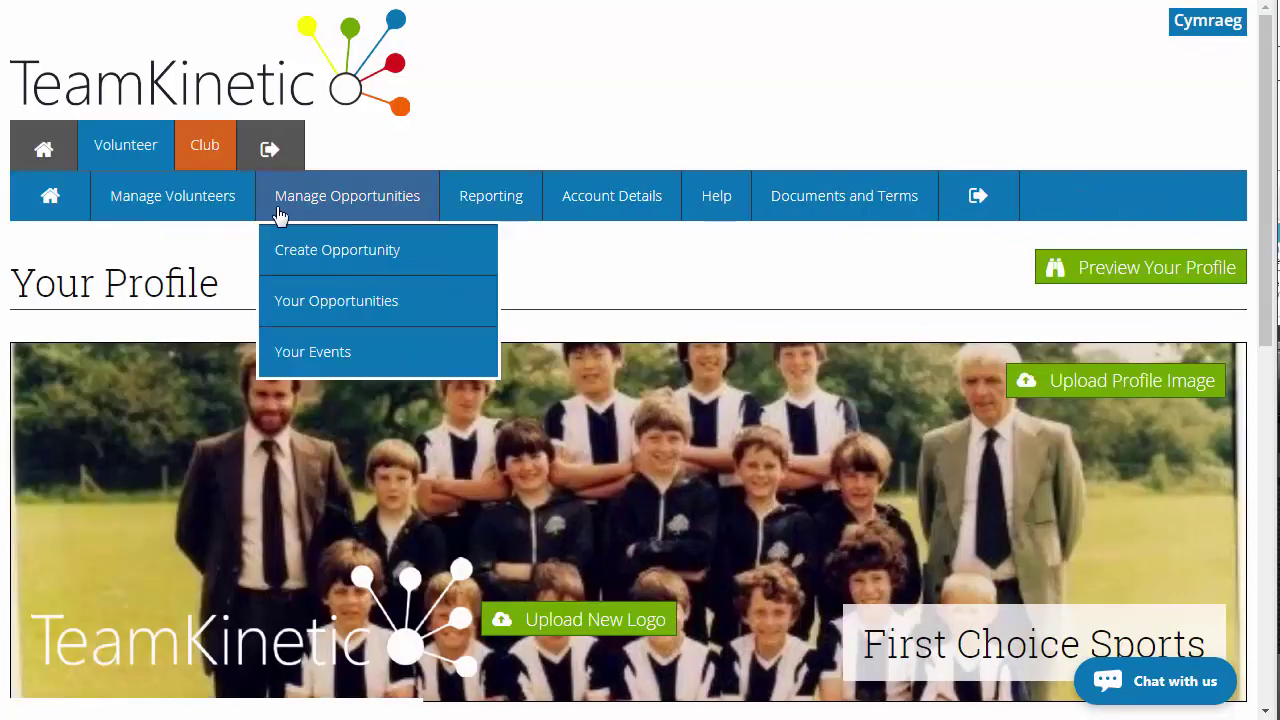
mouse_move(180, 214)
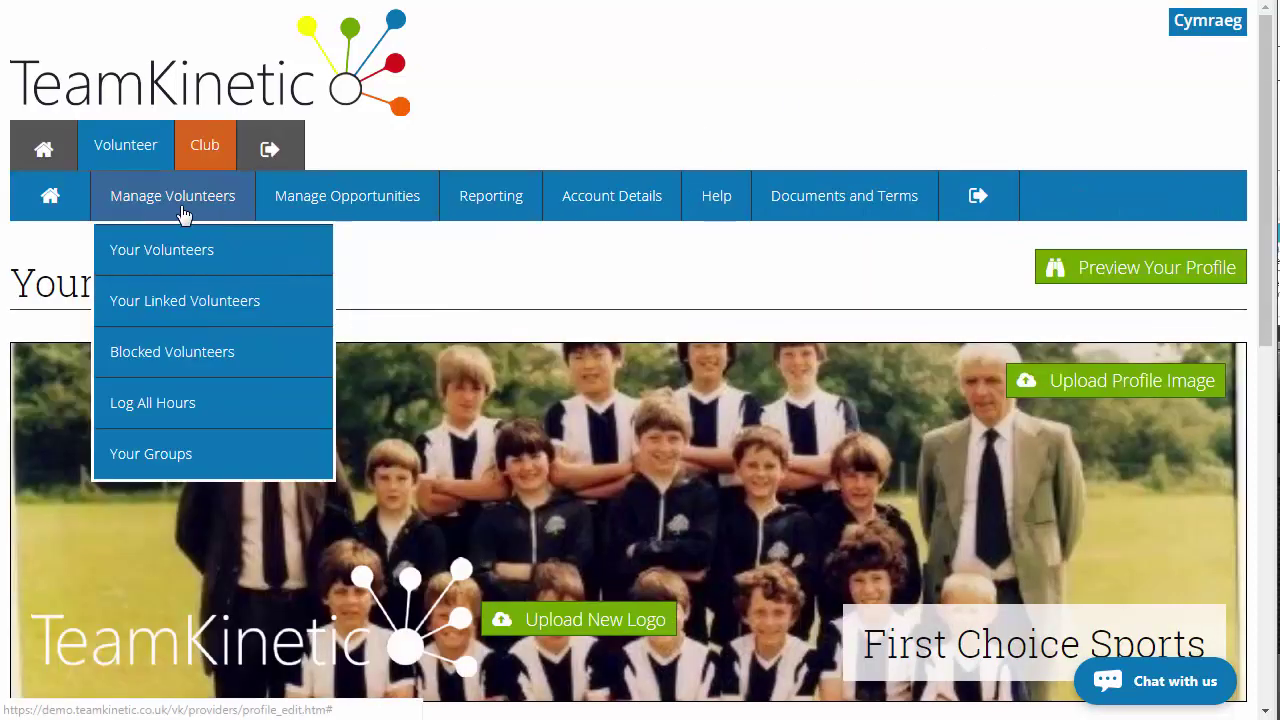
left_click(211, 313)
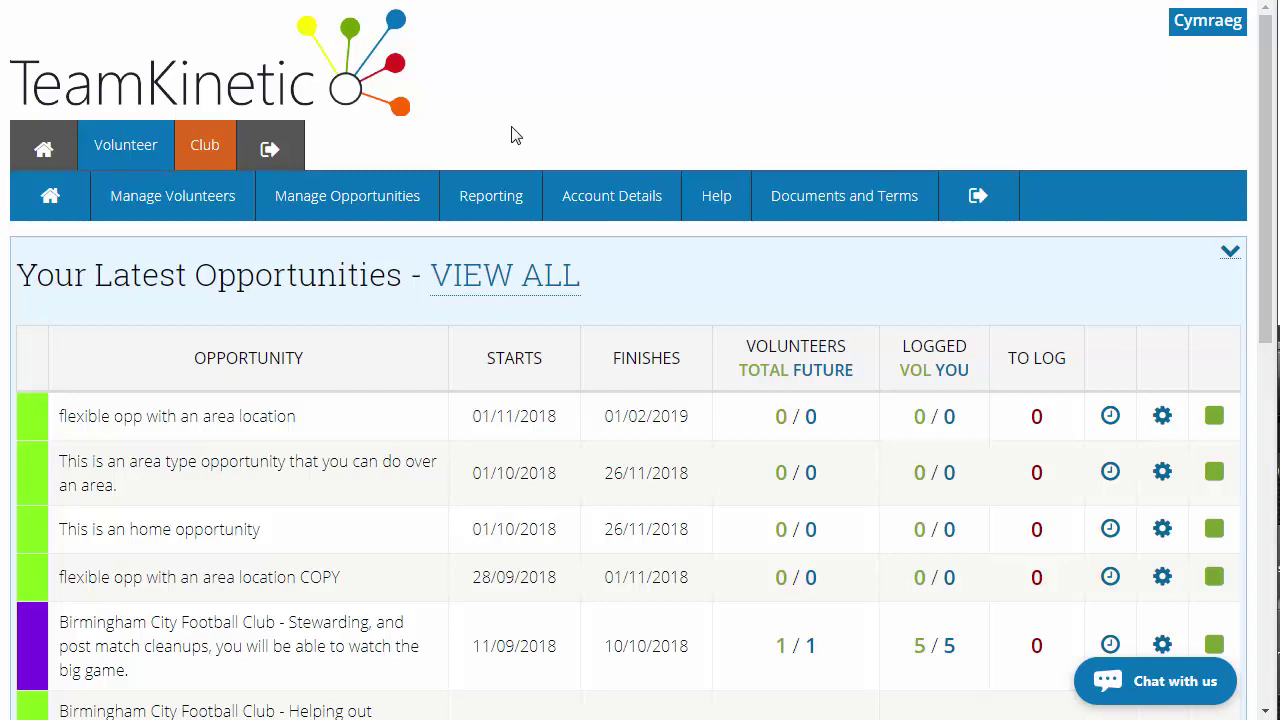
- Search all of the provider's own volunteers without a name or email filter and view the results
mouse_move(220, 202)
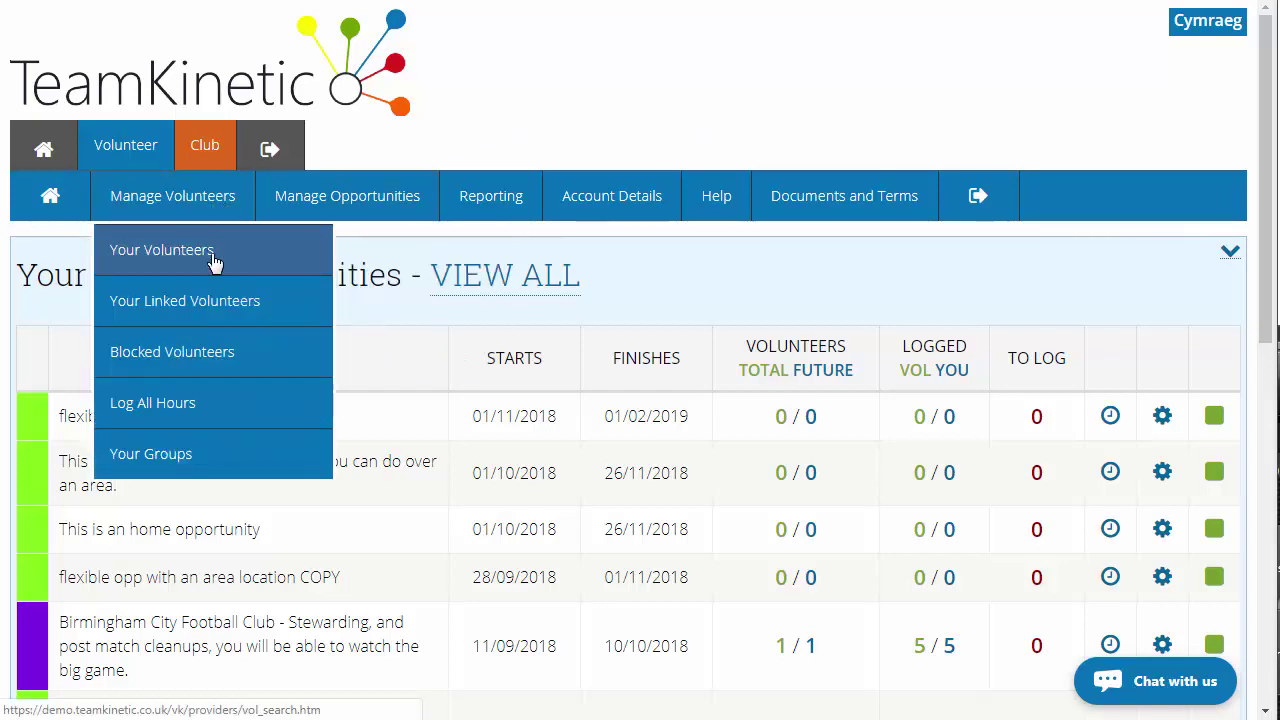
left_click(213, 255)
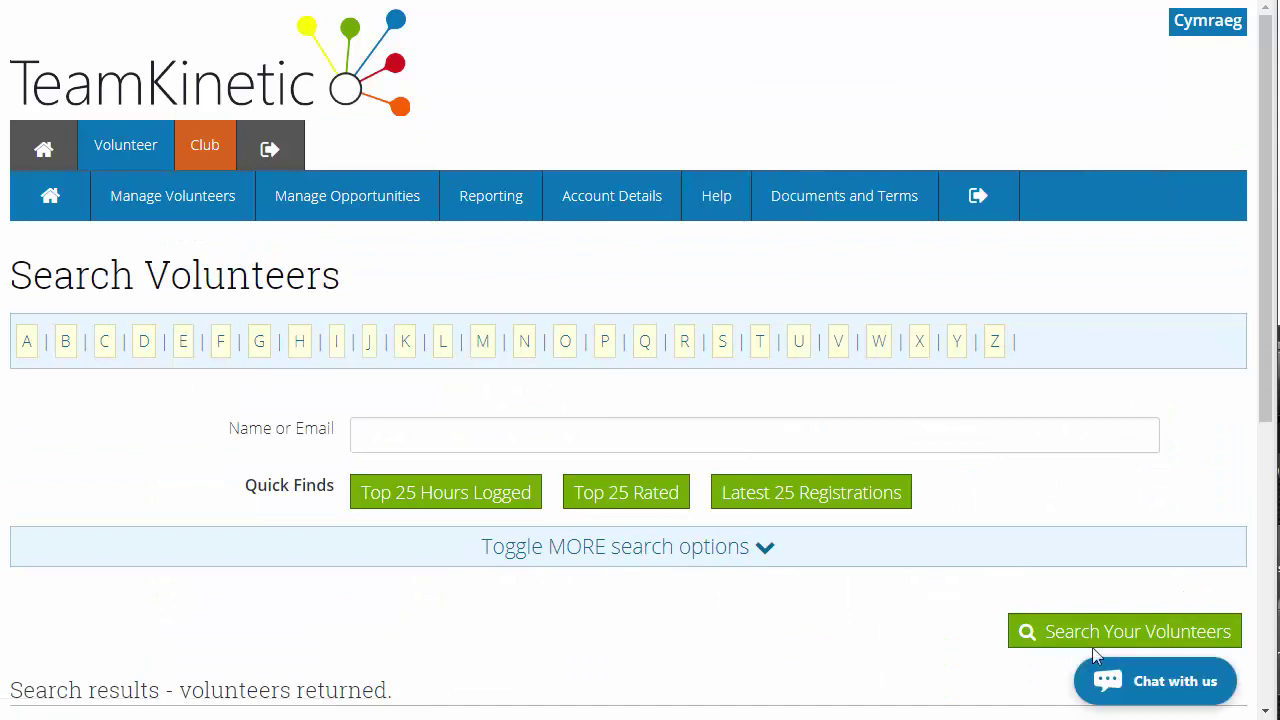
left_click(1087, 643)
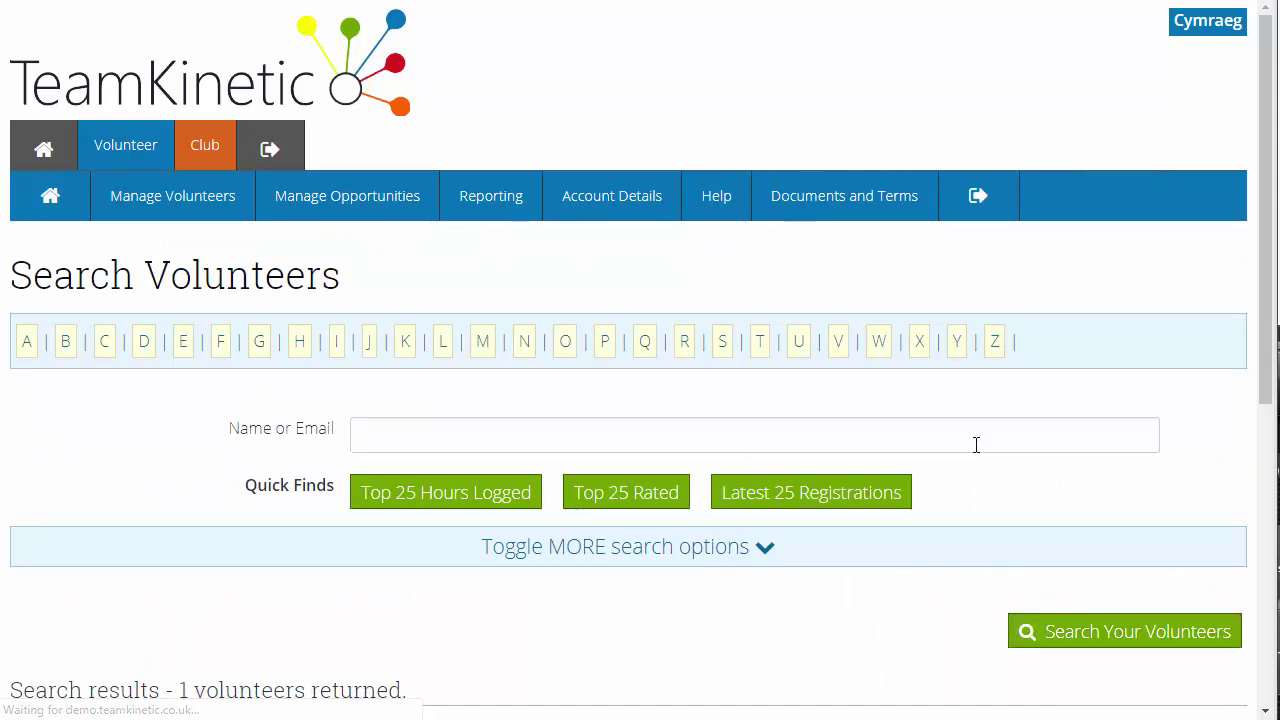
scroll(989, 451, "down", 3)
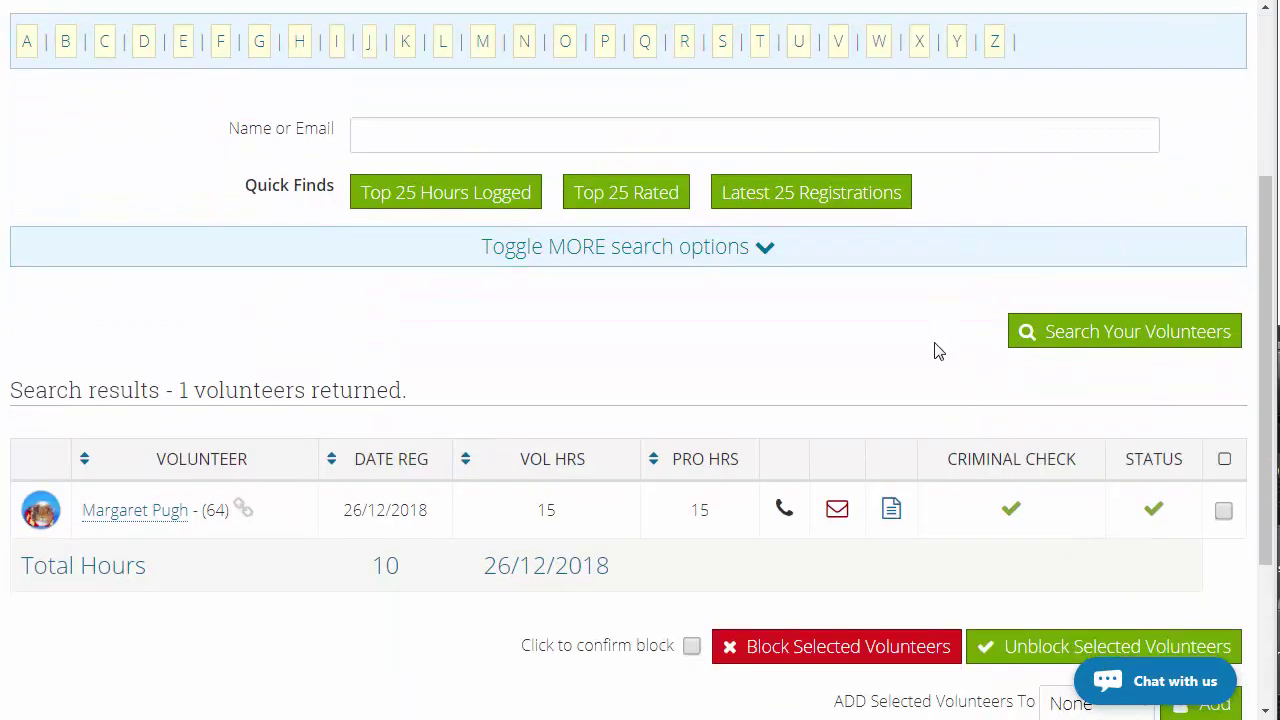
- Select the volunteer in the search results and examine the block, group, email and CSV download options
left_click(1224, 511)
scroll(837, 421, "down", 3)
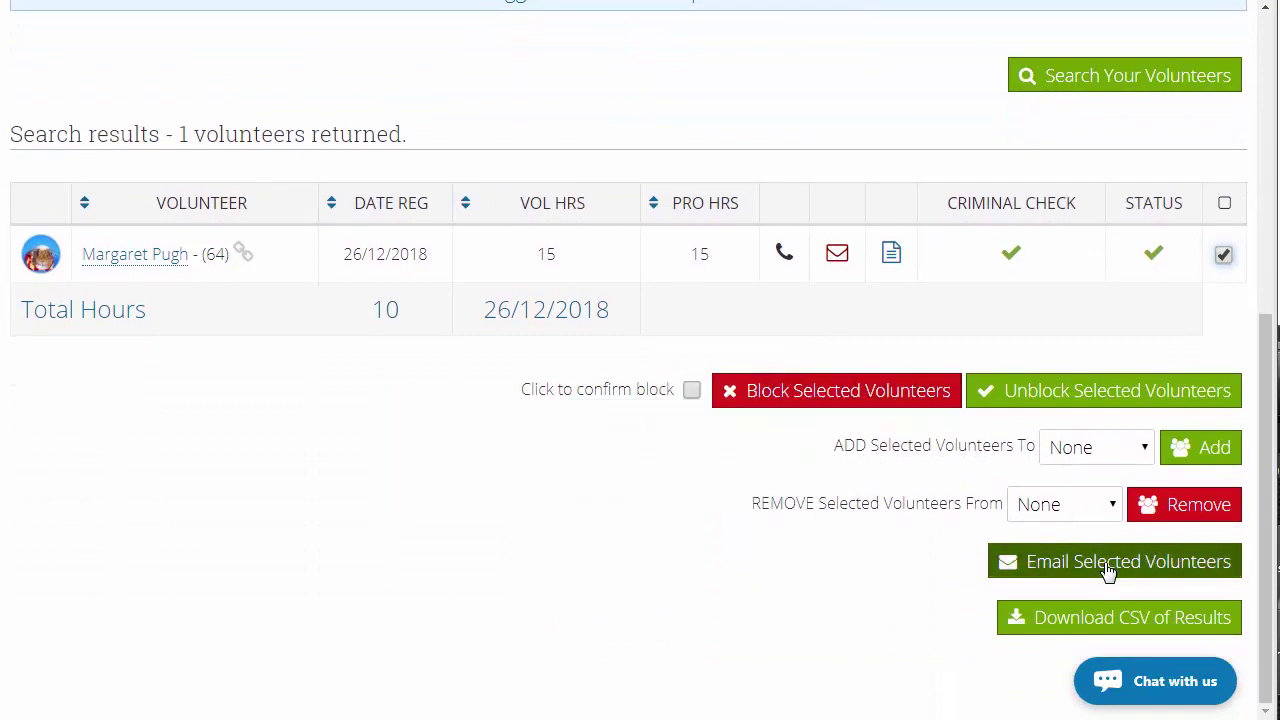
scroll(1108, 570, "up", 4)
scroll(1108, 570, "up", 2)
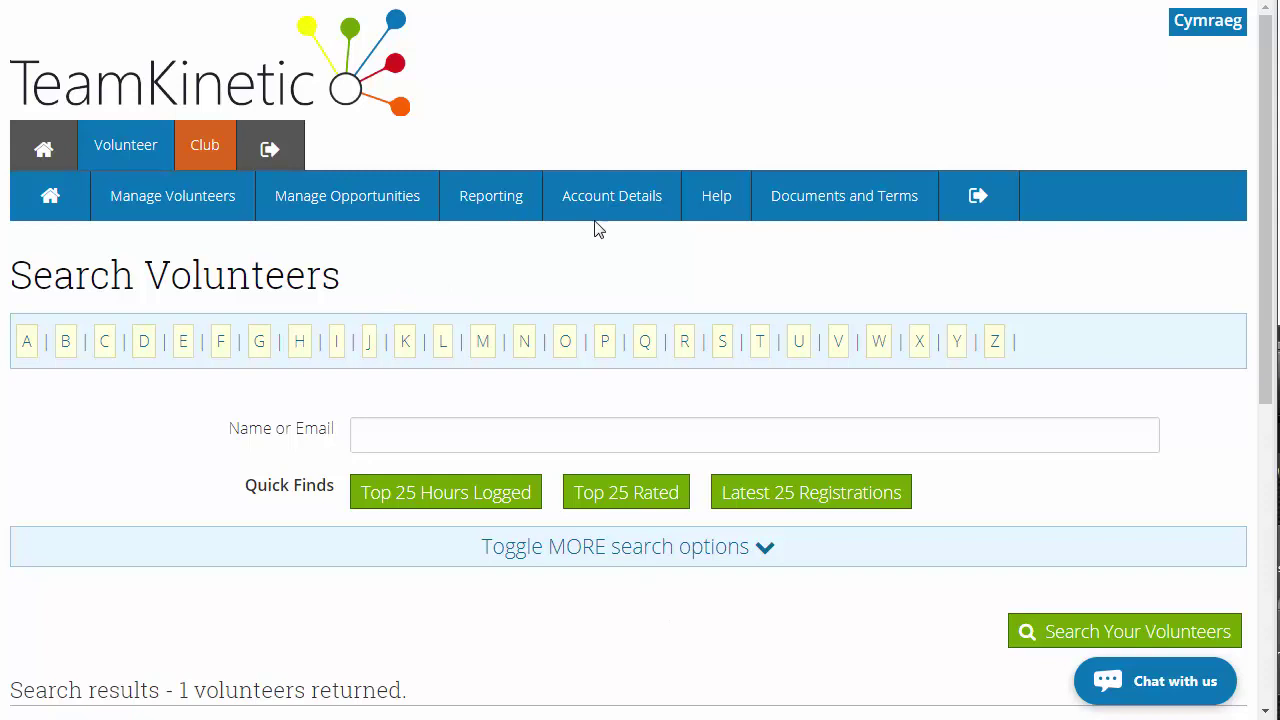
- Open the provider's email log and examine the received emails and the sent emails
mouse_move(606, 211)
left_click(614, 356)
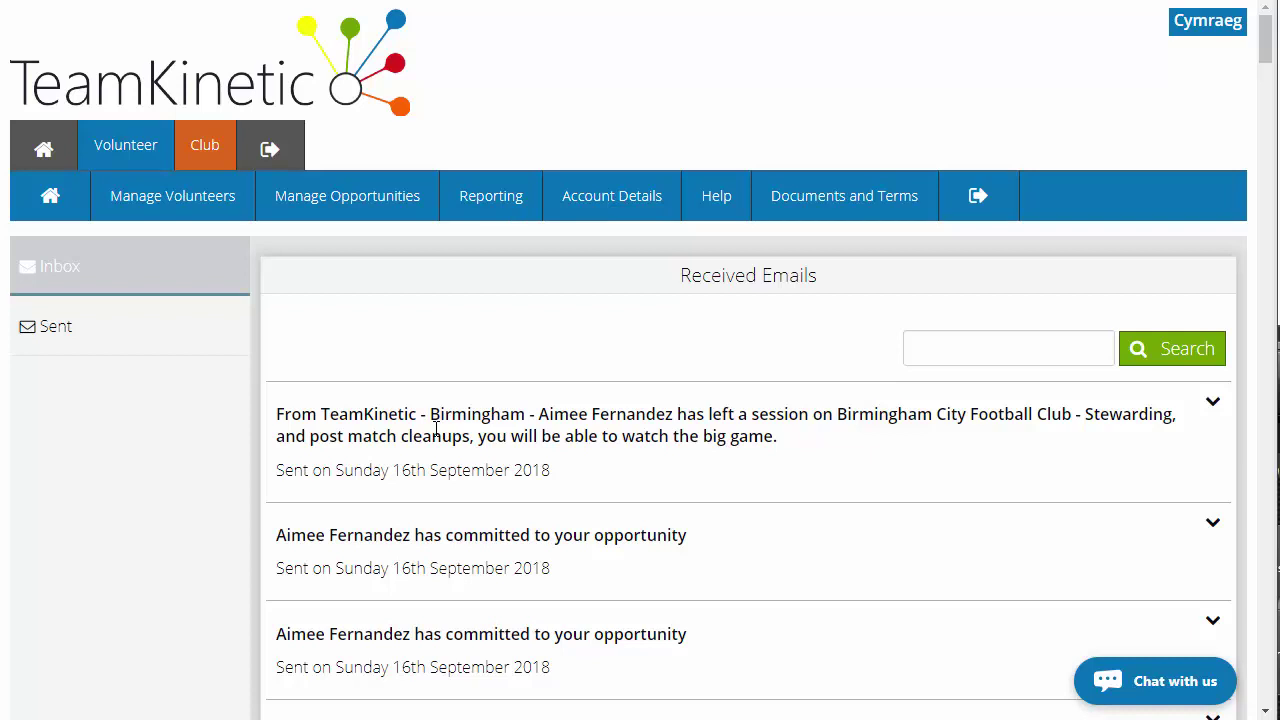
left_click(157, 340)
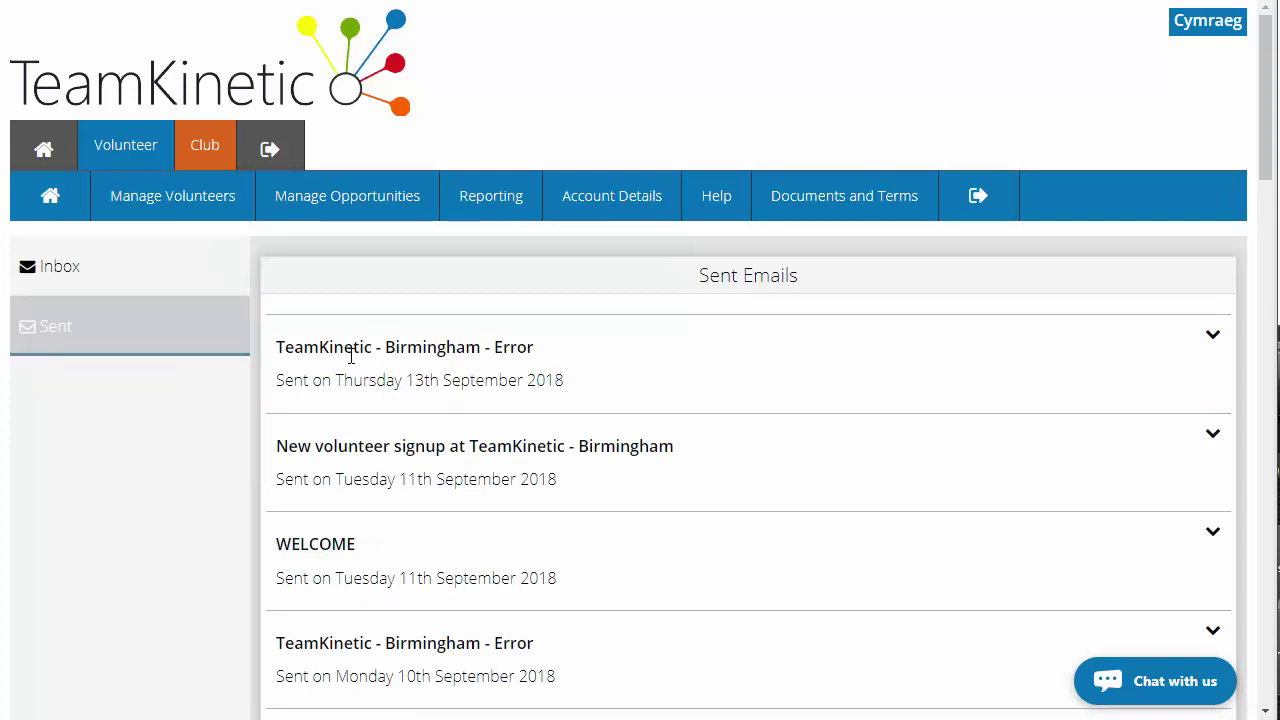
mouse_move(390, 205)
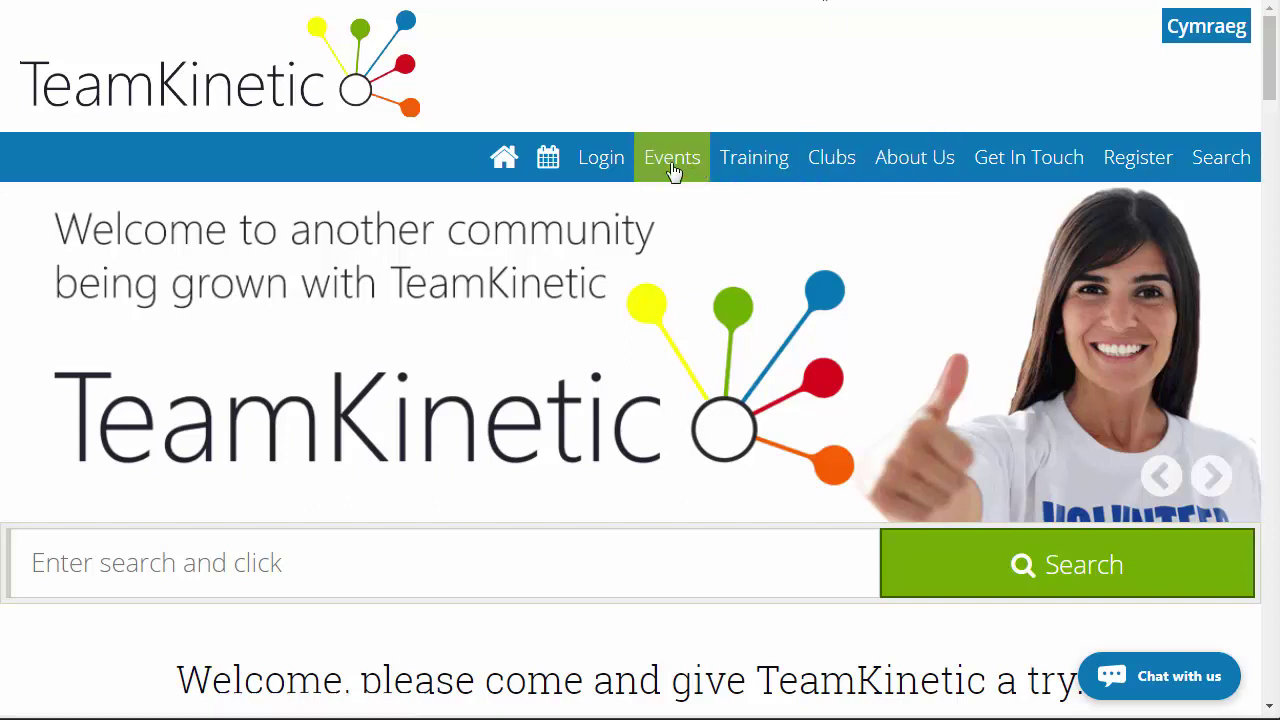
- Open the opportunity provider login page and clear the prefilled email
left_click(592, 165)
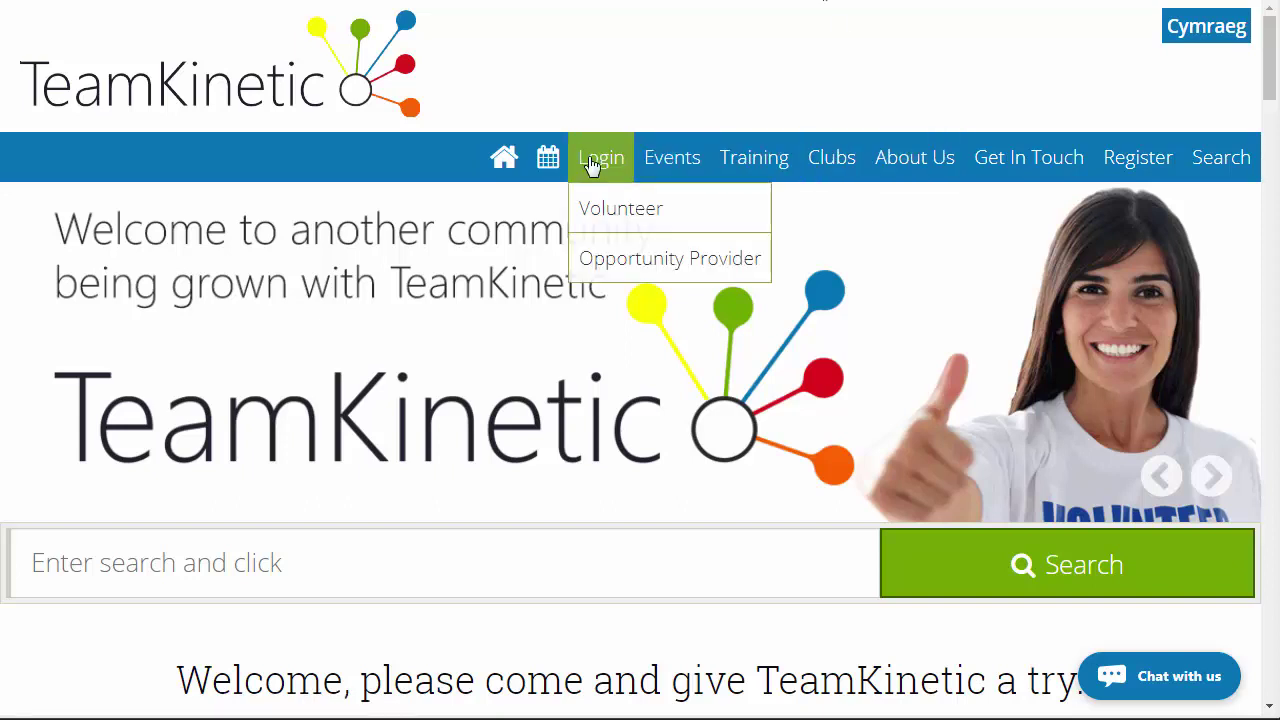
left_click(660, 262)
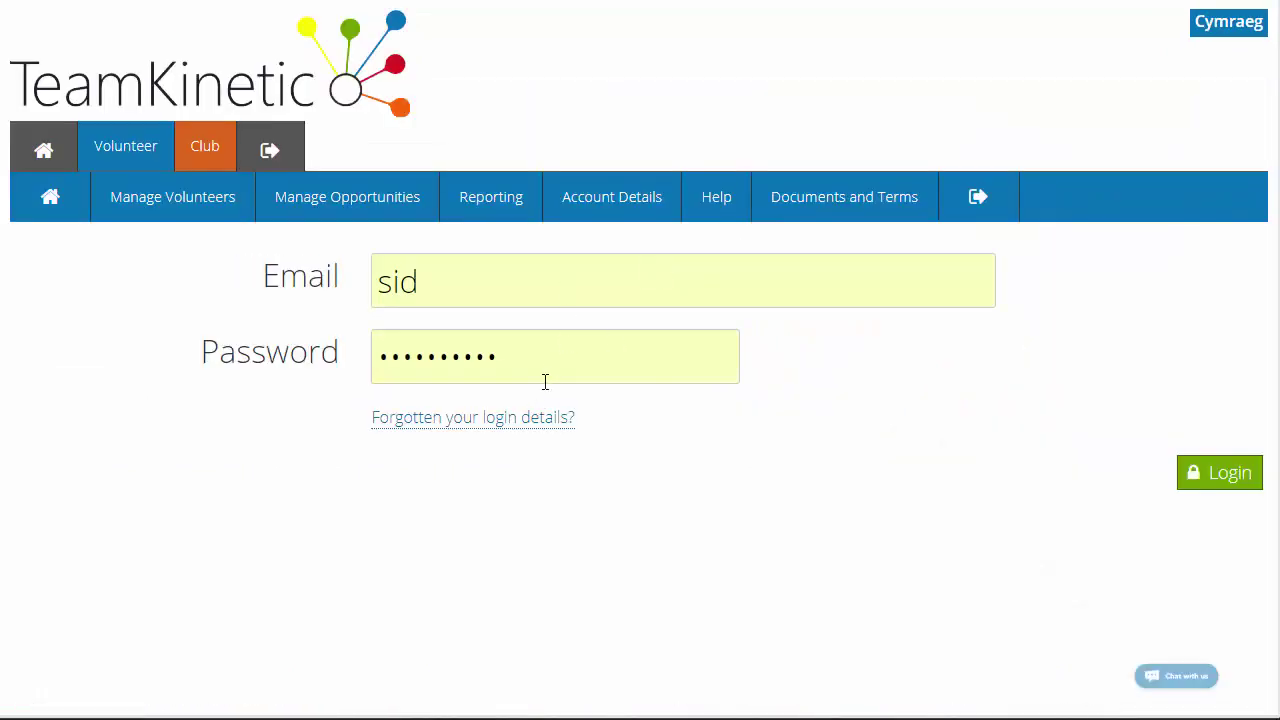
left_click_drag(463, 274, 297, 277)
key("BackSpace")
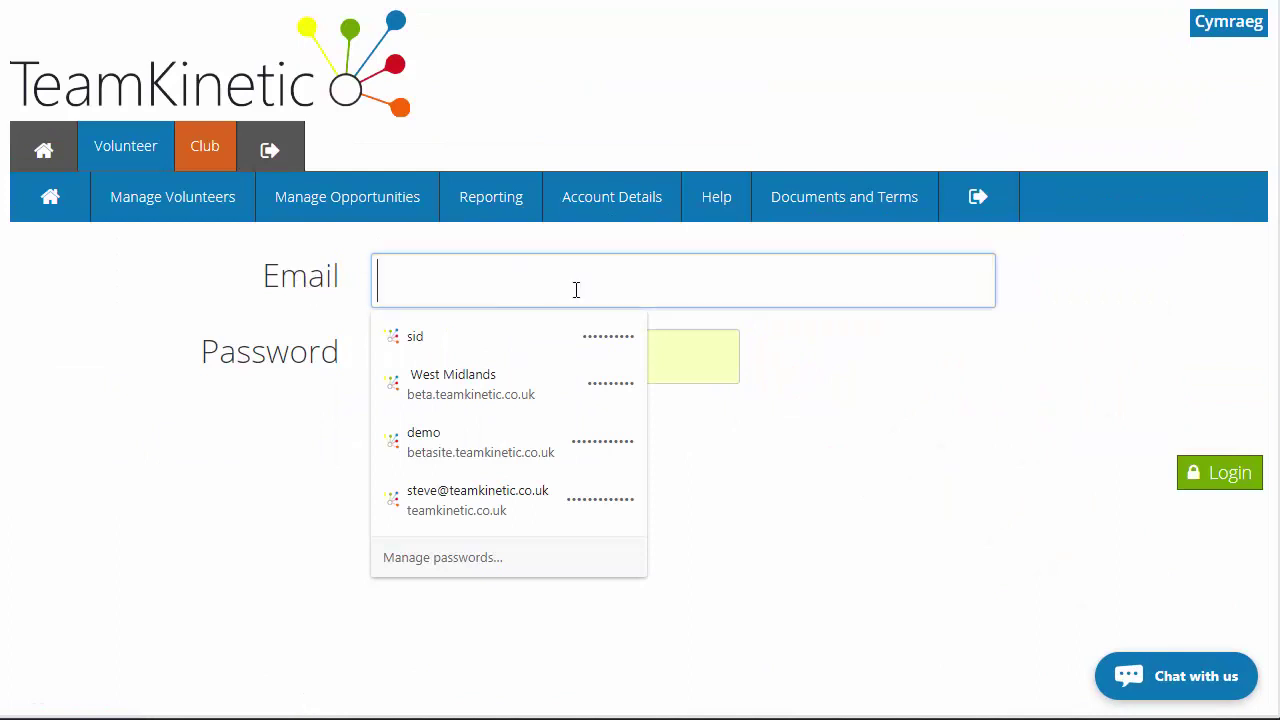
left_click(589, 351)
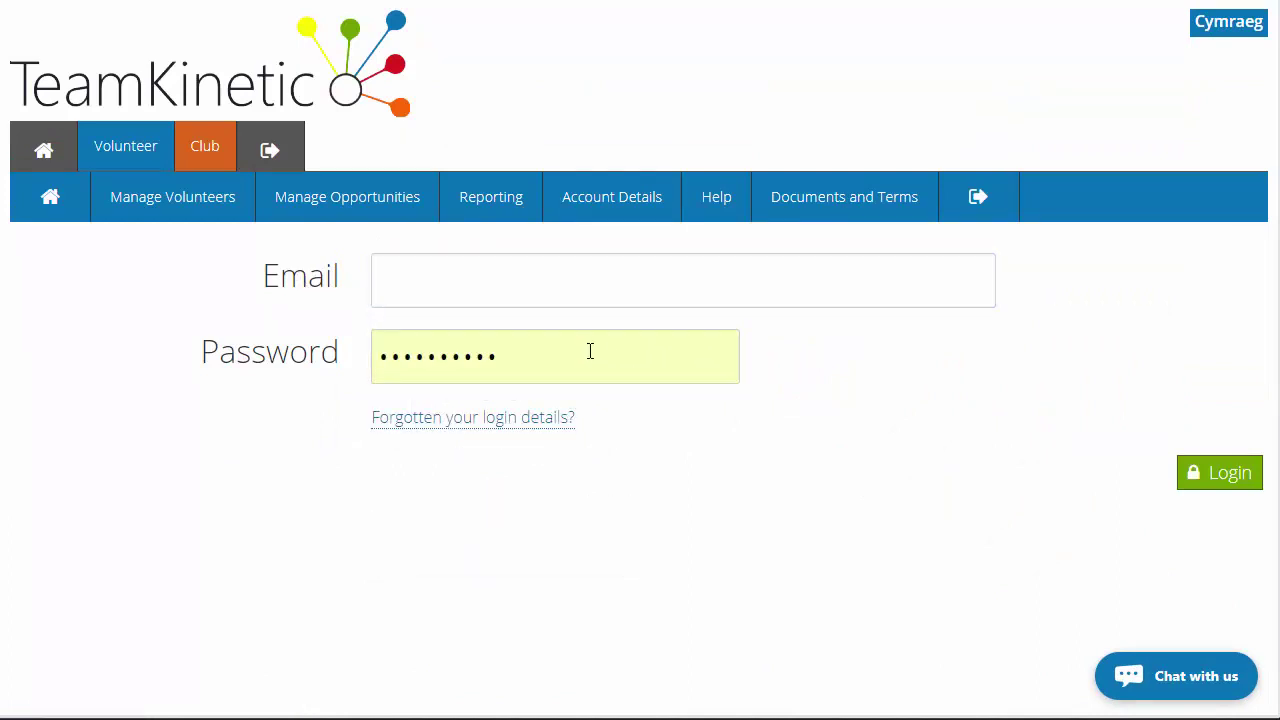
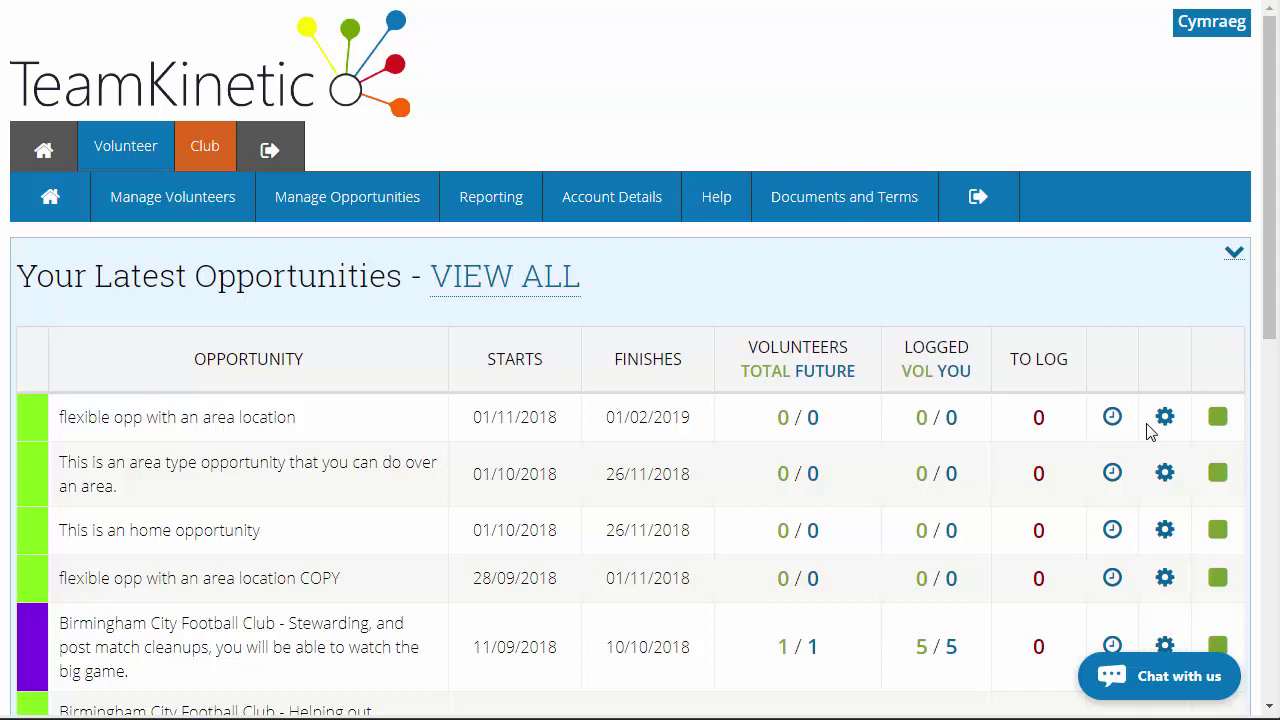
- Log out of the provider account and open the form for creating a volunteer from the administrator dashboard
left_click(269, 150)
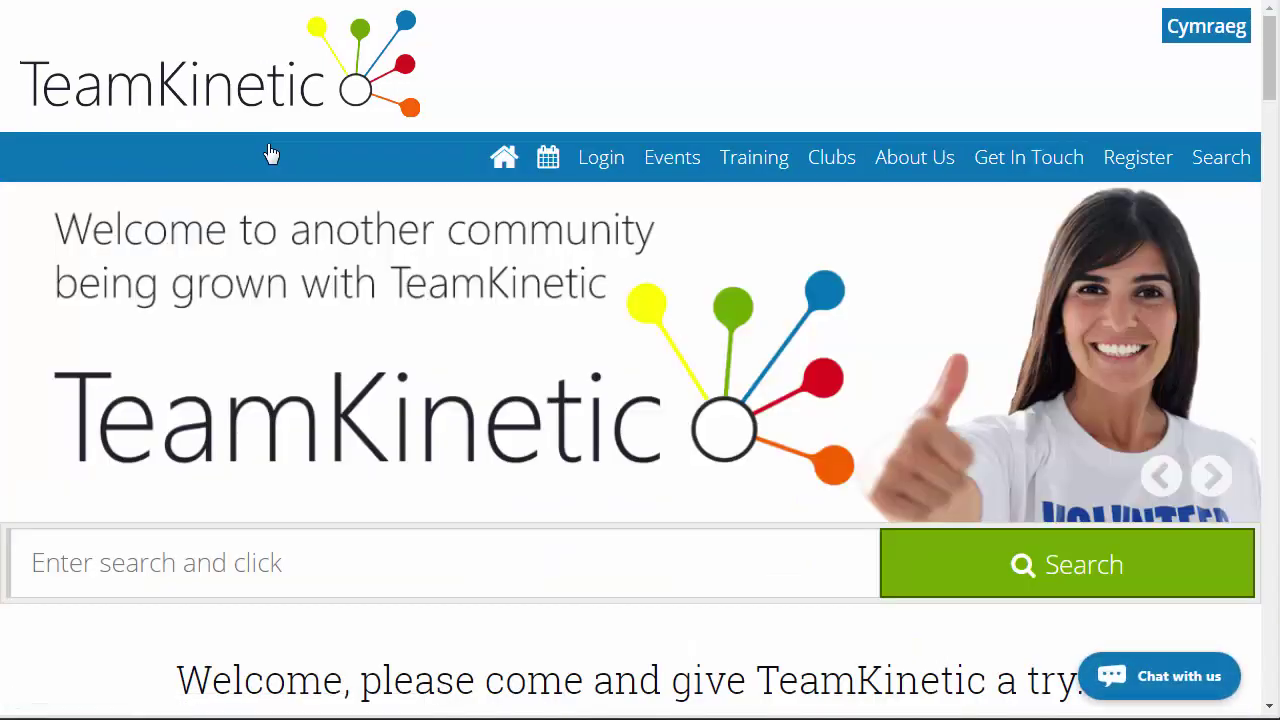
scroll(966, 523, "down", 4)
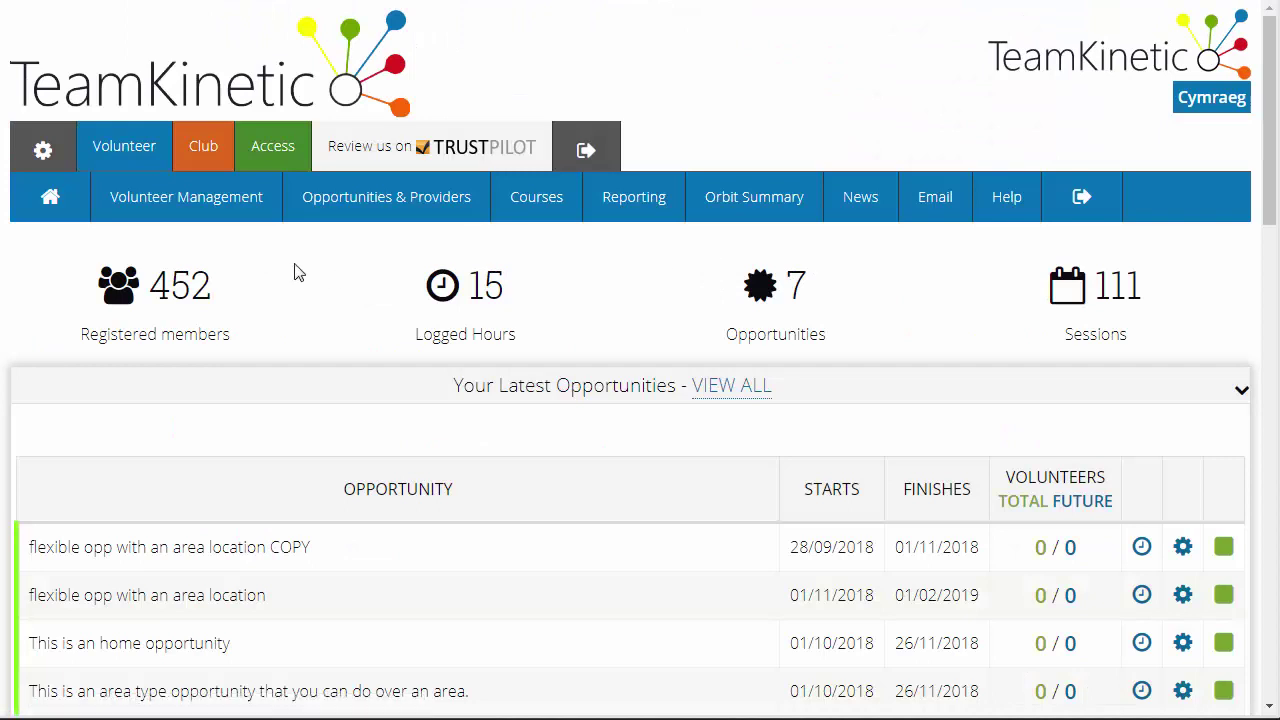
left_click(192, 205)
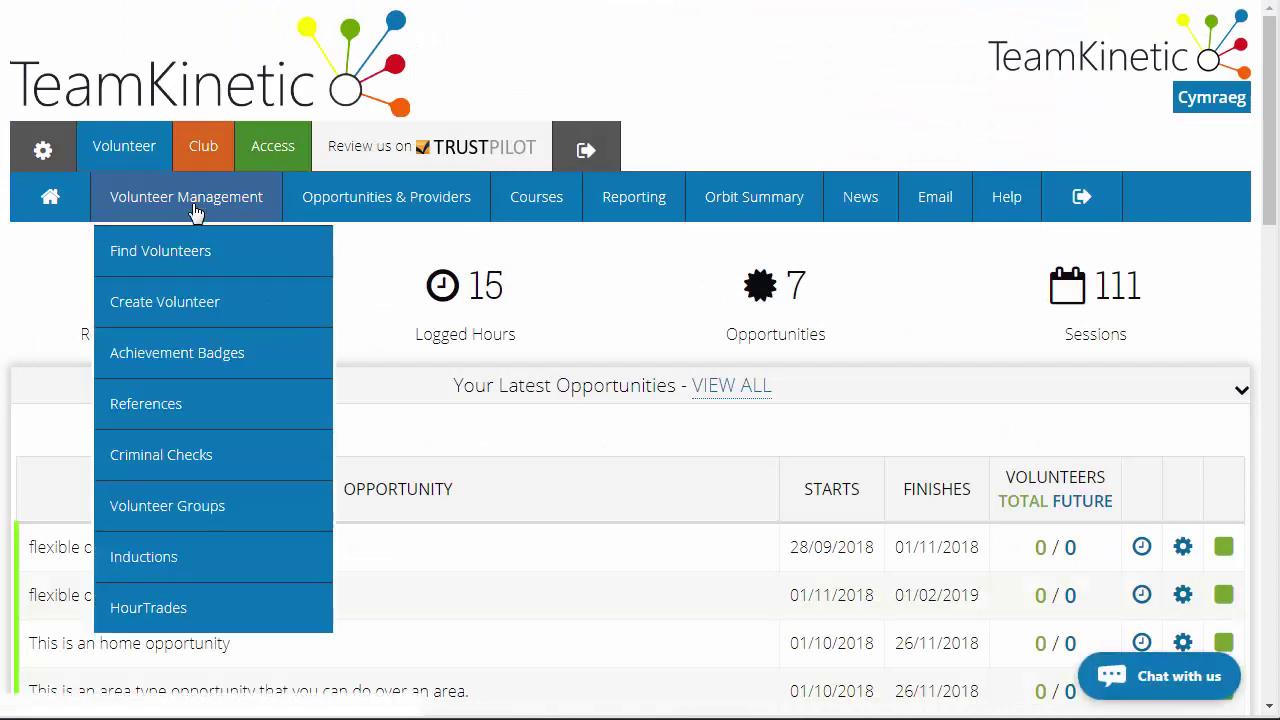
left_click(197, 315)
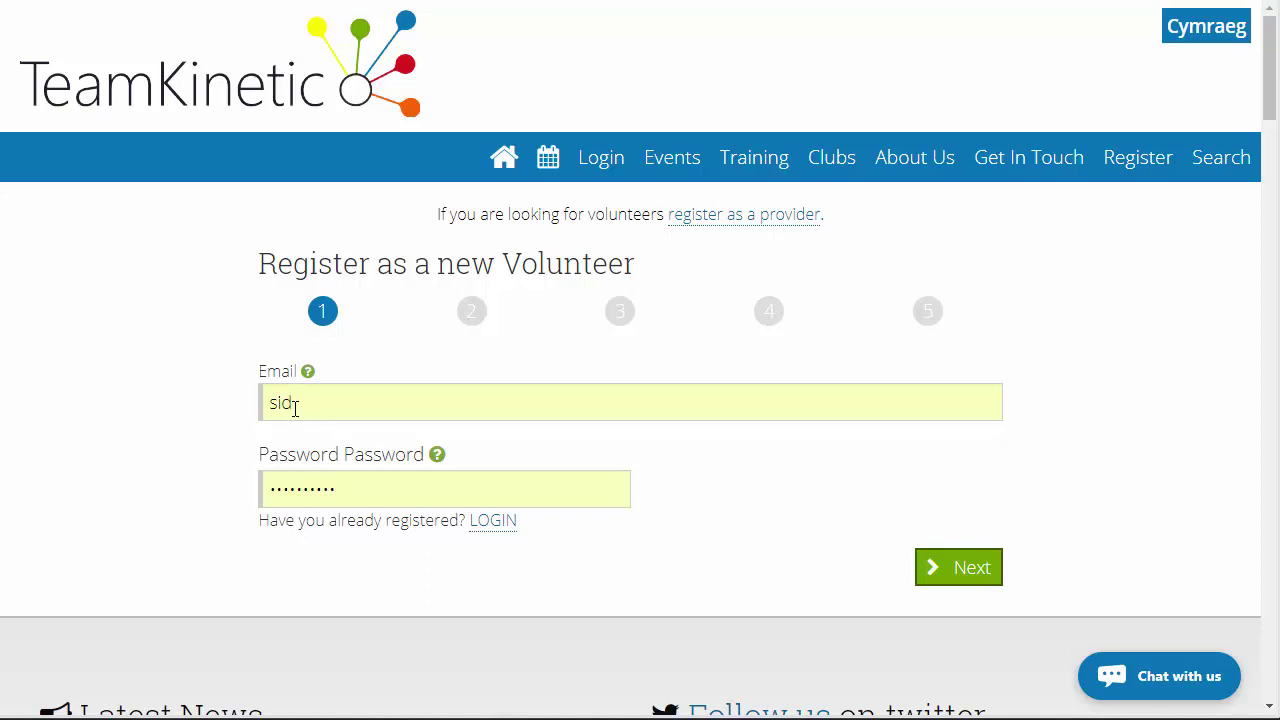
- Clear the prefilled email and password in the volunteer registration and continue to the Personal Info stage
left_click(252, 410)
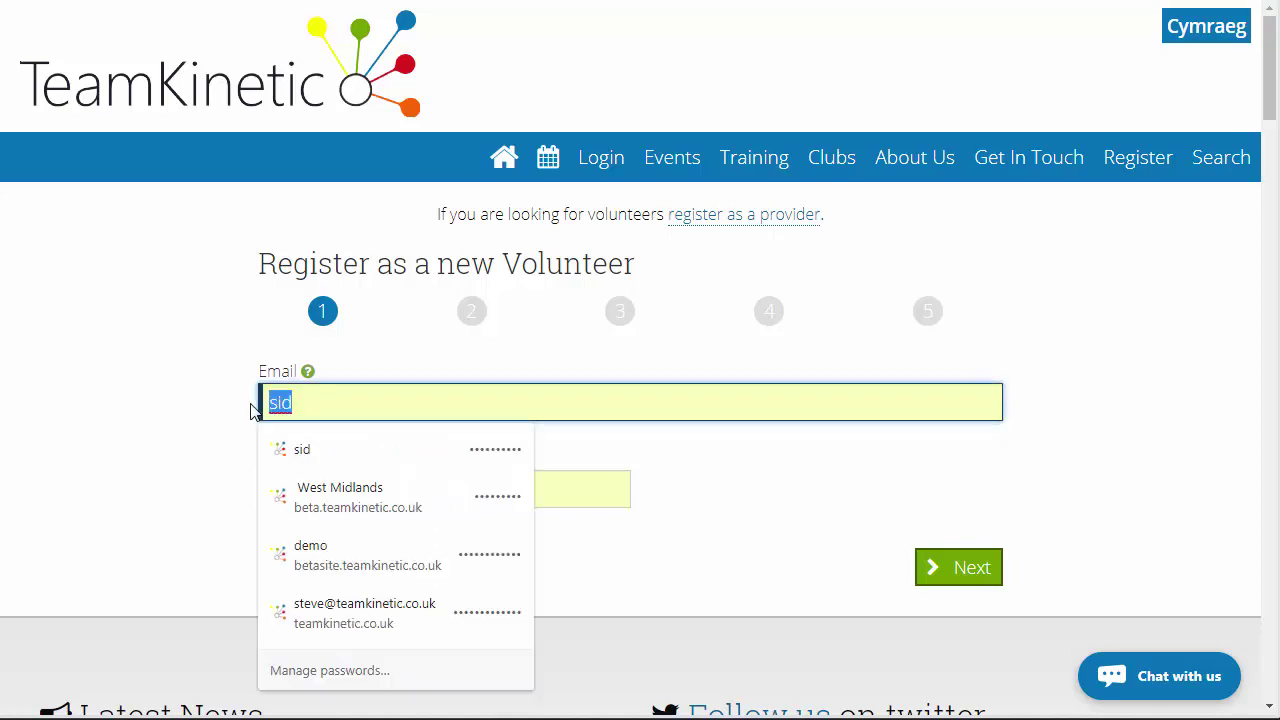
left_click(591, 489)
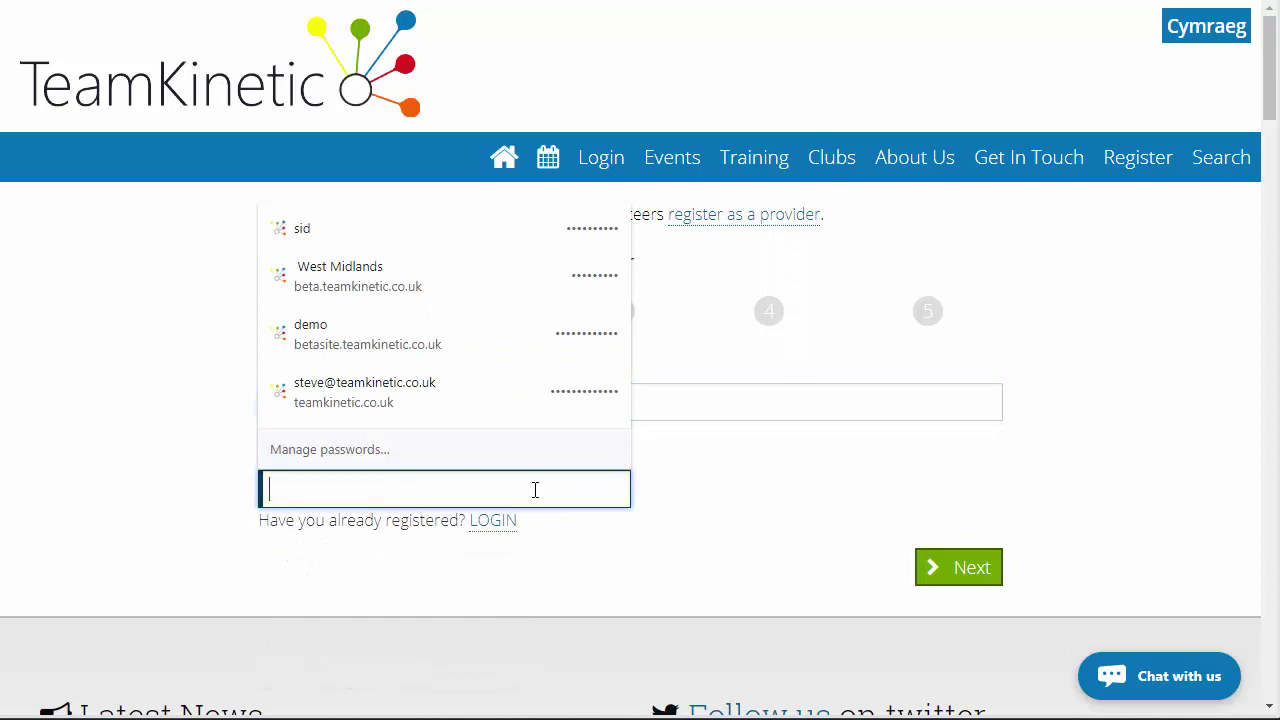
left_click(960, 578)
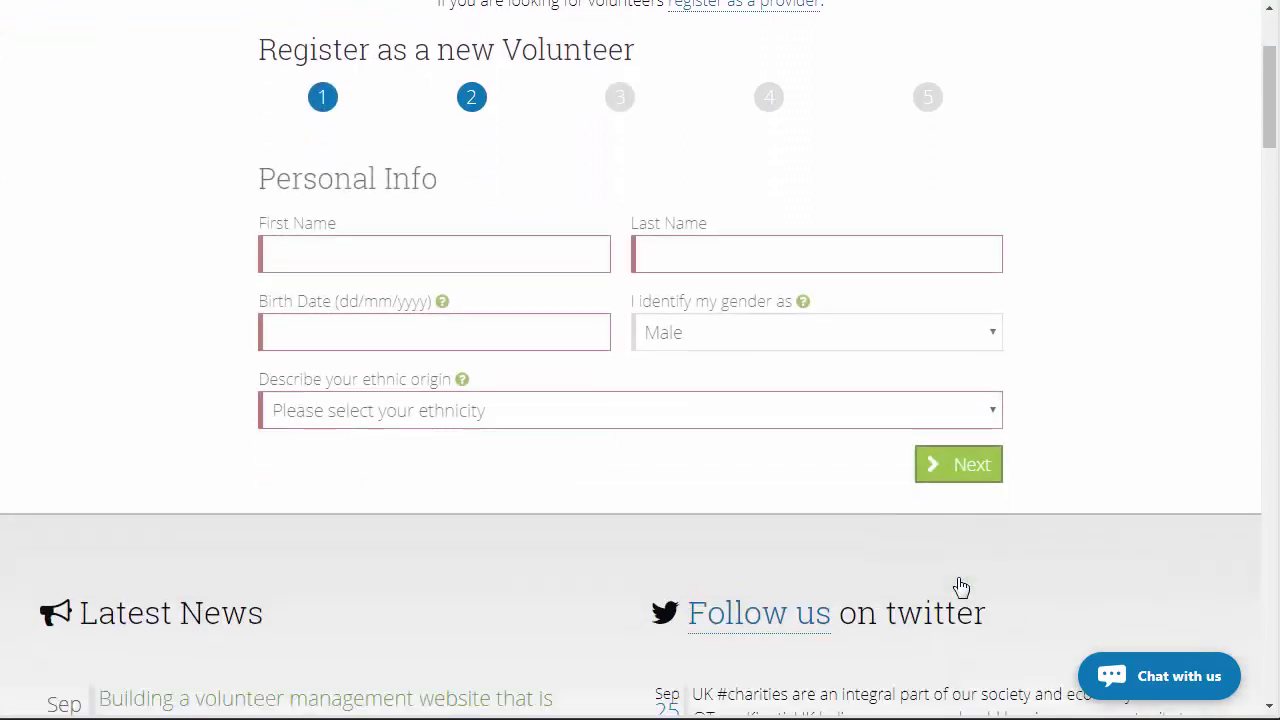